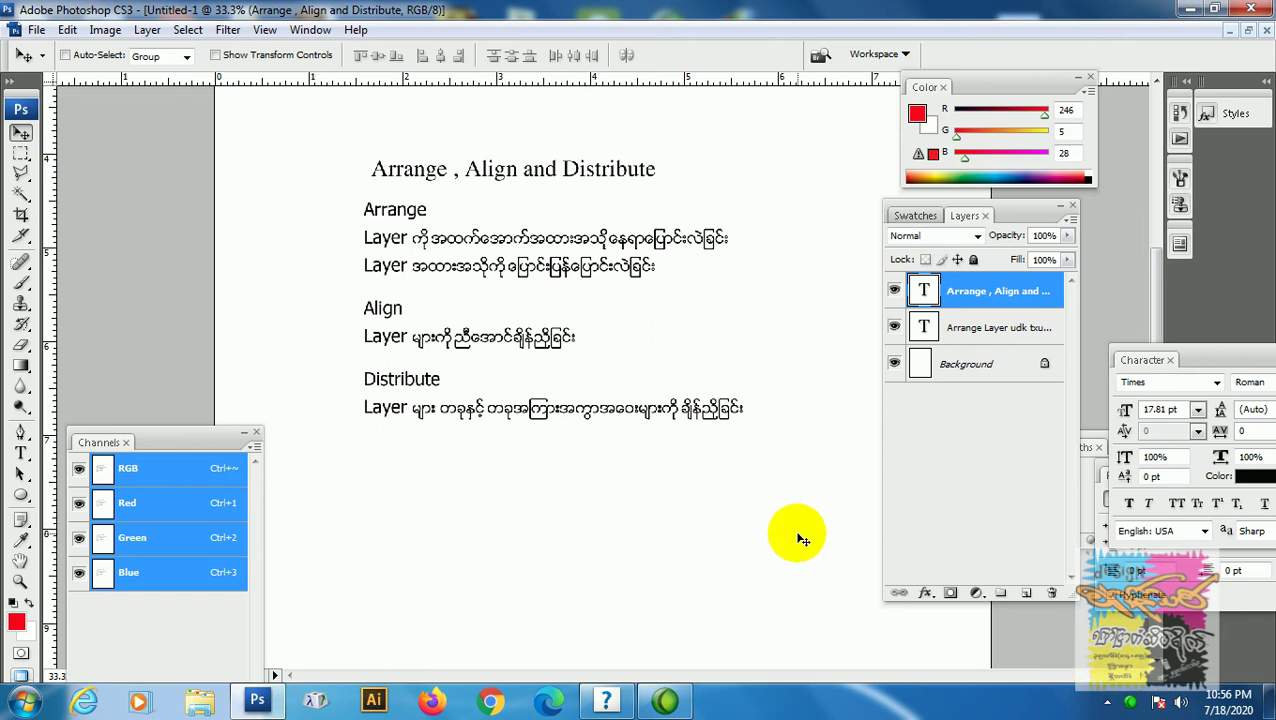
# Step: Zoom in and pan the notes page so the Align and Distribute text sits near the top
pyautogui.press('Tab')
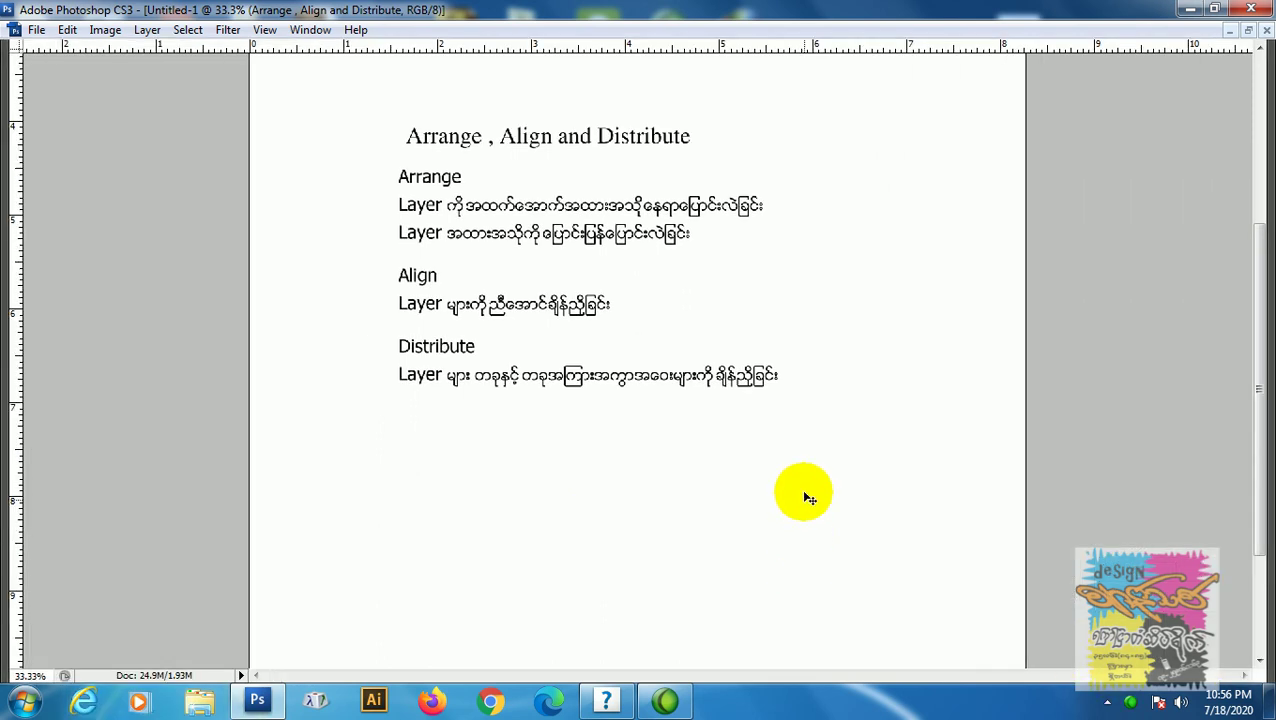
pyautogui.hotkey('ctrl', '+')
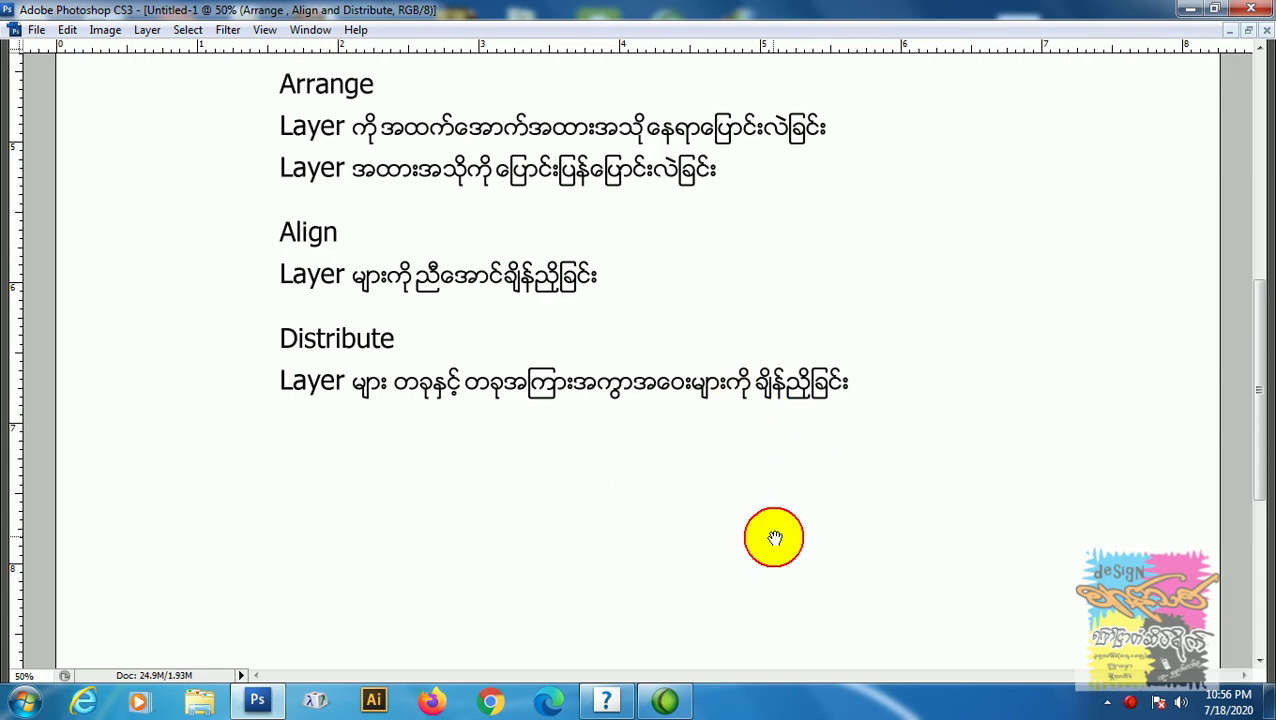
pyautogui.scroll(3, 750, 400)
pyautogui.moveTo(743, 385); pyautogui.dragTo(743, 395)
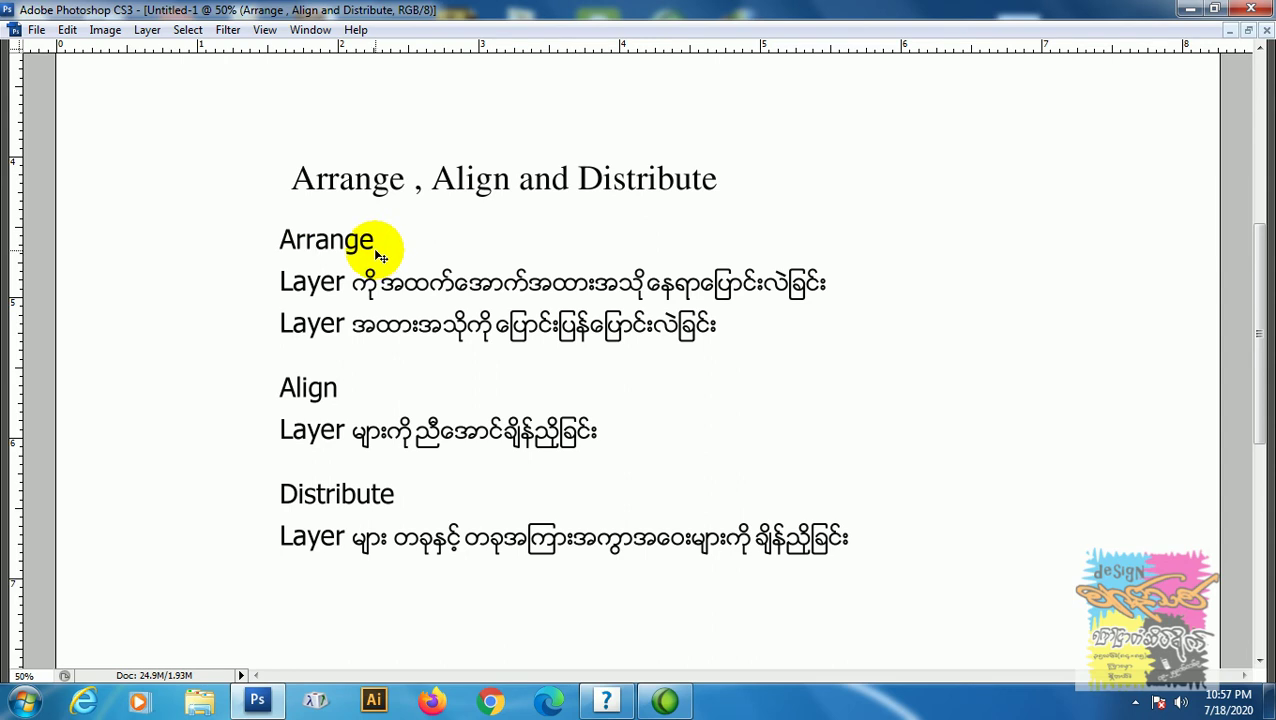
pyautogui.press('Tab')
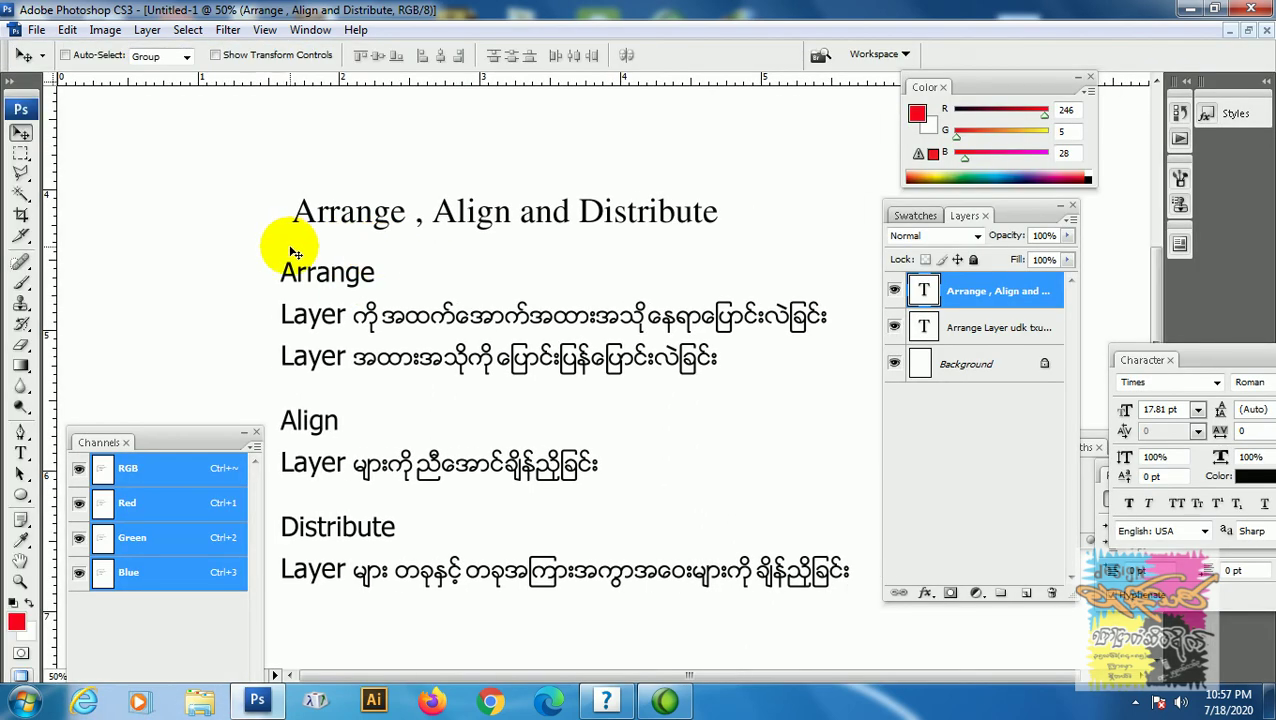
pyautogui.moveTo(587, 377)
pyautogui.mouseDown()
pyautogui.moveTo(559, 262)
pyautogui.moveTo(559, 171)
pyautogui.mouseUp()
pyautogui.moveTo(604, 336); pyautogui.dragTo(561, 242)
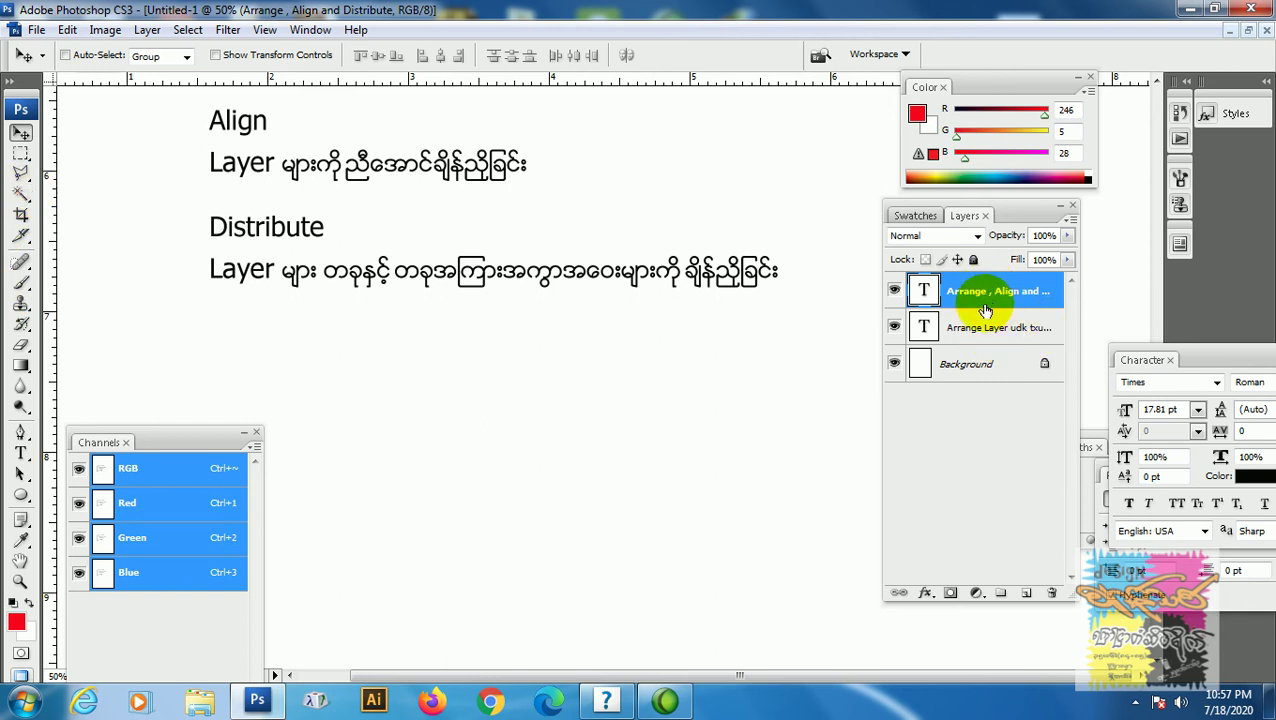
pyautogui.scroll(3, 730, 320)
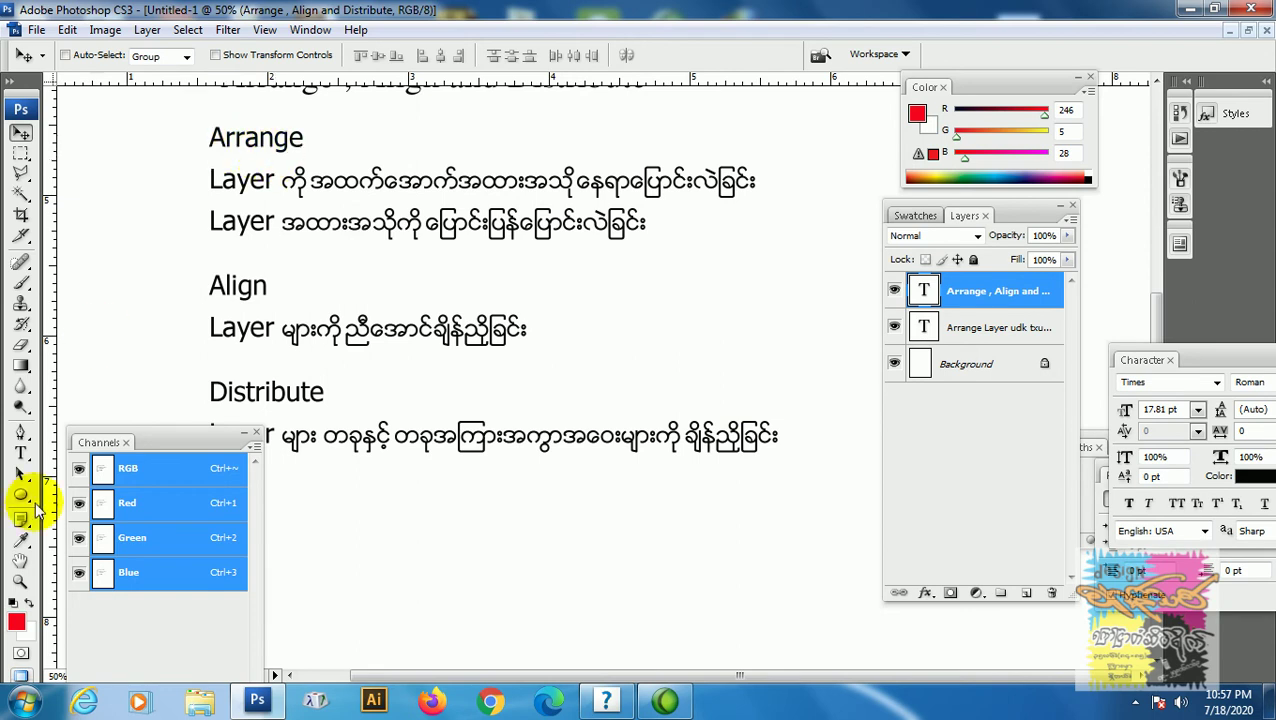
# Step: Draw a square path below the Distribute text, make it a selection, and fill it red on a new layer
pyautogui.moveTo(26, 500); pyautogui.dragTo(50, 491)
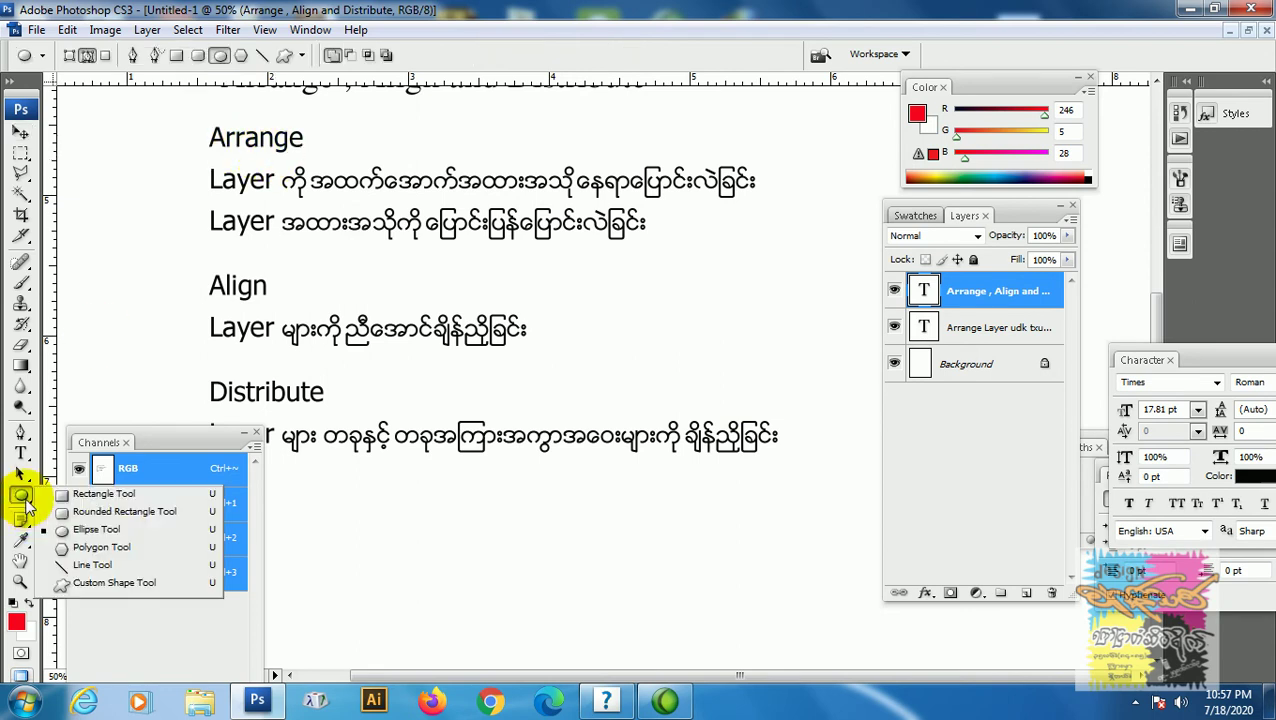
pyautogui.moveTo(461, 495); pyautogui.dragTo(584, 593)
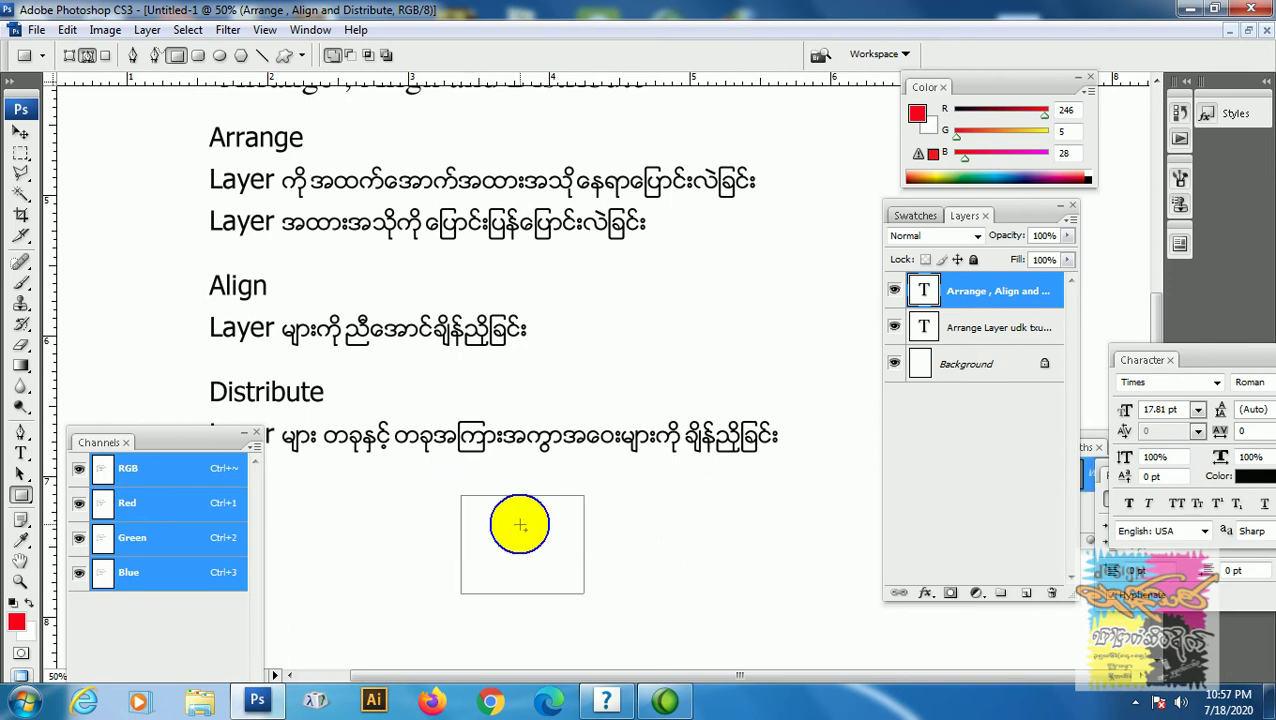
pyautogui.rightClick(520, 525)
pyautogui.click(621, 396)
pyautogui.click(728, 201)
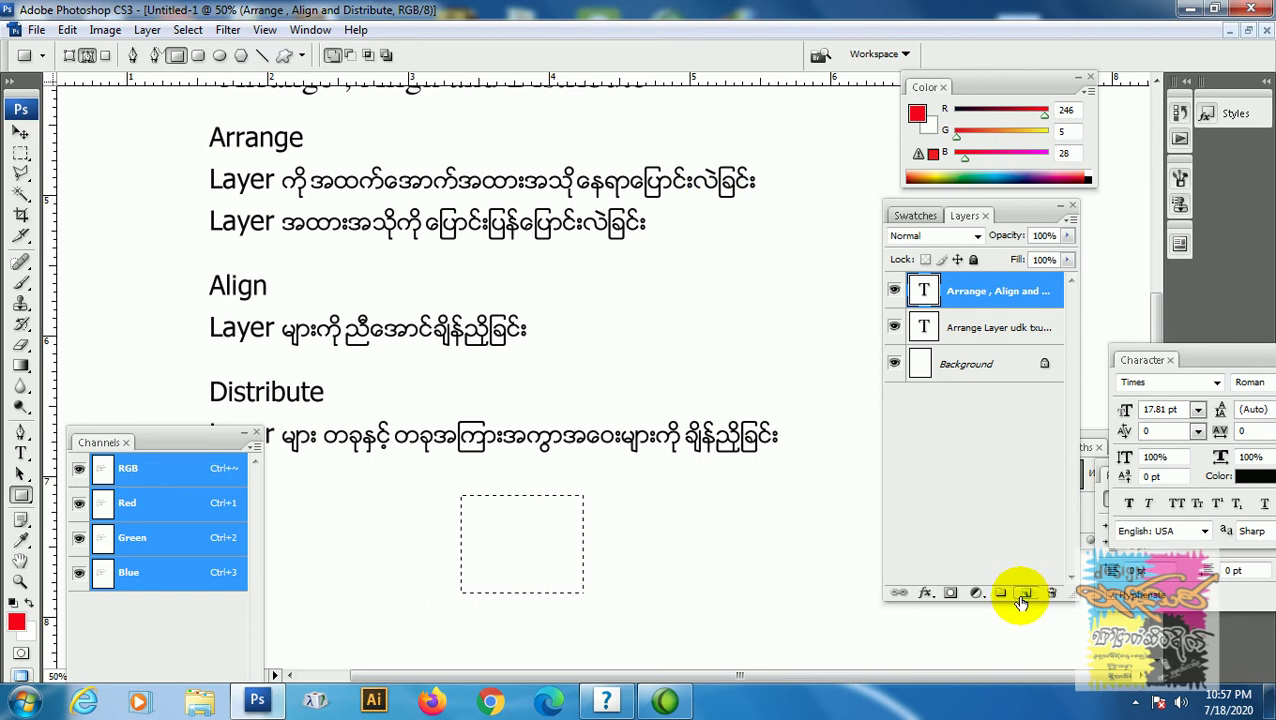
pyautogui.click(1024, 594)
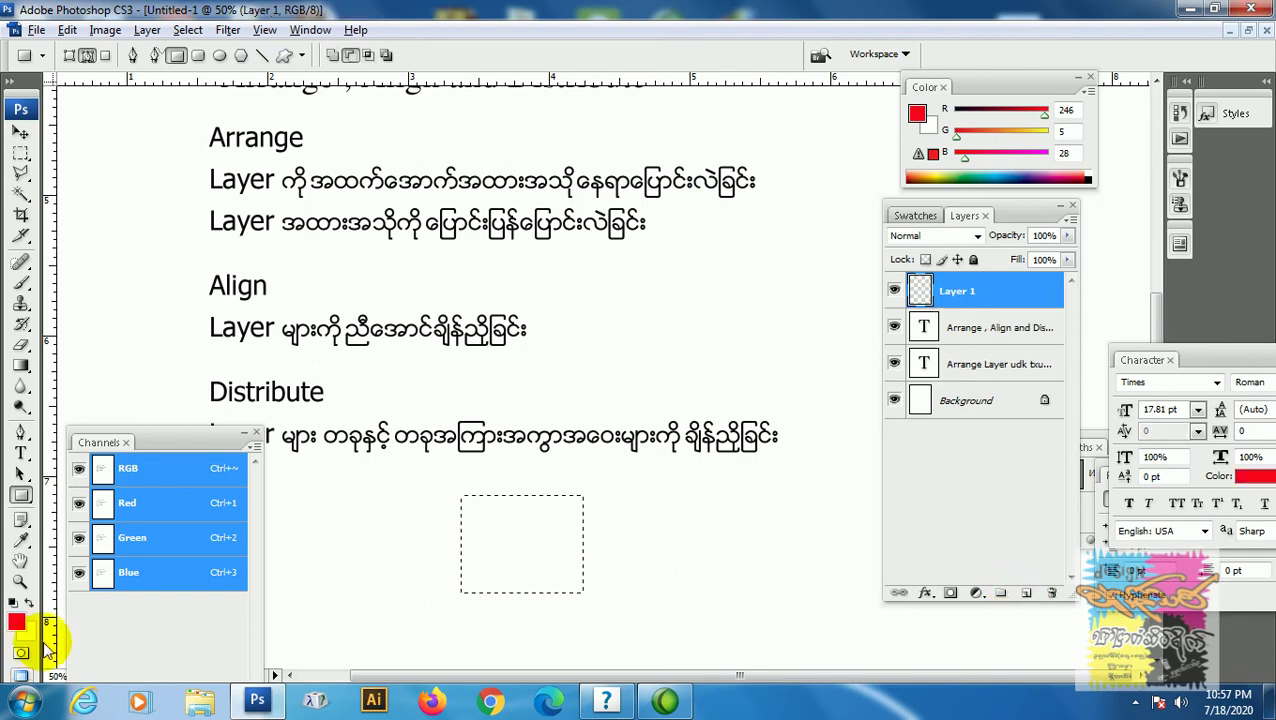
pyautogui.hotkey('alt', 'BackSpace')
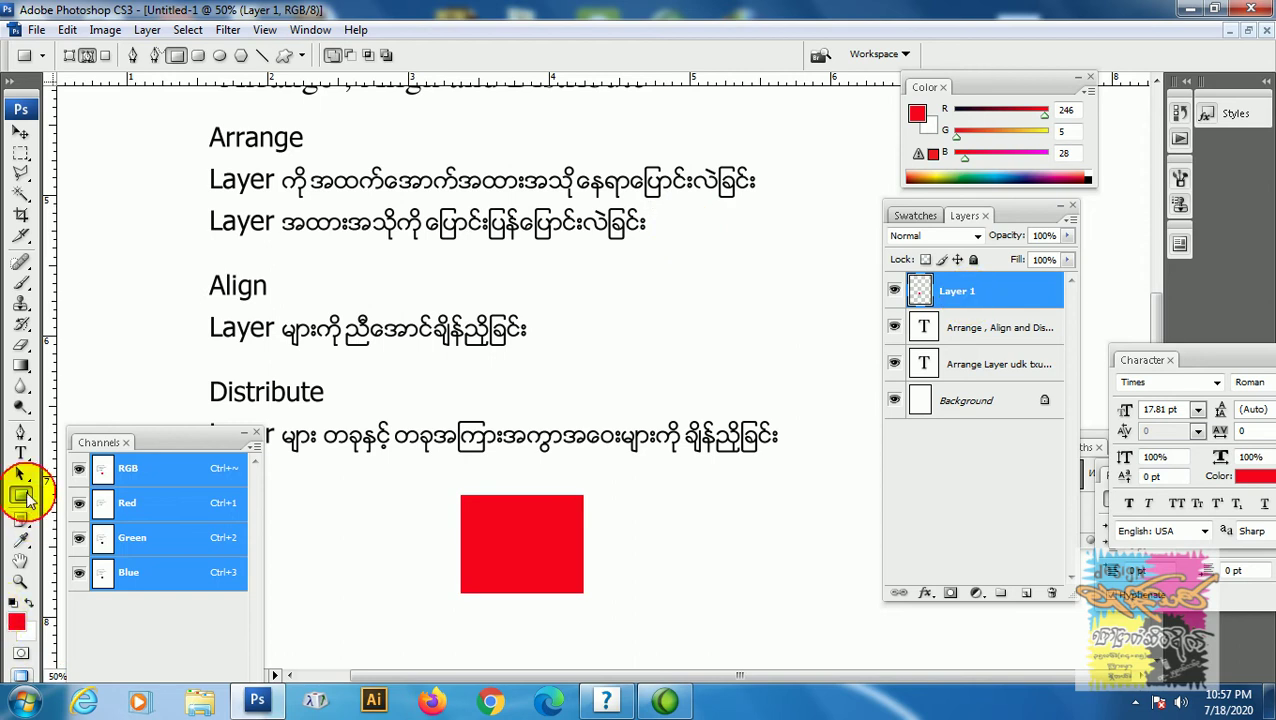
pyautogui.click(21, 494)
# Step: Draw a circle path right of the red square and turn it into a selection on a new layer
pyautogui.click(82, 530)
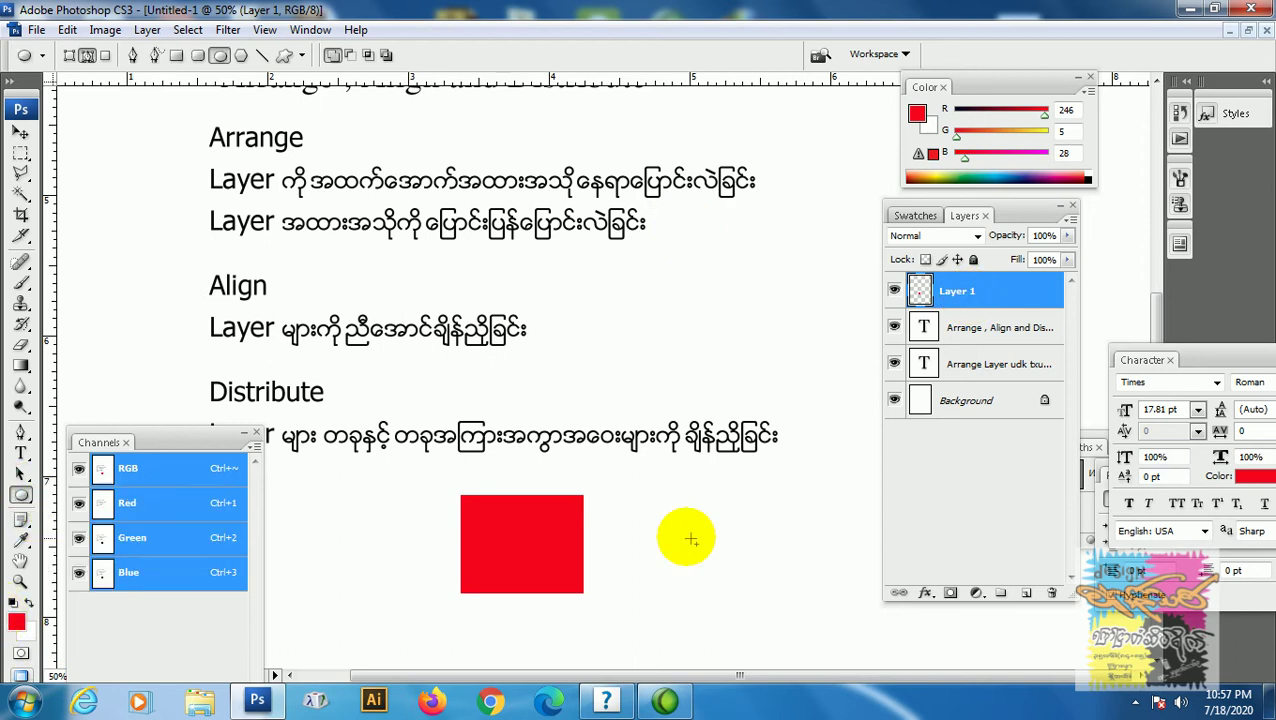
pyautogui.moveTo(646, 505); pyautogui.dragTo(746, 600)
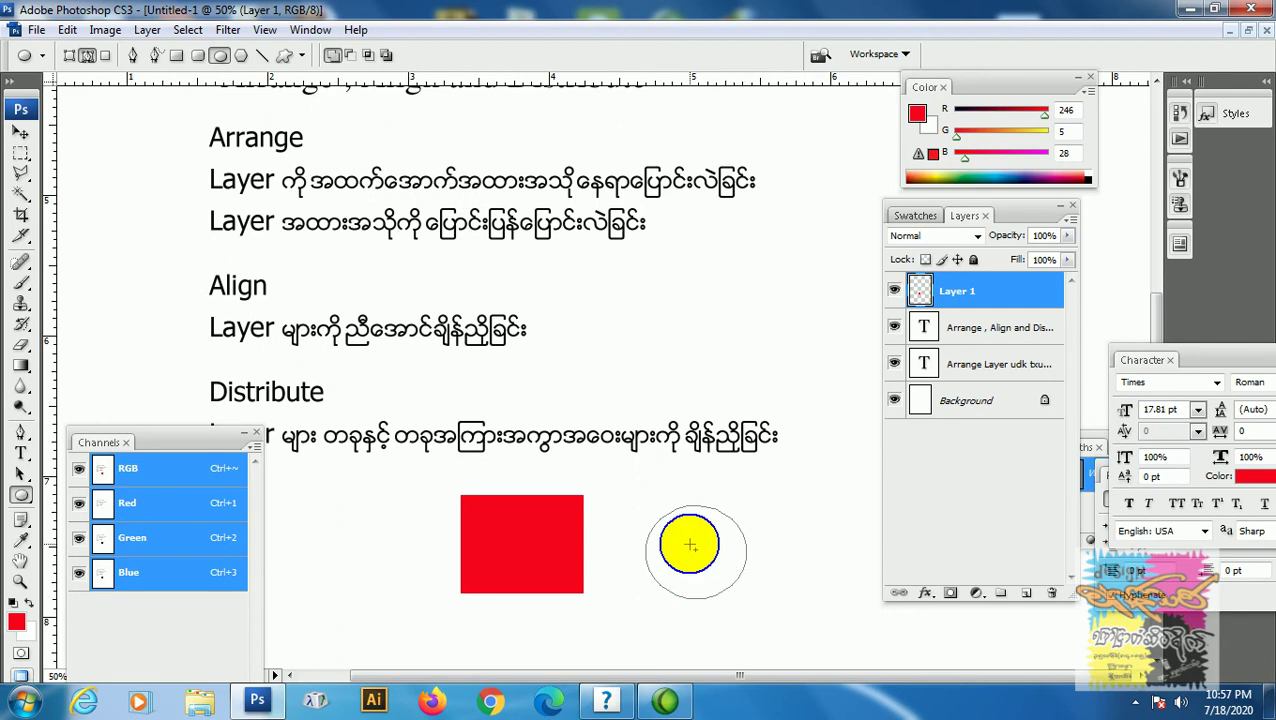
pyautogui.rightClick(692, 584)
pyautogui.click(760, 415)
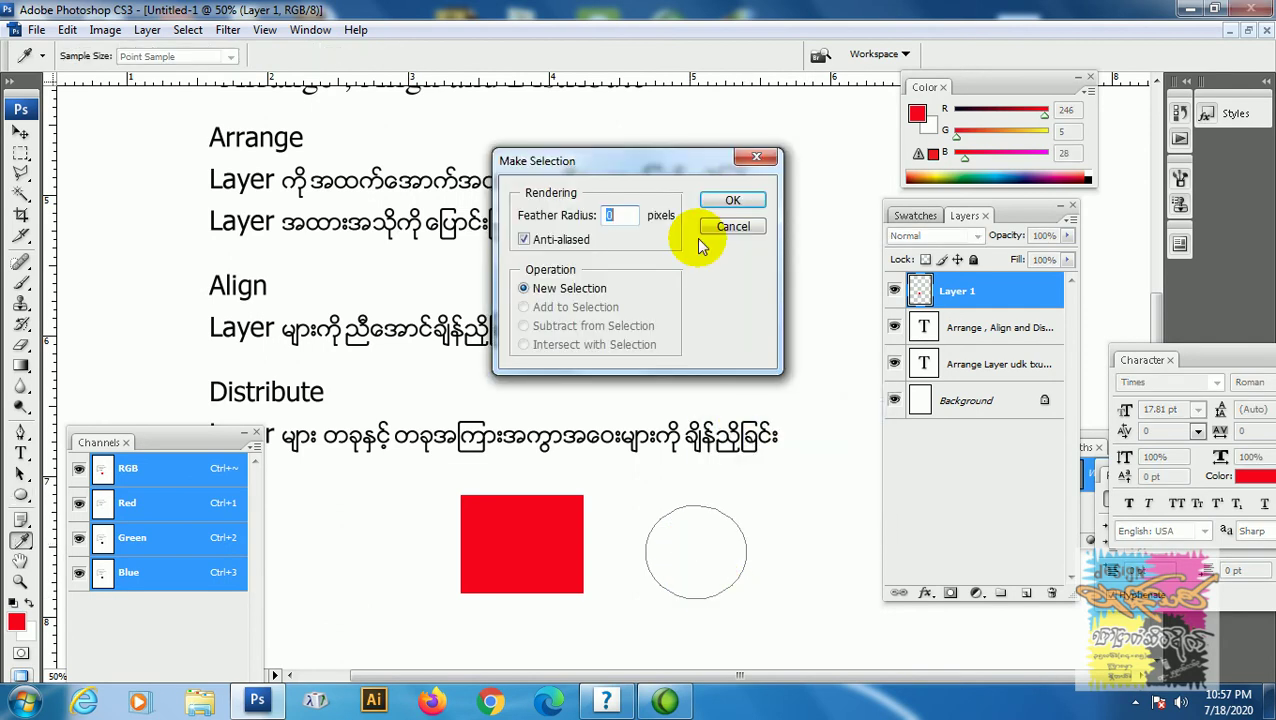
pyautogui.click(724, 200)
pyautogui.click(1029, 595)
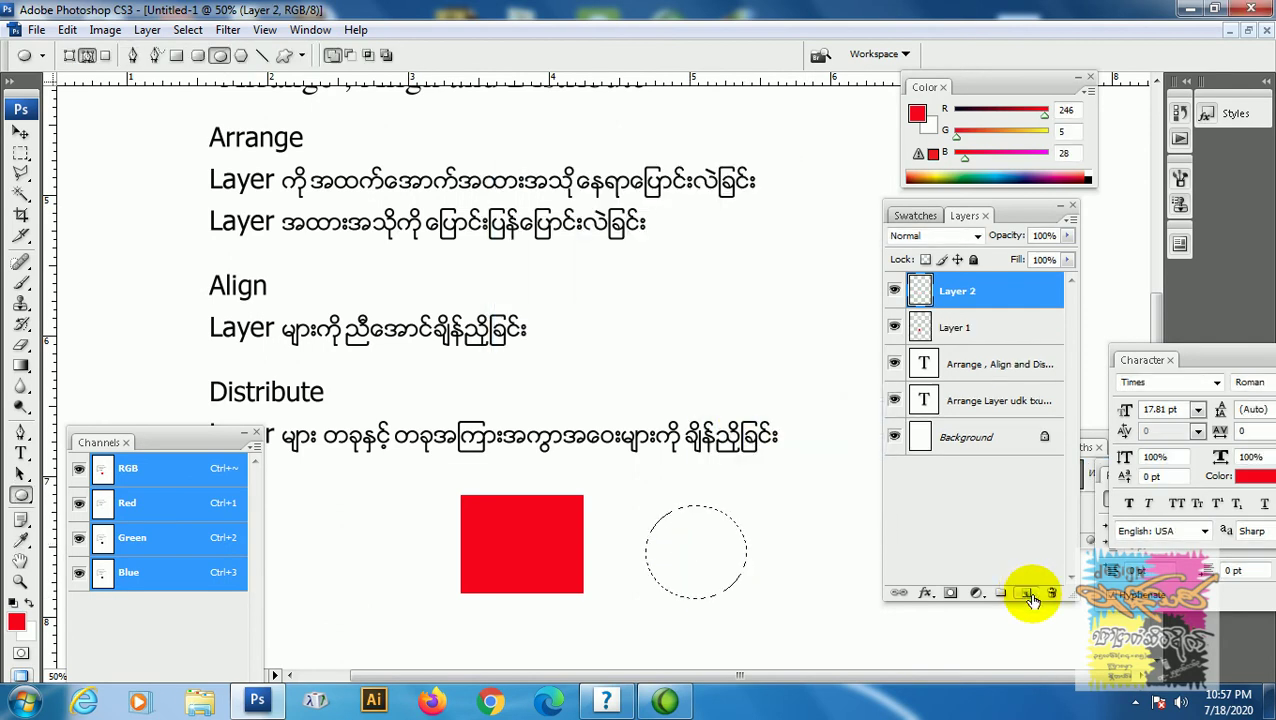
# Step: Fill the circle selection with a blue foreground colour, deselect, and nudge the circle slightly left
pyautogui.click(16, 624)
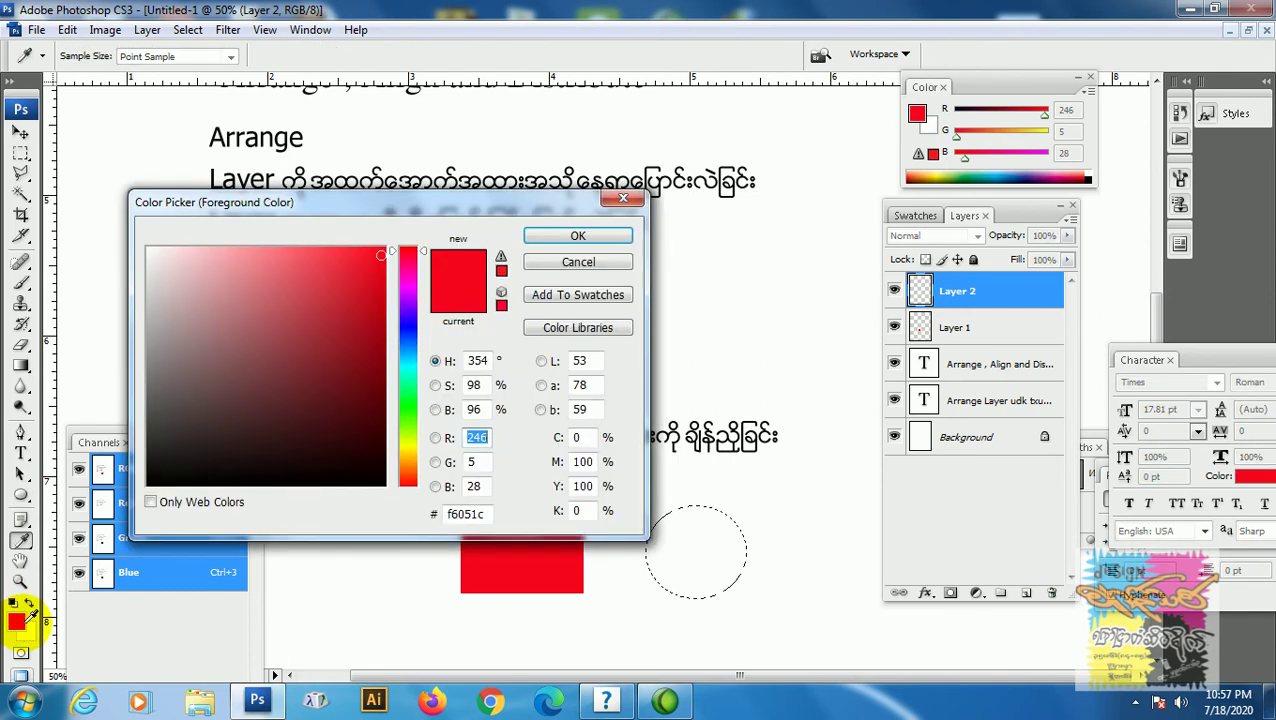
pyautogui.click(408, 320)
pyautogui.click(576, 238)
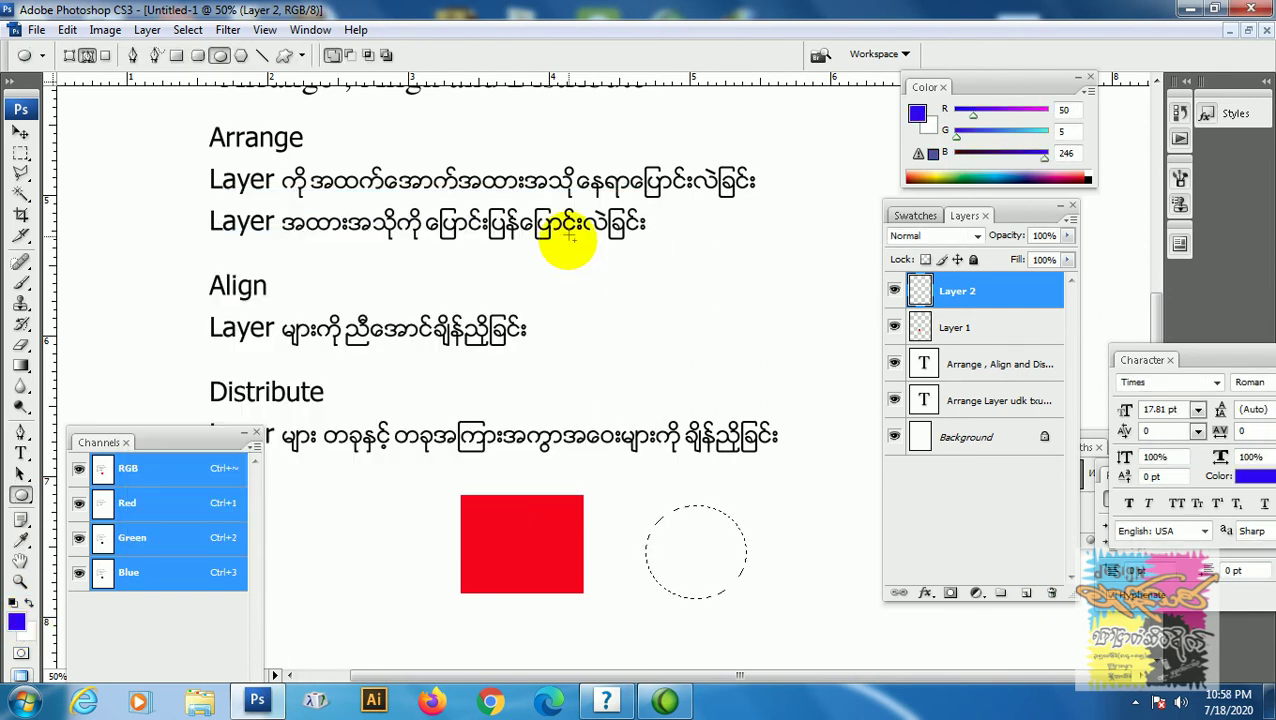
pyautogui.hotkey('alt', 'BackSpace')
pyautogui.hotkey('ctrl', 'd')
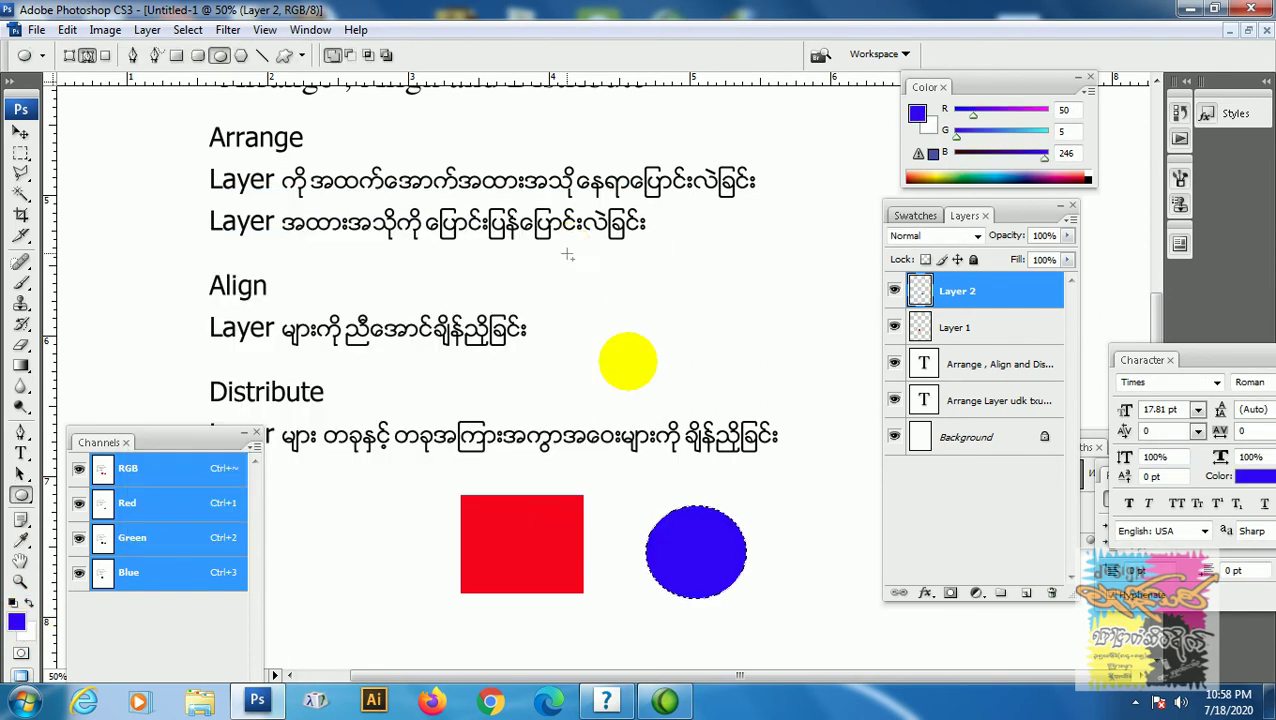
pyautogui.press('v')
pyautogui.moveTo(685, 567); pyautogui.dragTo(663, 571)
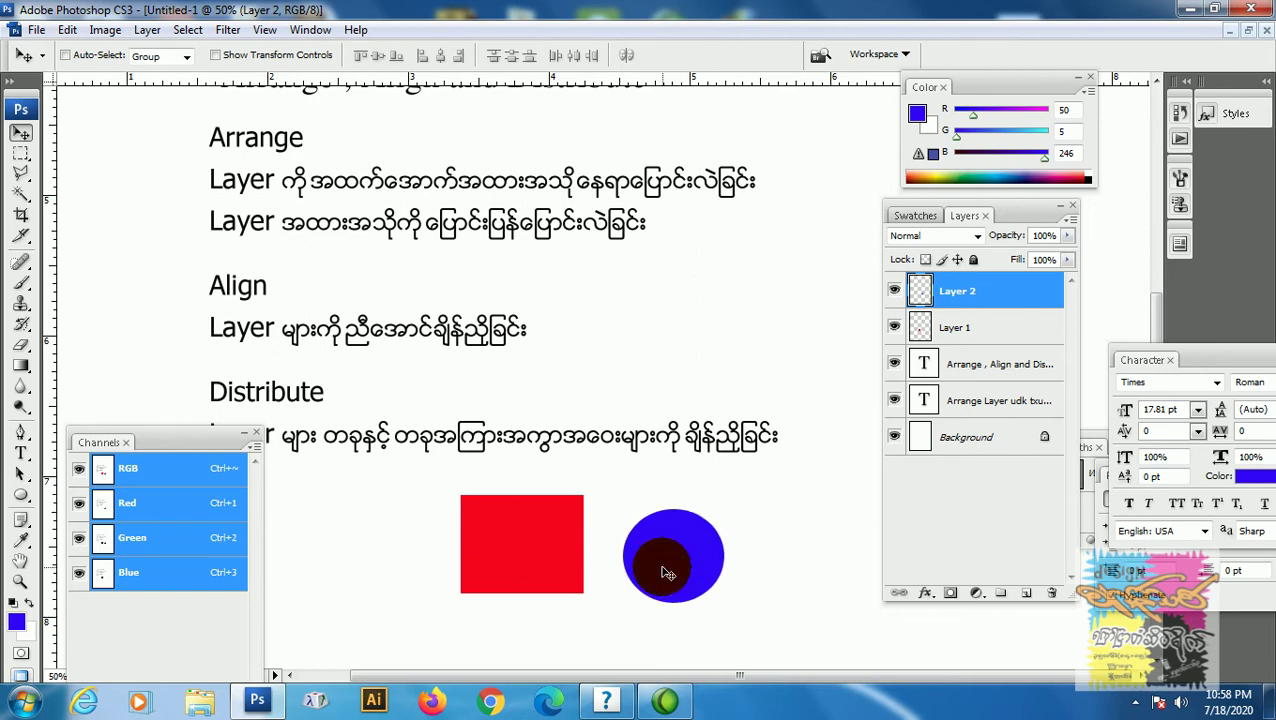
pyautogui.click(21, 497)
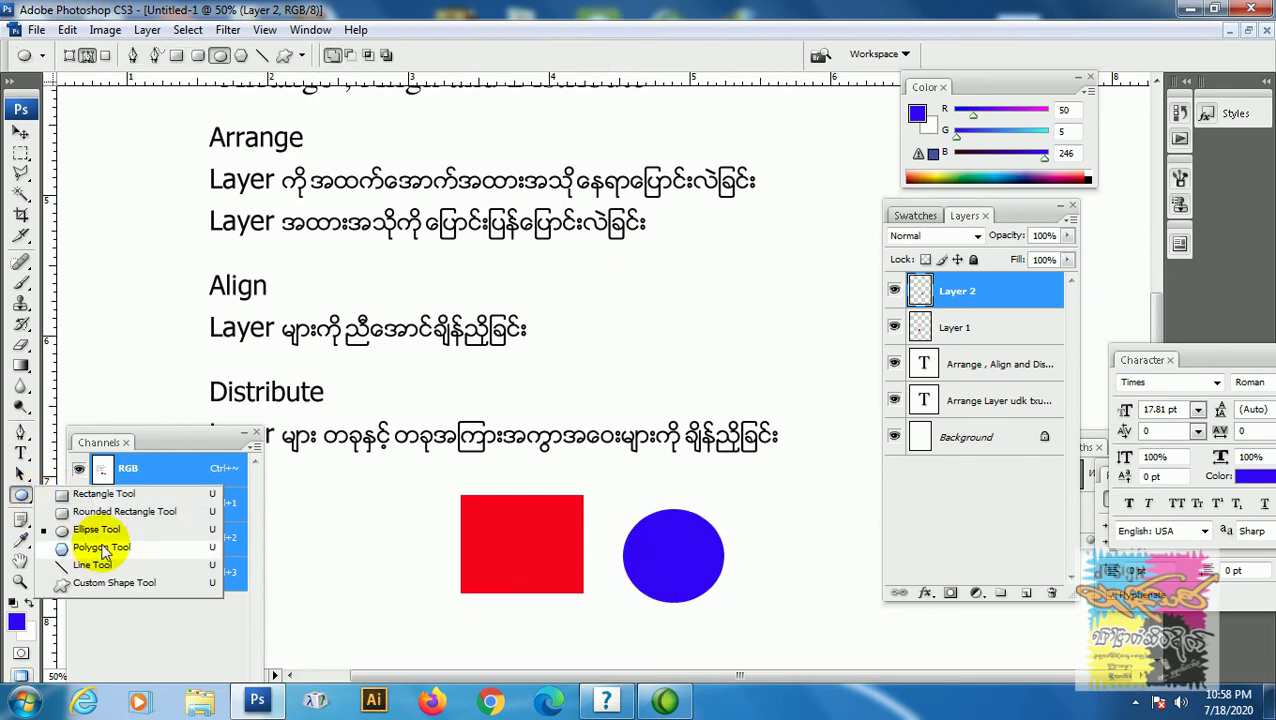
# Step: Draw a three-pointed star path right of the circle and make it a selection on a new layer
pyautogui.click(96, 529)
pyautogui.moveTo(786, 531); pyautogui.dragTo(828, 592)
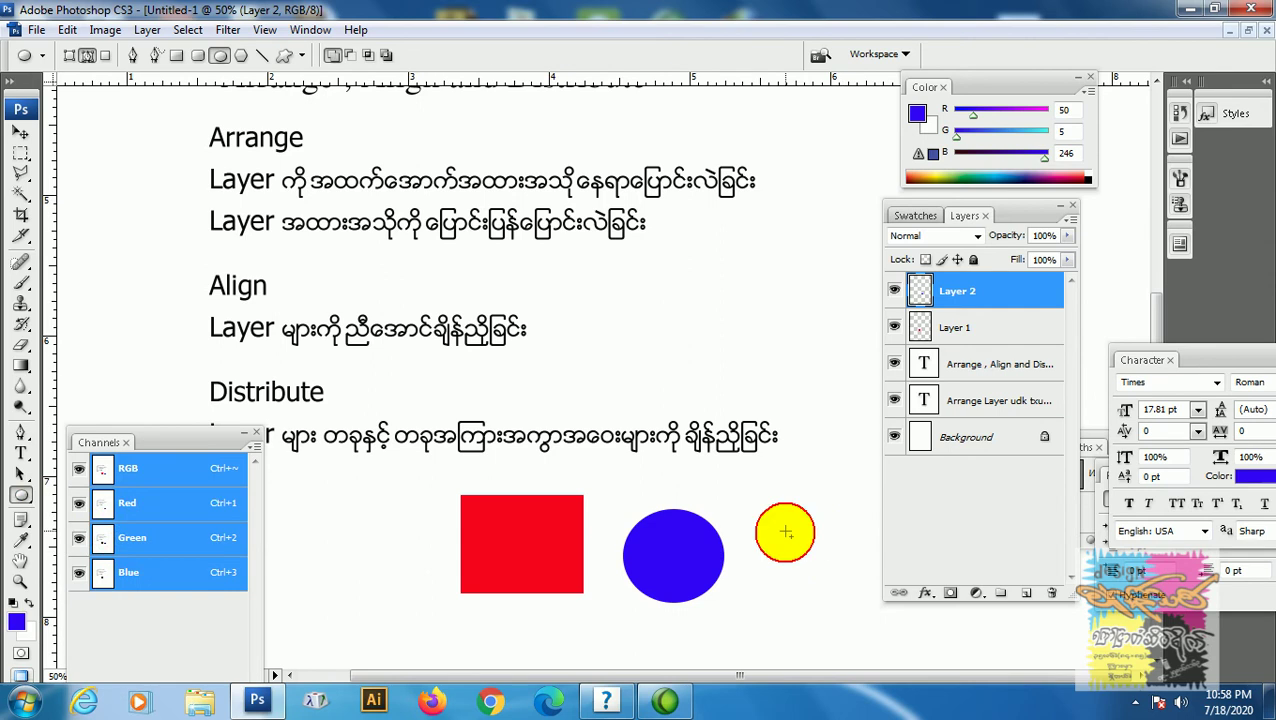
pyautogui.click(620, 502)
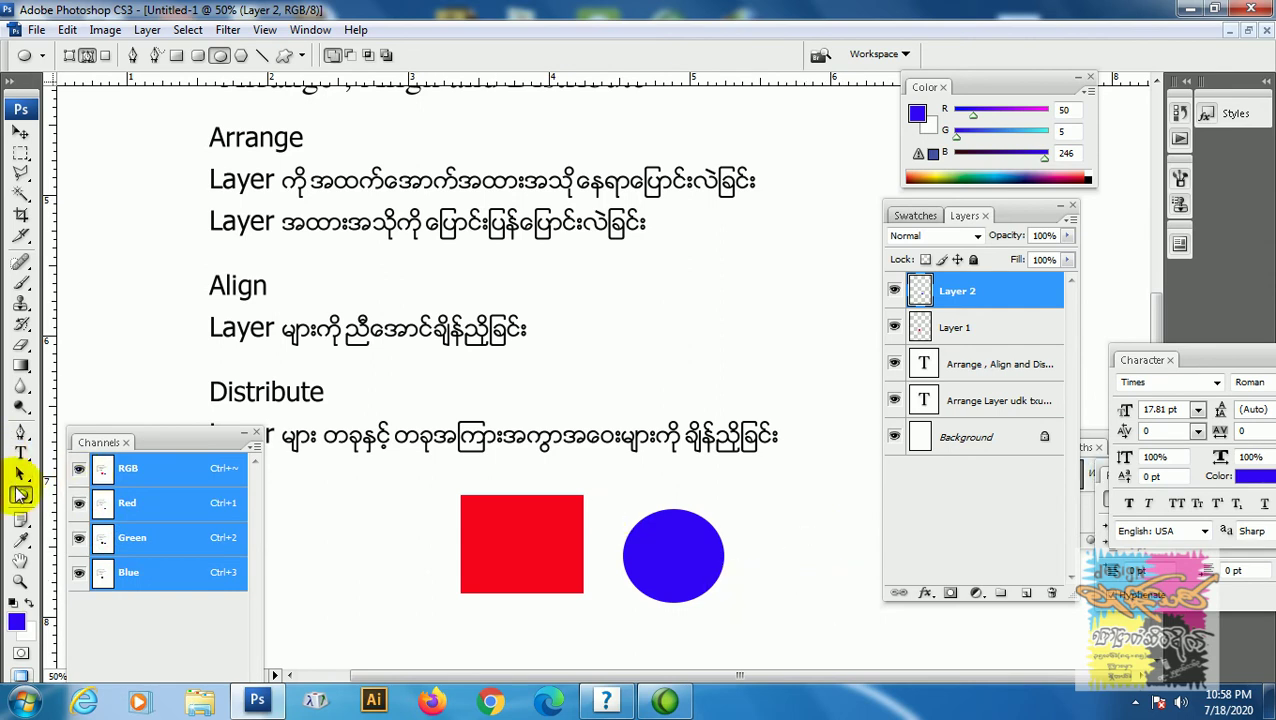
pyautogui.click(241, 55)
pyautogui.moveTo(788, 510)
pyautogui.mouseDown()
pyautogui.moveTo(793, 566)
pyautogui.moveTo(855, 583)
pyautogui.mouseUp()
pyautogui.rightClick(849, 578)
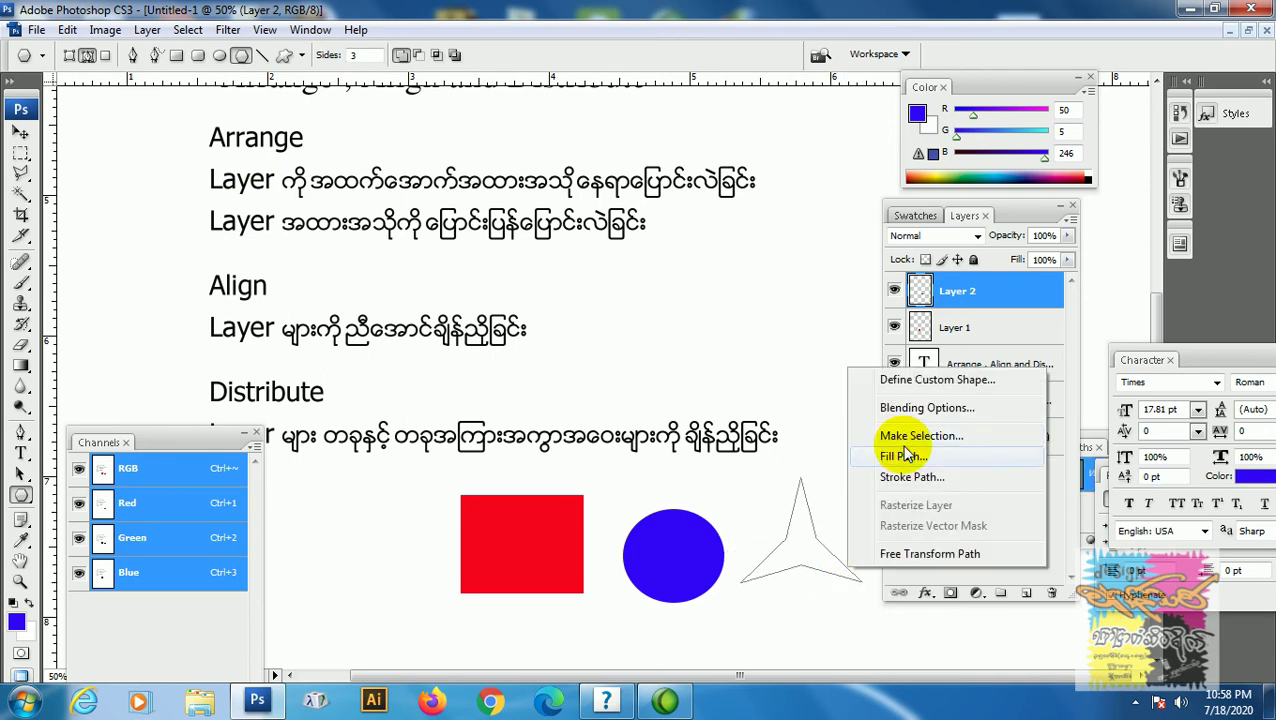
pyautogui.click(907, 440)
pyautogui.click(746, 203)
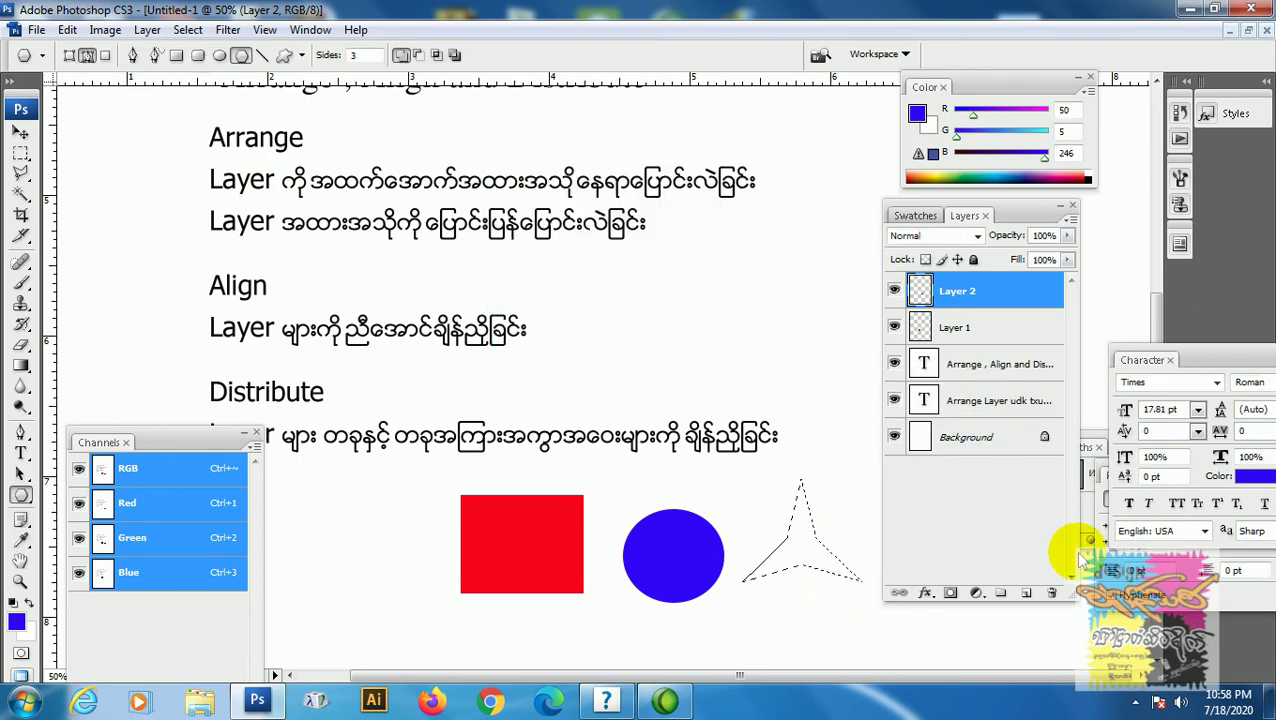
pyautogui.click(1030, 596)
# Step: Fill the star selection with bright pink and deselect it
pyautogui.click(16, 620)
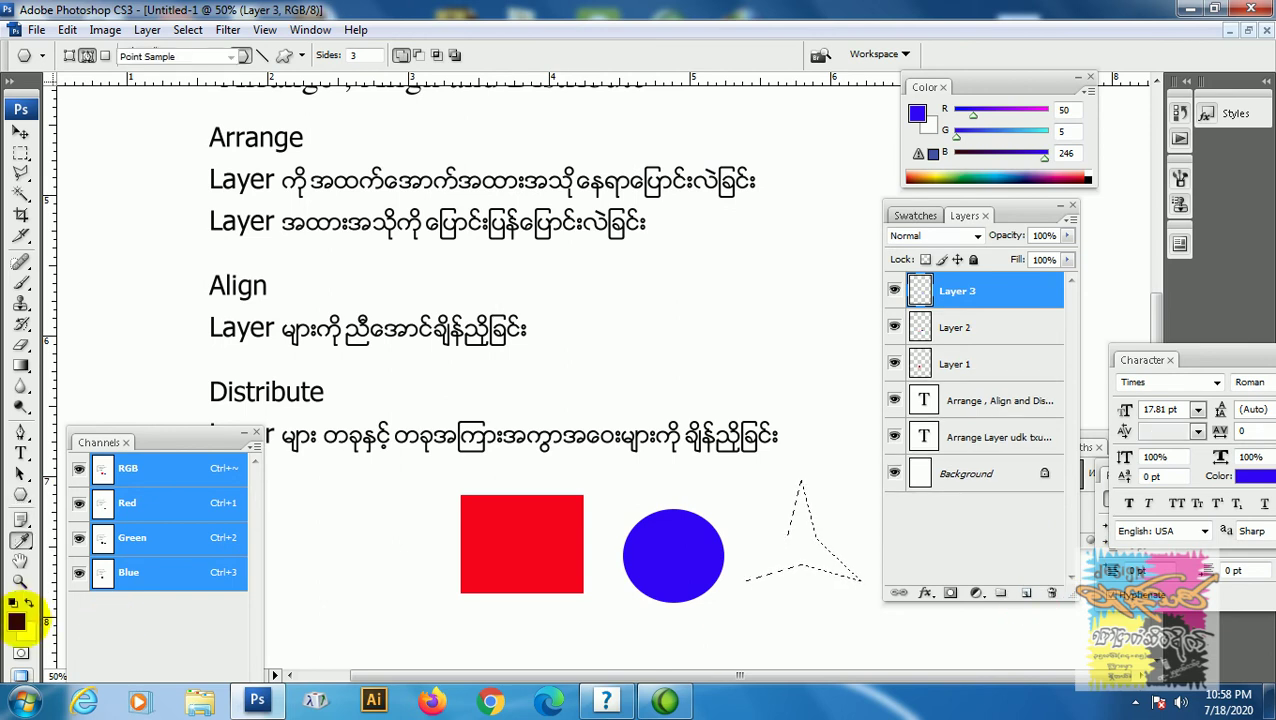
pyautogui.moveTo(399, 320); pyautogui.dragTo(392, 284)
pyautogui.click(358, 268)
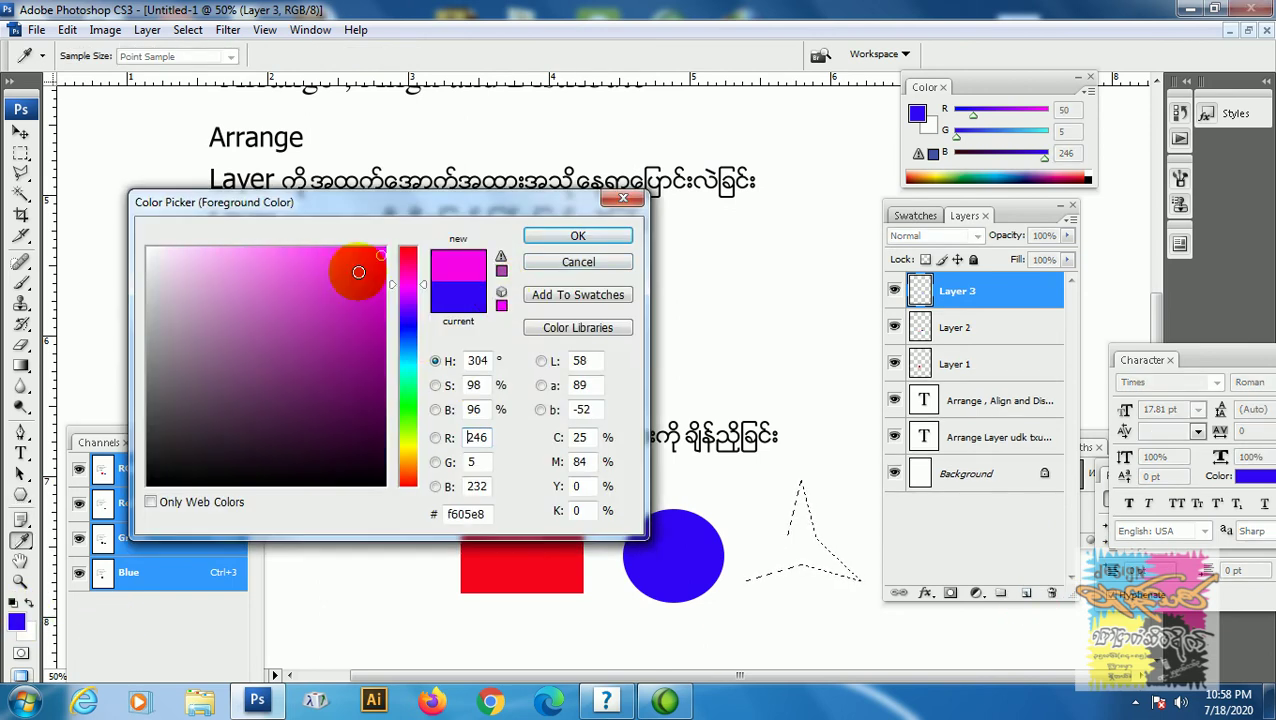
pyautogui.click(575, 240)
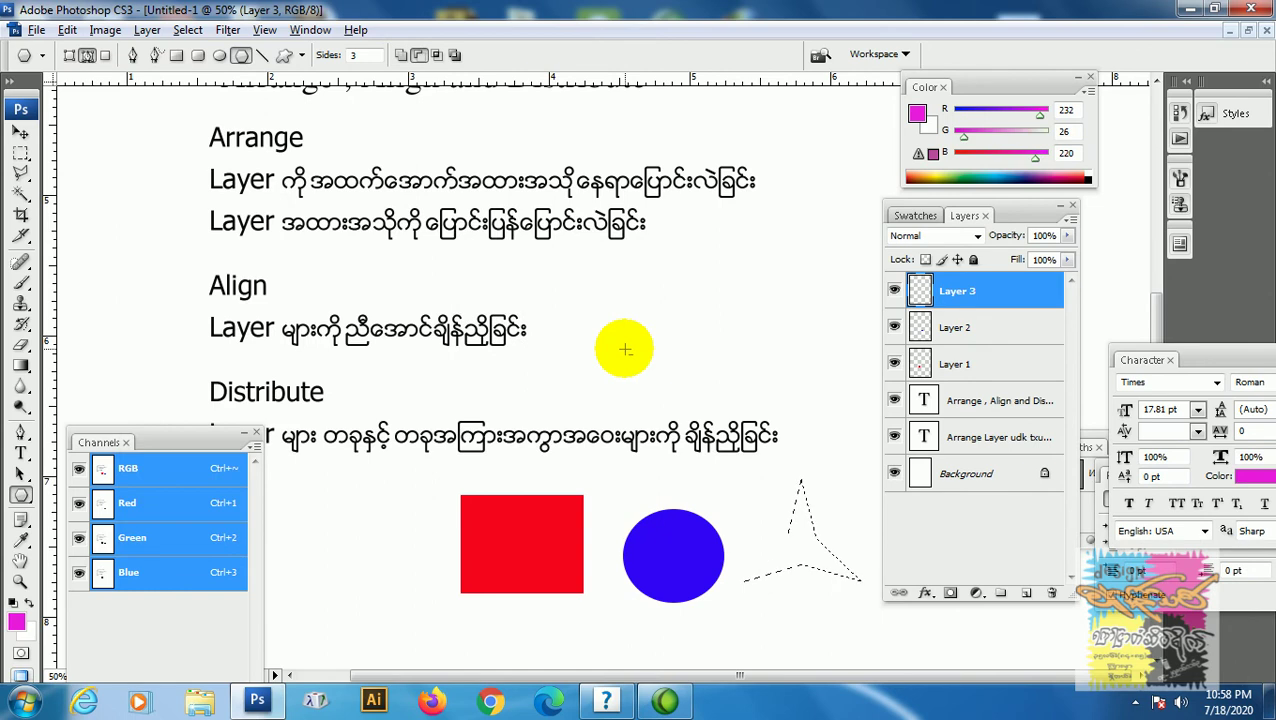
pyautogui.hotkey('alt', 'BackSpace')
pyautogui.hotkey('ctrl', 'd')
pyautogui.press('v')
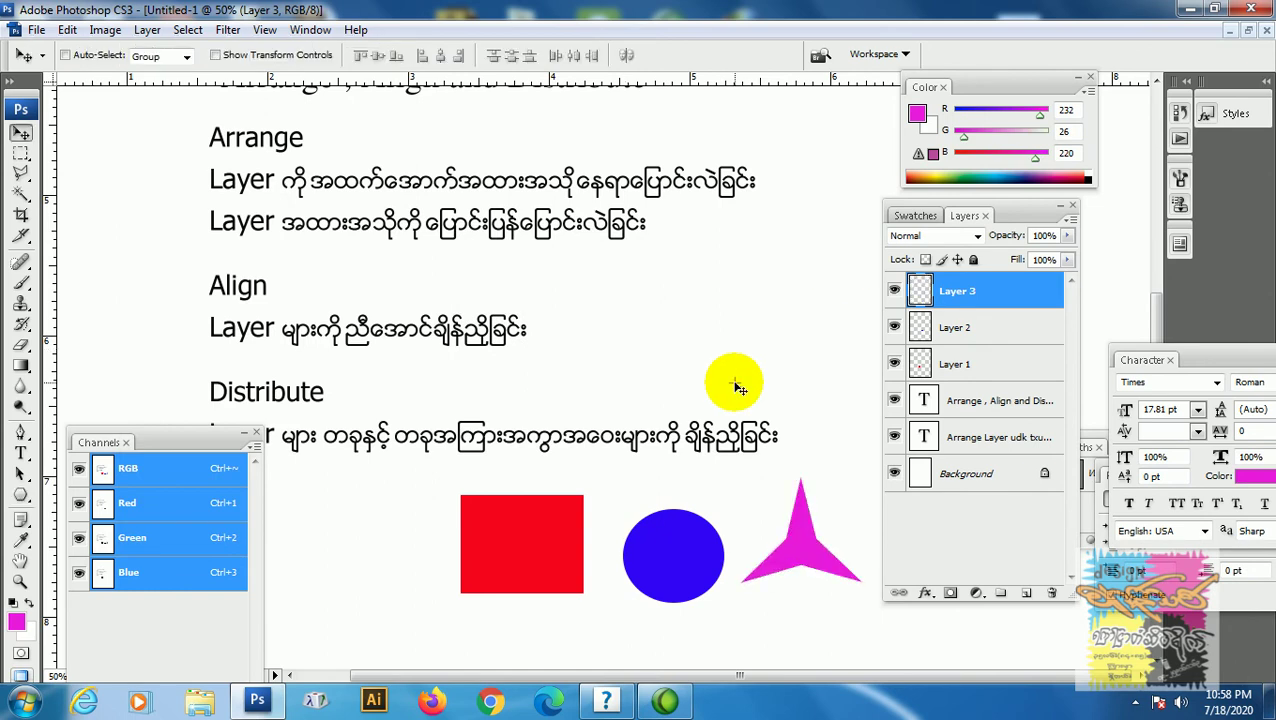
pyautogui.click(955, 365)
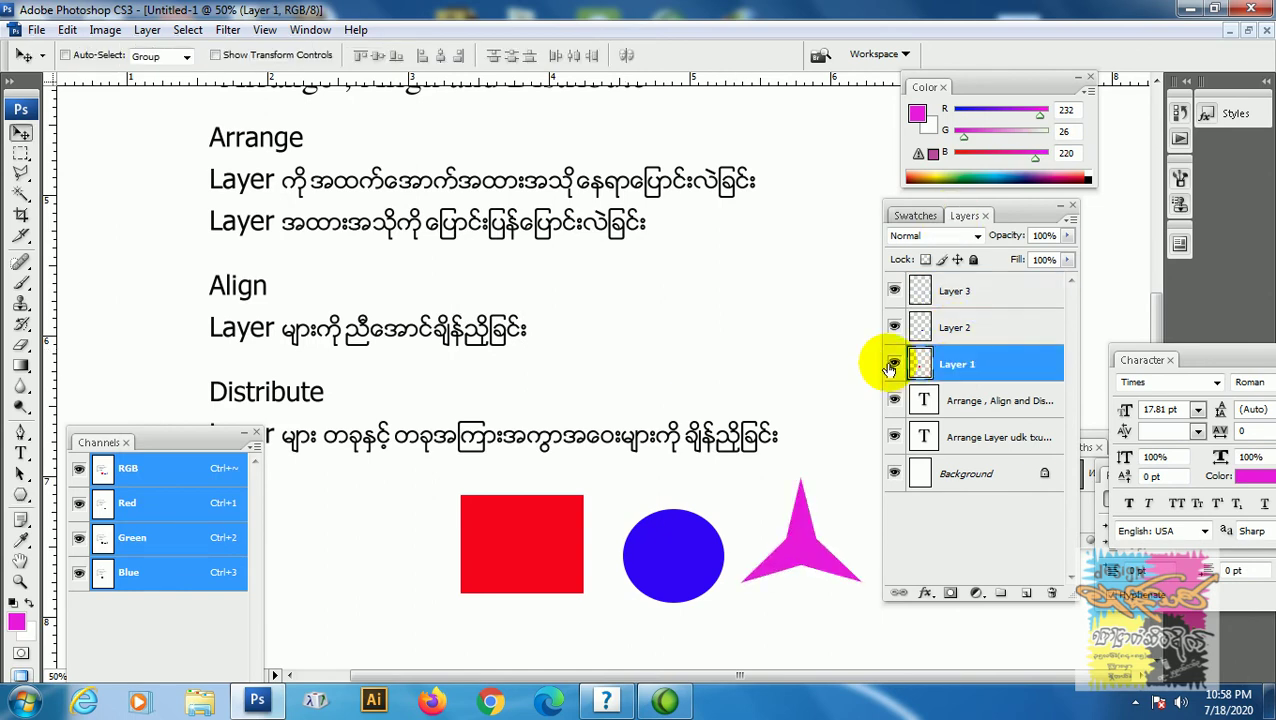
# Step: Rename Layer 1 to red, Layer 2 to blue and Layer 3 to Pink
pyautogui.click(894, 363)
pyautogui.doubleClick(950, 366)
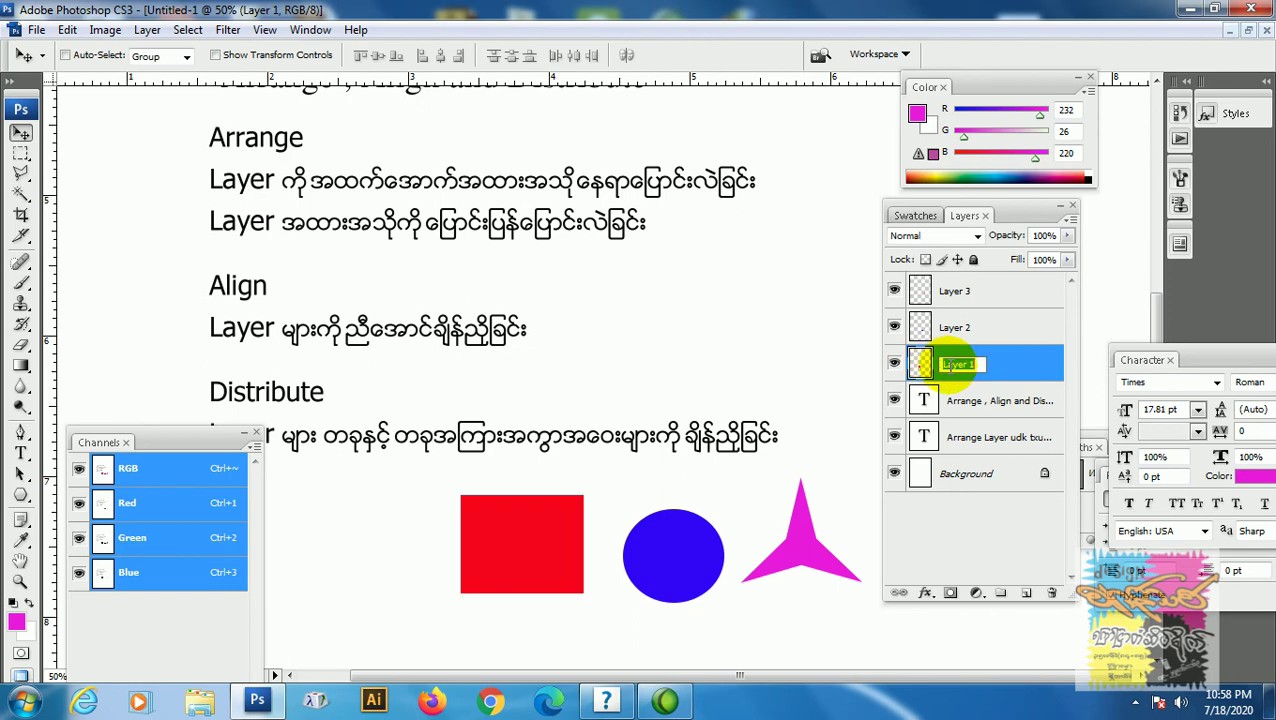
pyautogui.write('re')
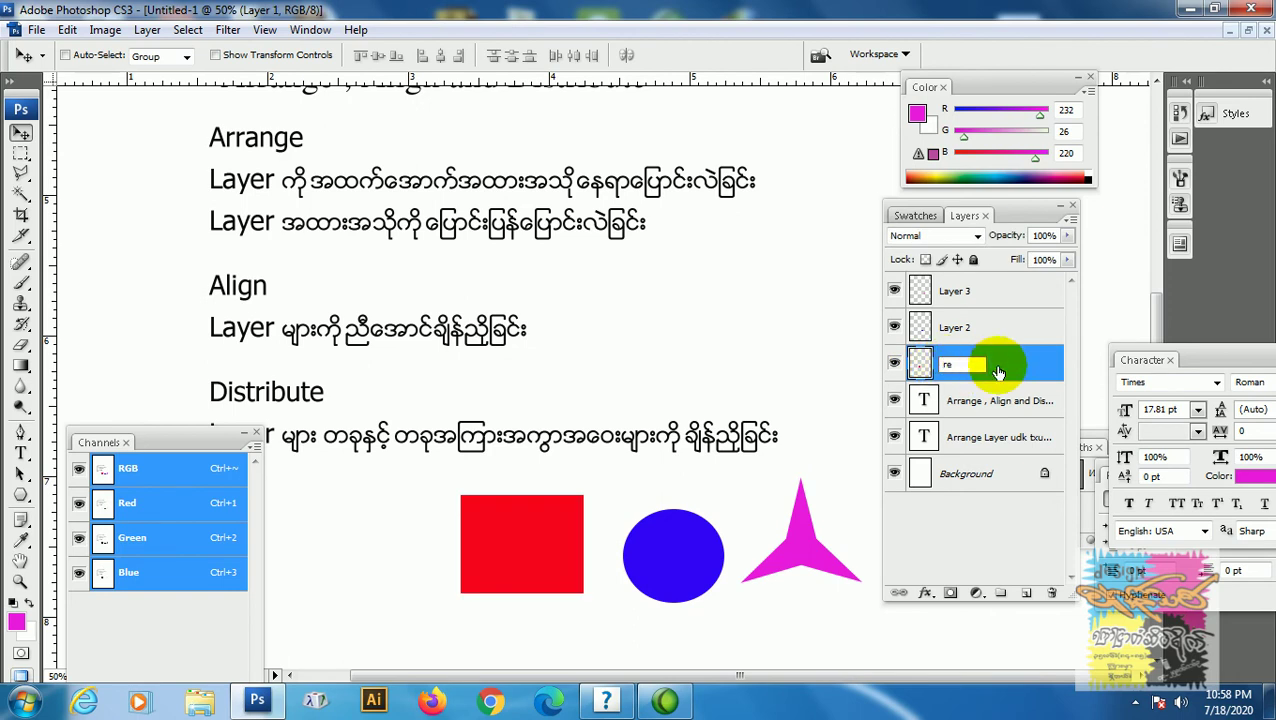
pyautogui.write('d')
pyautogui.click(1005, 329)
pyautogui.doubleClick(955, 329)
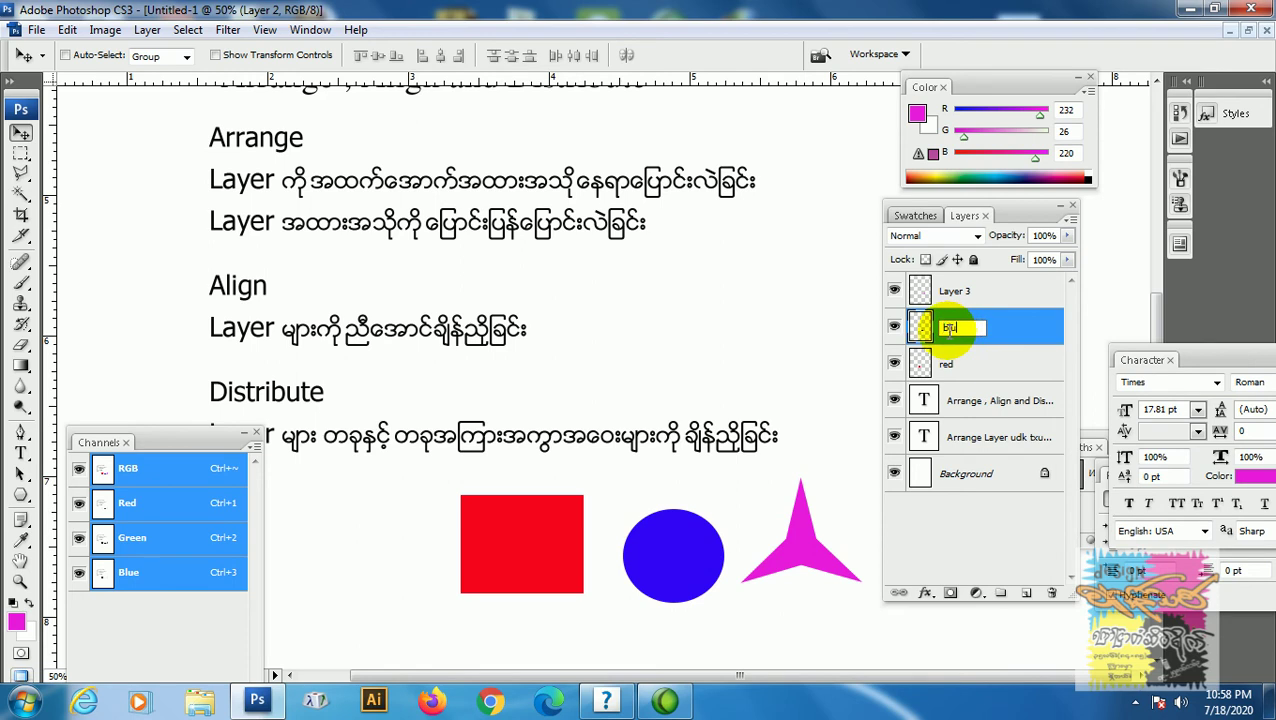
pyautogui.write('e')
pyautogui.press('Return')
pyautogui.click(955, 292)
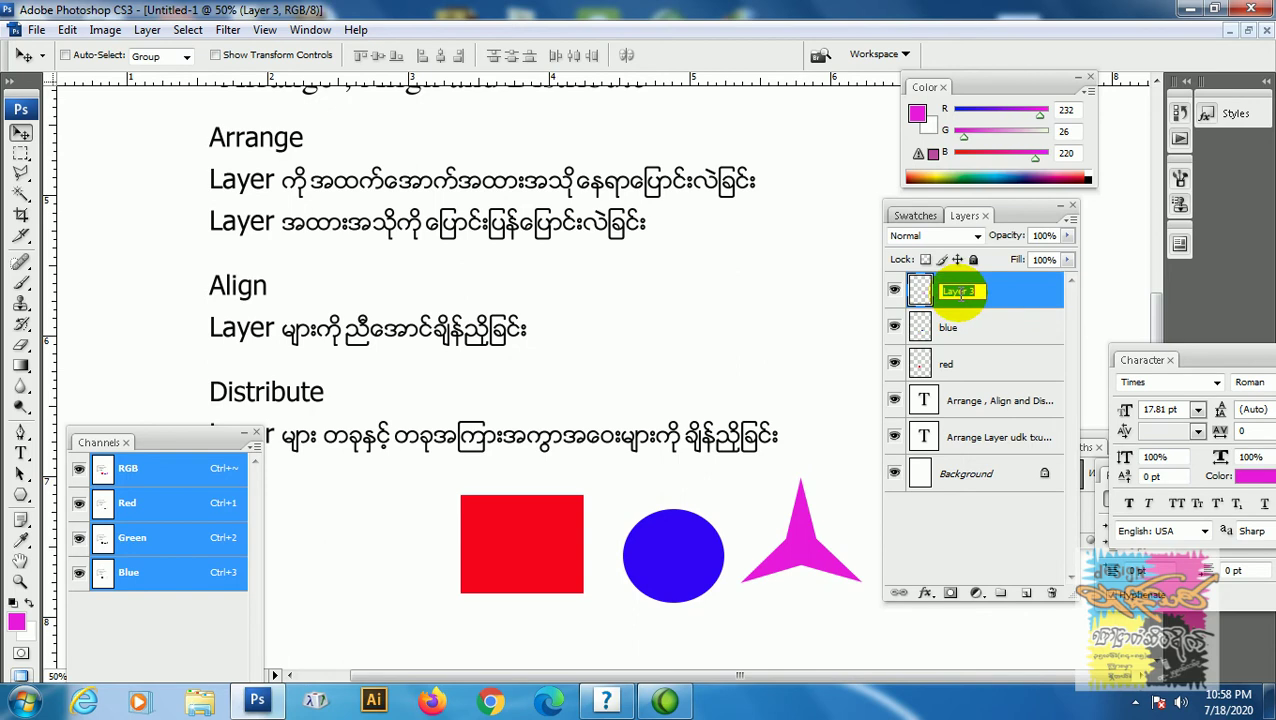
pyautogui.click(1038, 298)
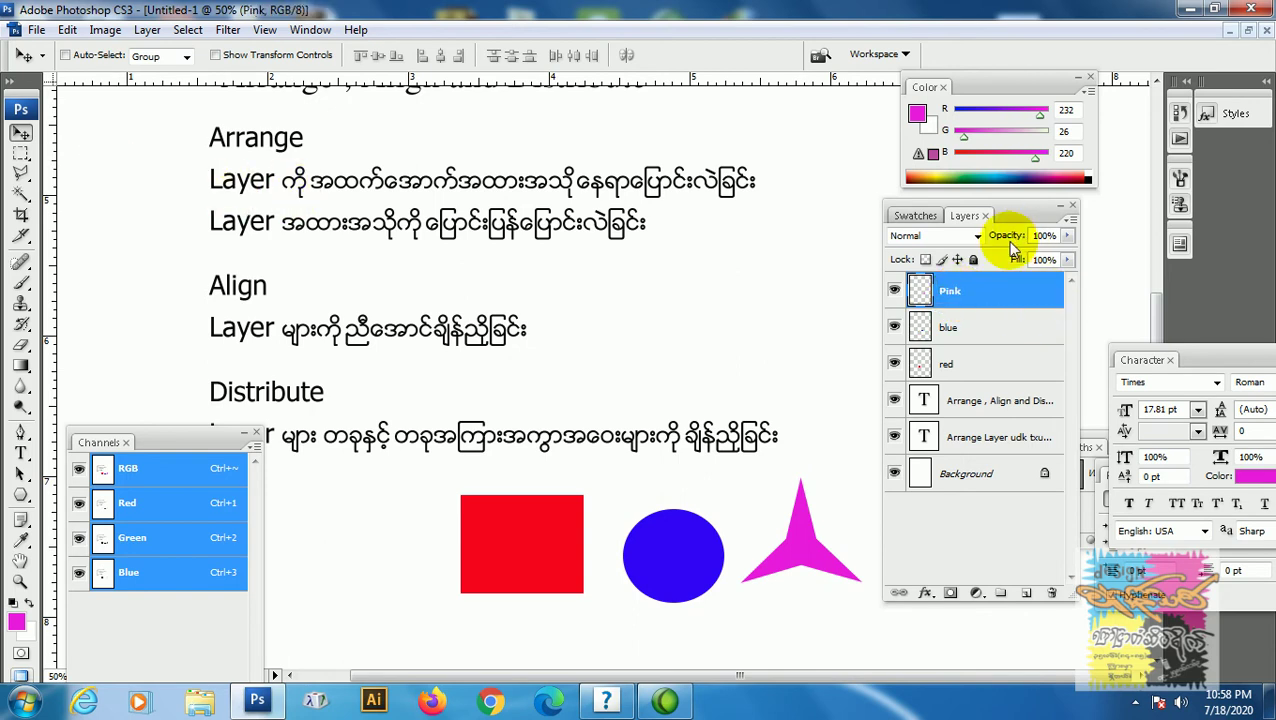
pyautogui.click(977, 305)
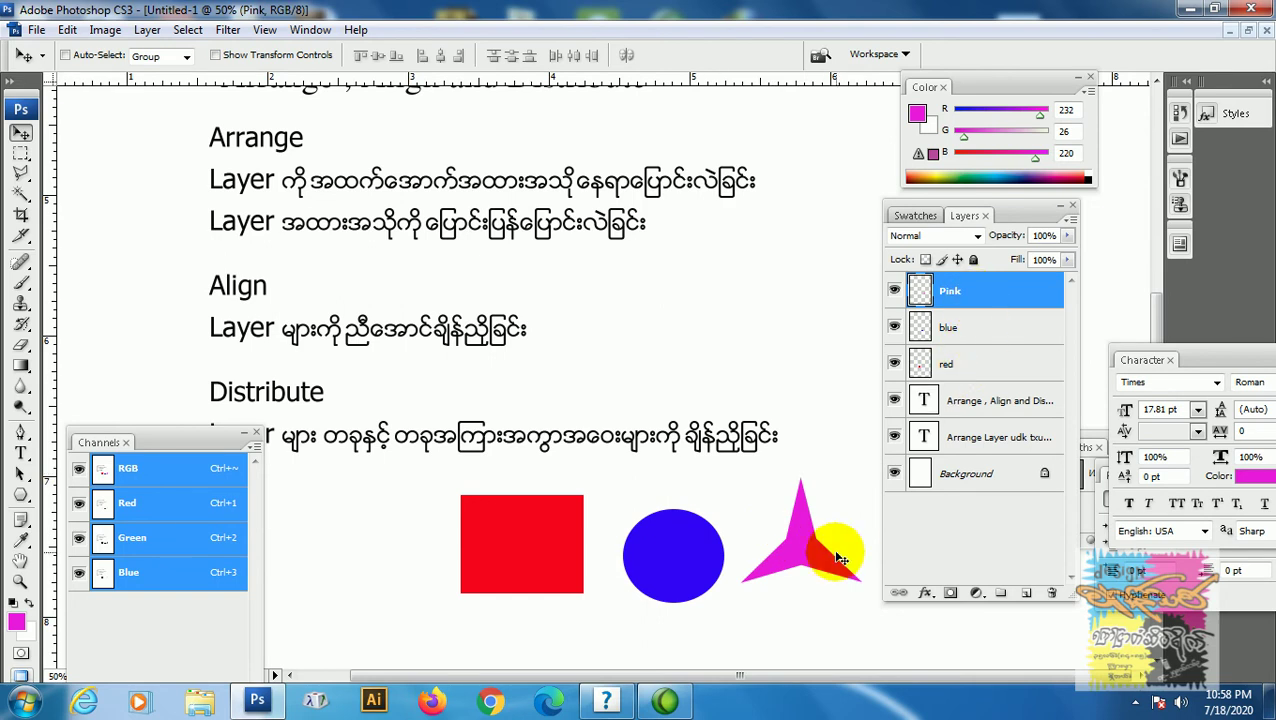
# Step: Drag the blue circle and pink star left onto the red square, then move the Pink layer below blue
pyautogui.moveTo(705, 562); pyautogui.dragTo(591, 553)
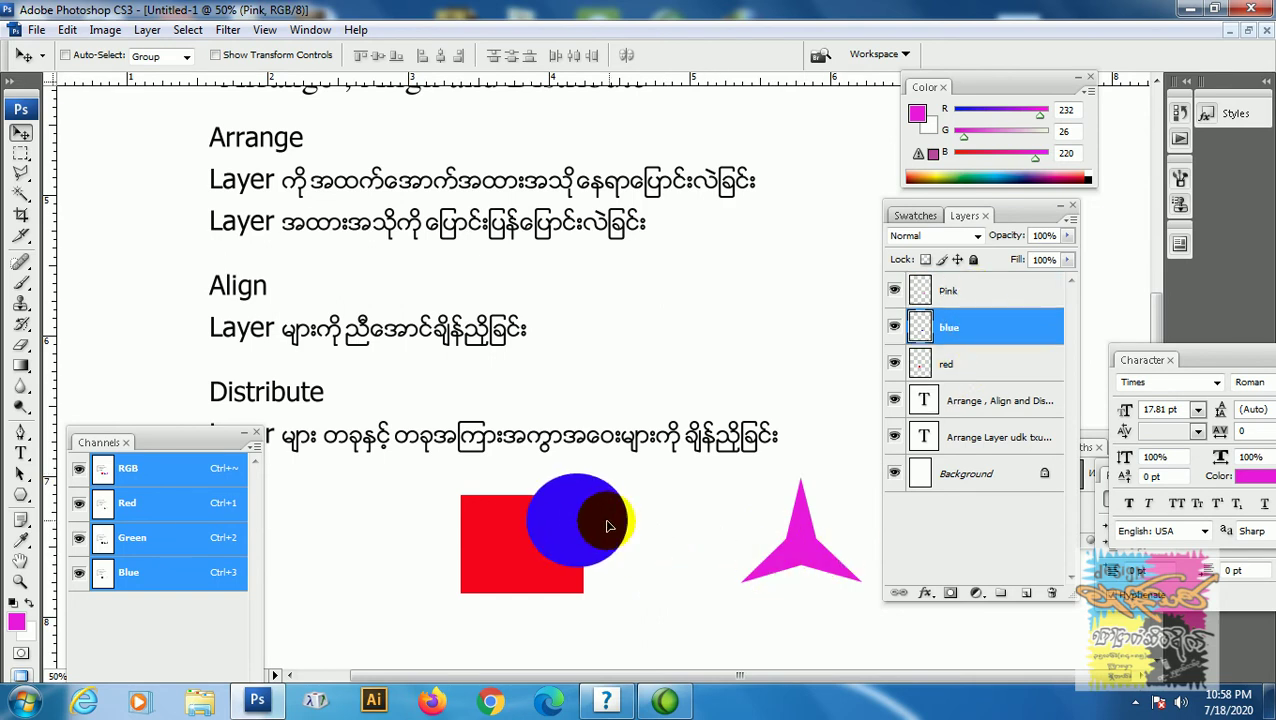
pyautogui.click(966, 328)
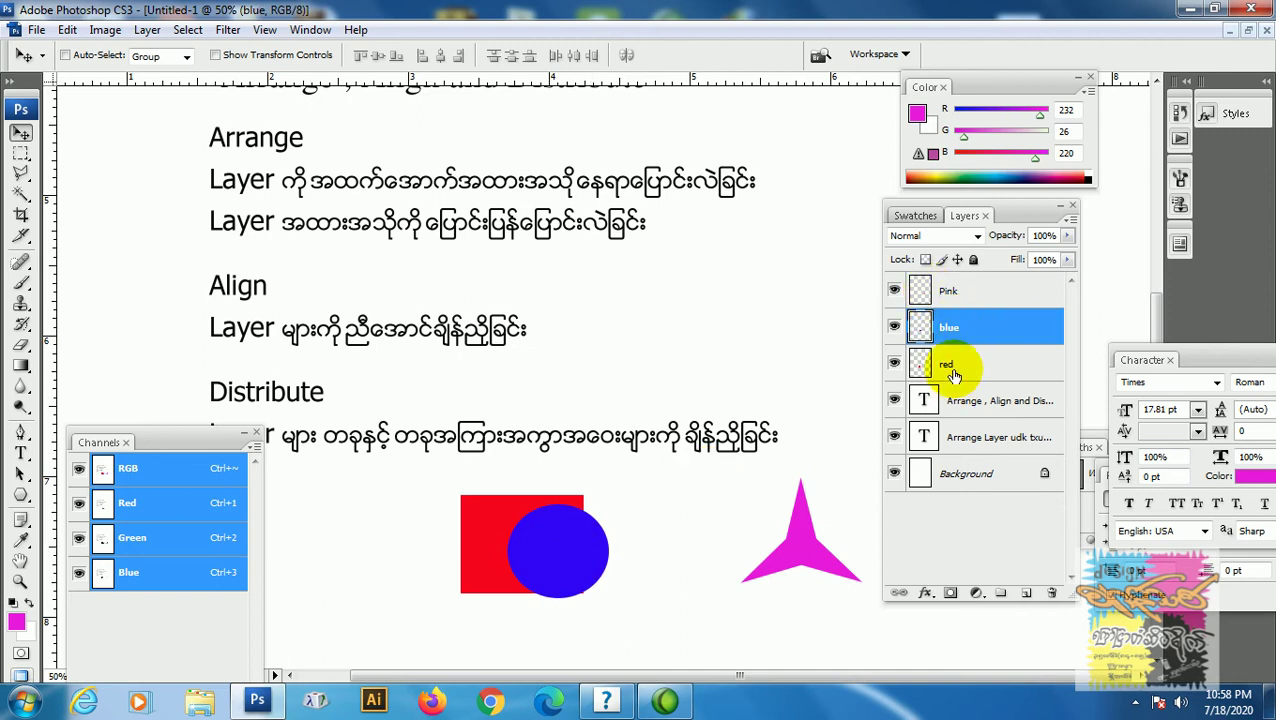
pyautogui.click(990, 292)
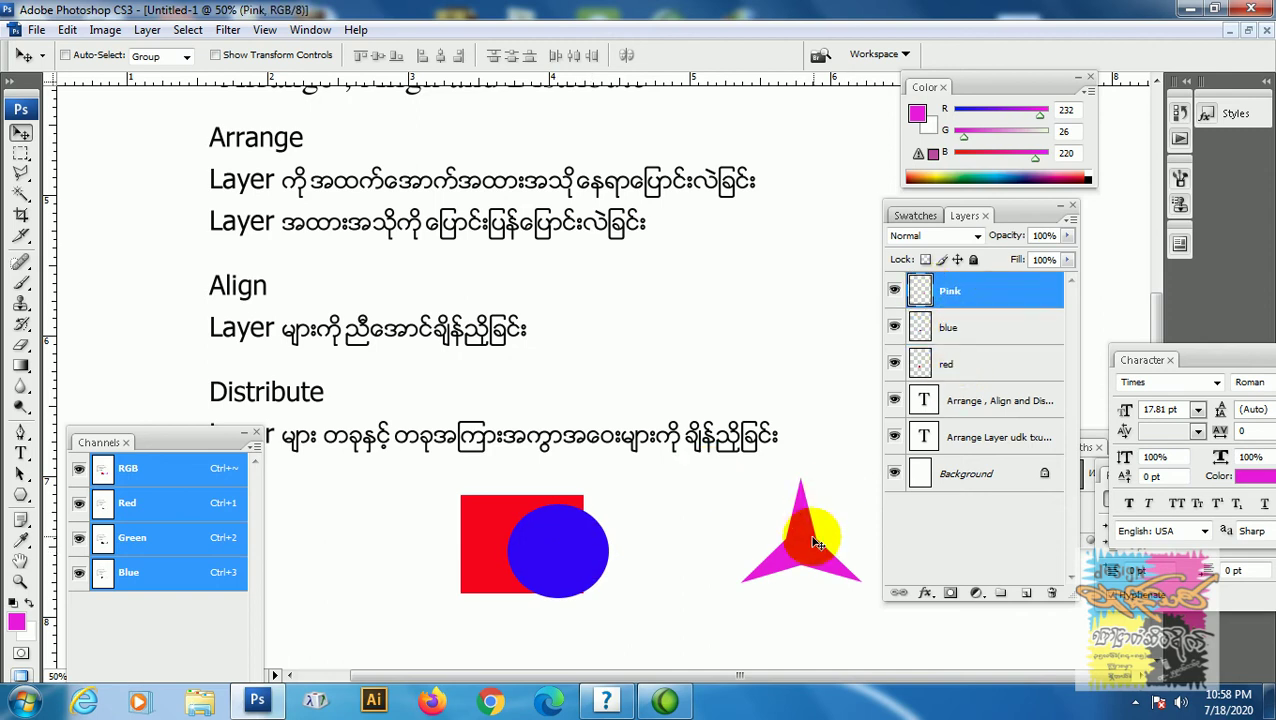
pyautogui.moveTo(815, 545)
pyautogui.mouseDown()
pyautogui.moveTo(618, 536)
pyautogui.moveTo(599, 550)
pyautogui.mouseUp()
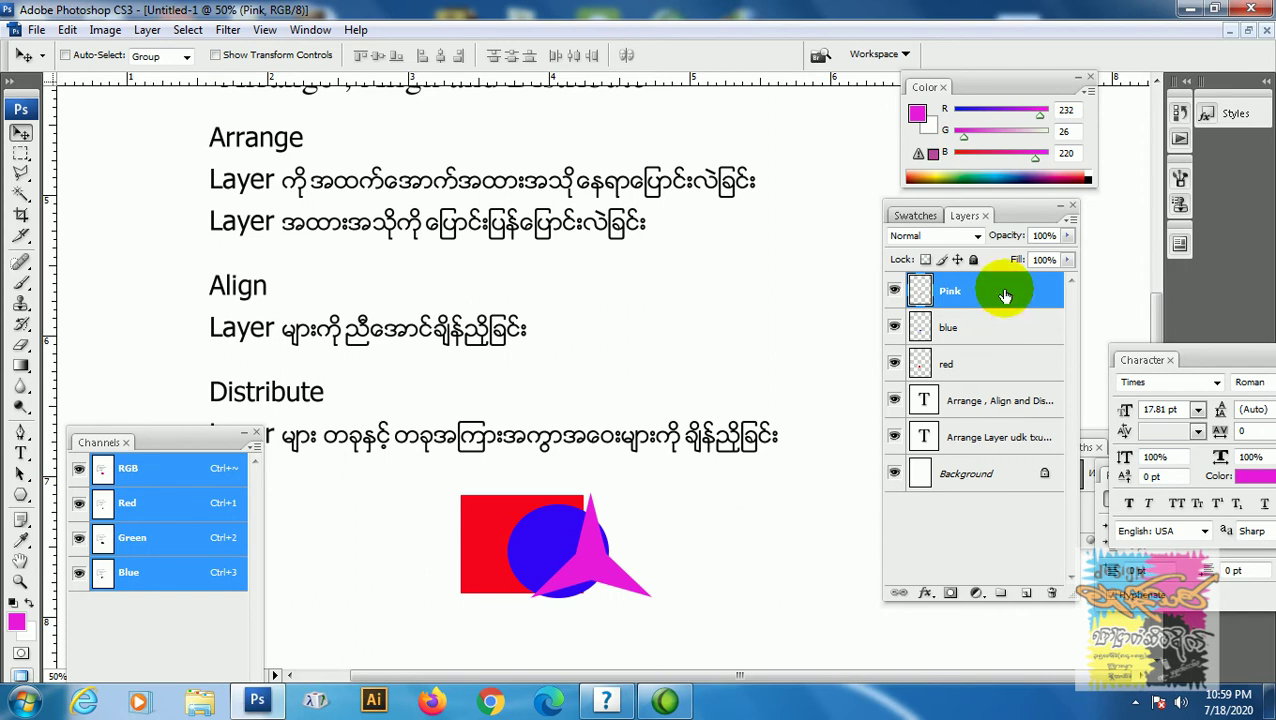
pyautogui.moveTo(1006, 293); pyautogui.dragTo(1008, 338)
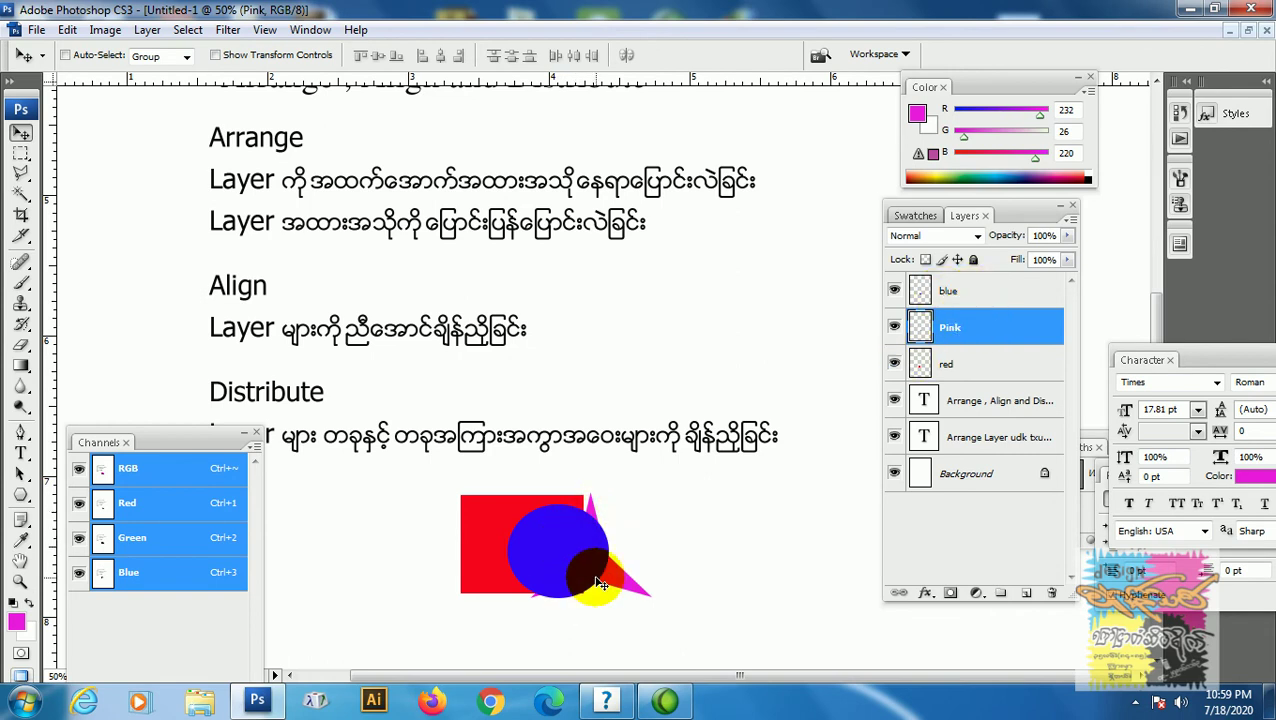
# Step: Move the red layer above Pink so the stack reads blue, red, Pink, then select blue
pyautogui.moveTo(598, 583)
pyautogui.mouseDown()
pyautogui.moveTo(609, 577)
pyautogui.moveTo(594, 567)
pyautogui.mouseUp()
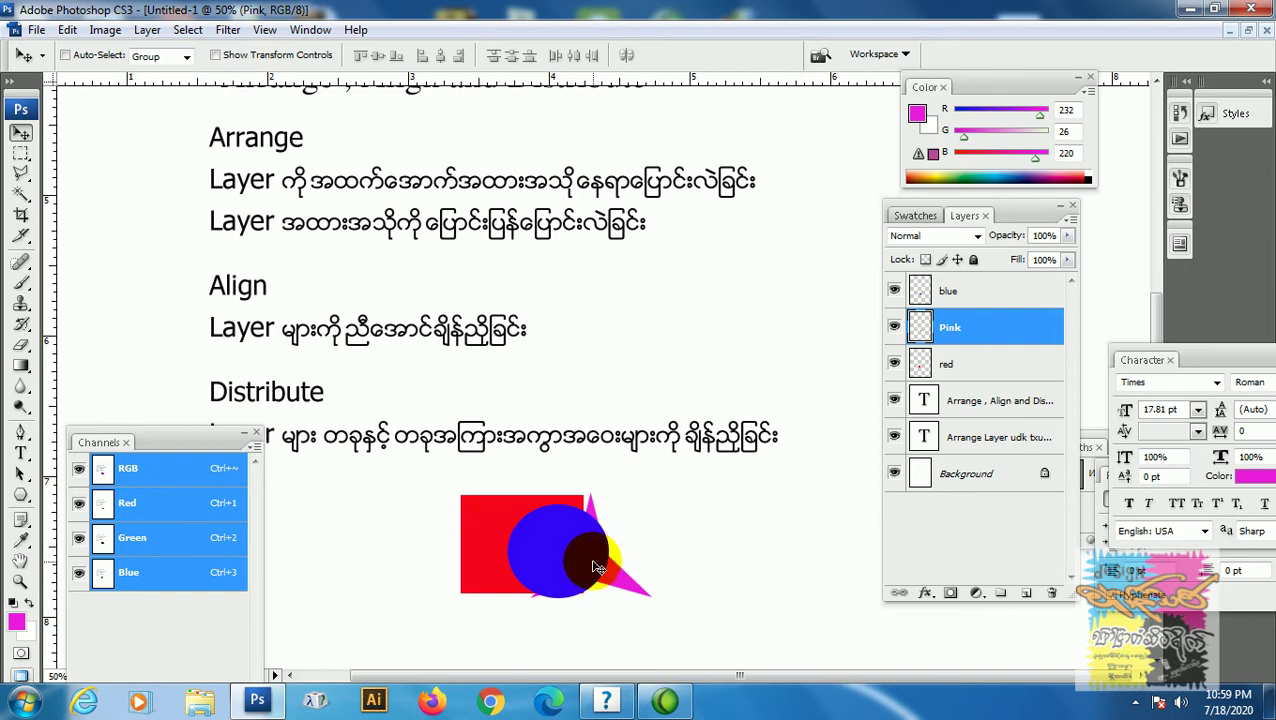
pyautogui.click(997, 368)
pyautogui.moveTo(997, 373); pyautogui.dragTo(990, 322)
pyautogui.click(989, 339)
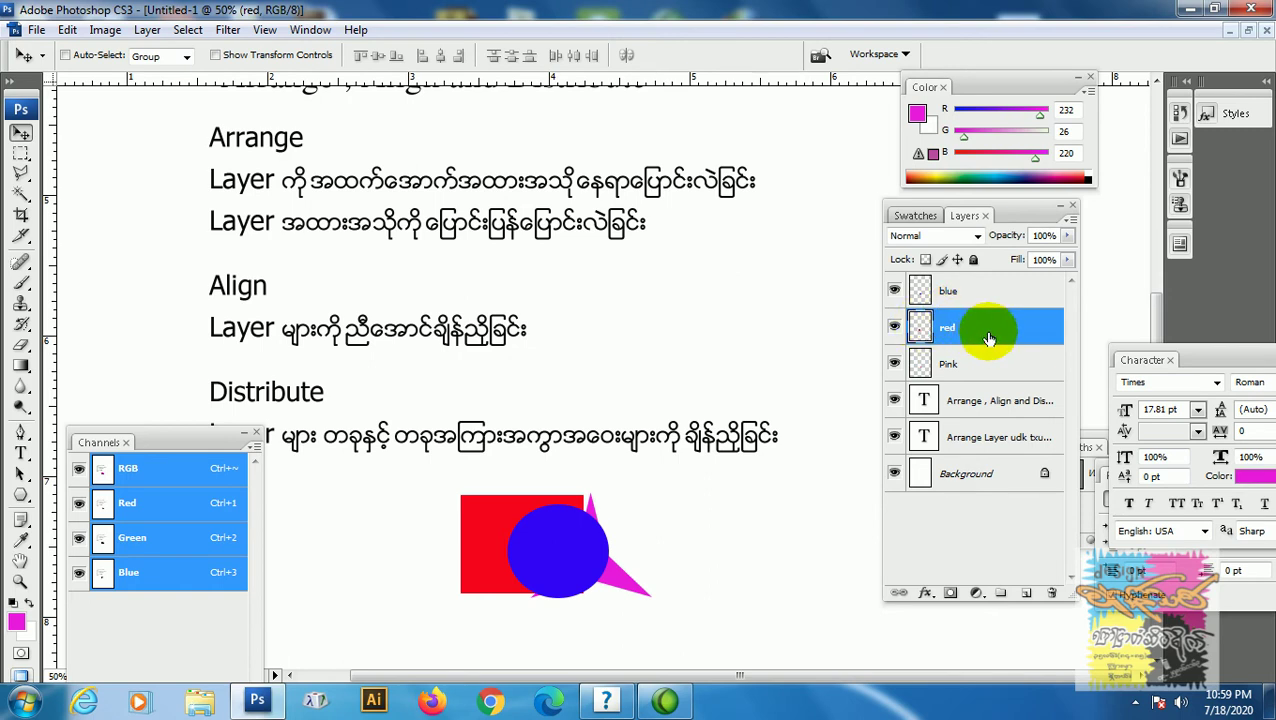
pyautogui.click(997, 299)
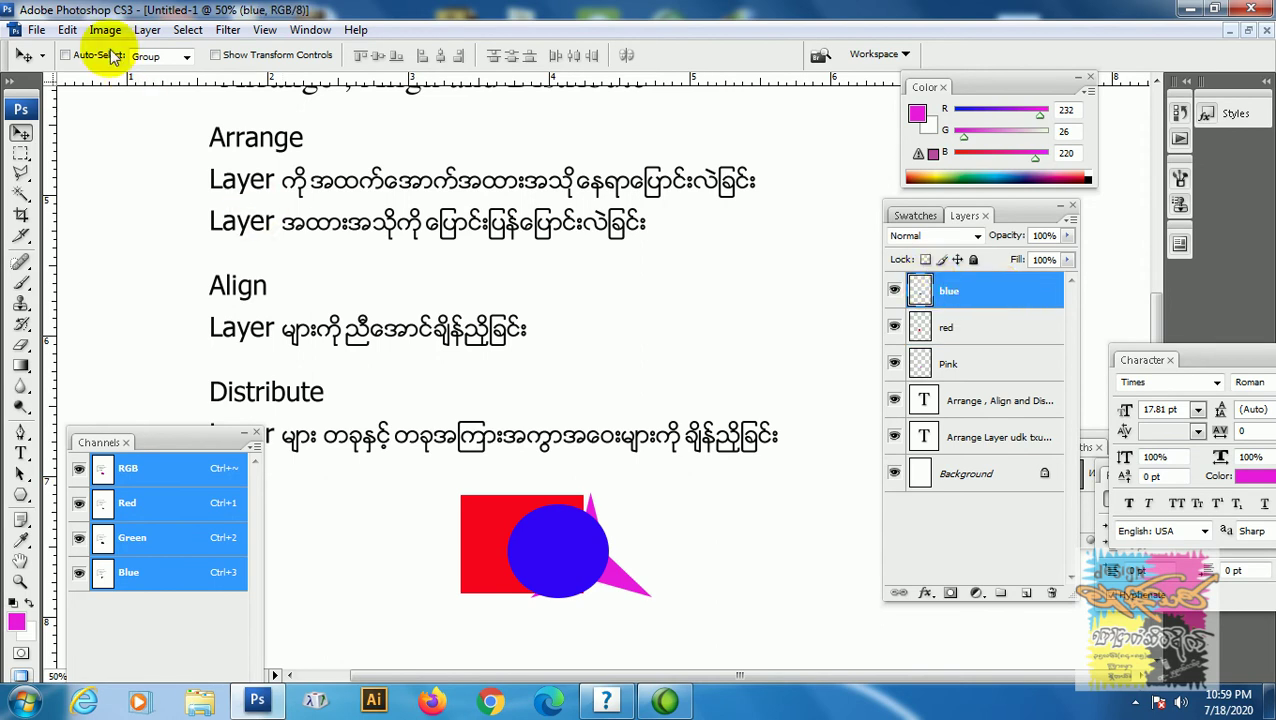
pyautogui.click(146, 37)
pyautogui.moveTo(200, 466)
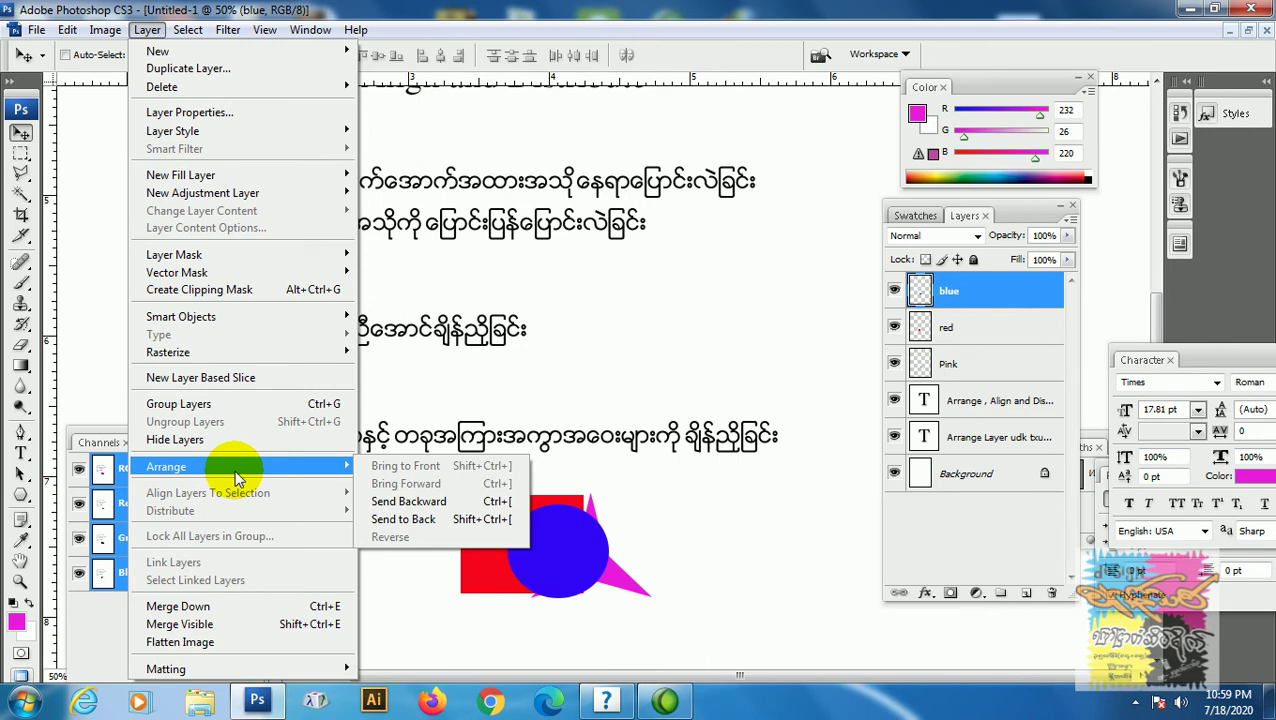
pyautogui.click(428, 503)
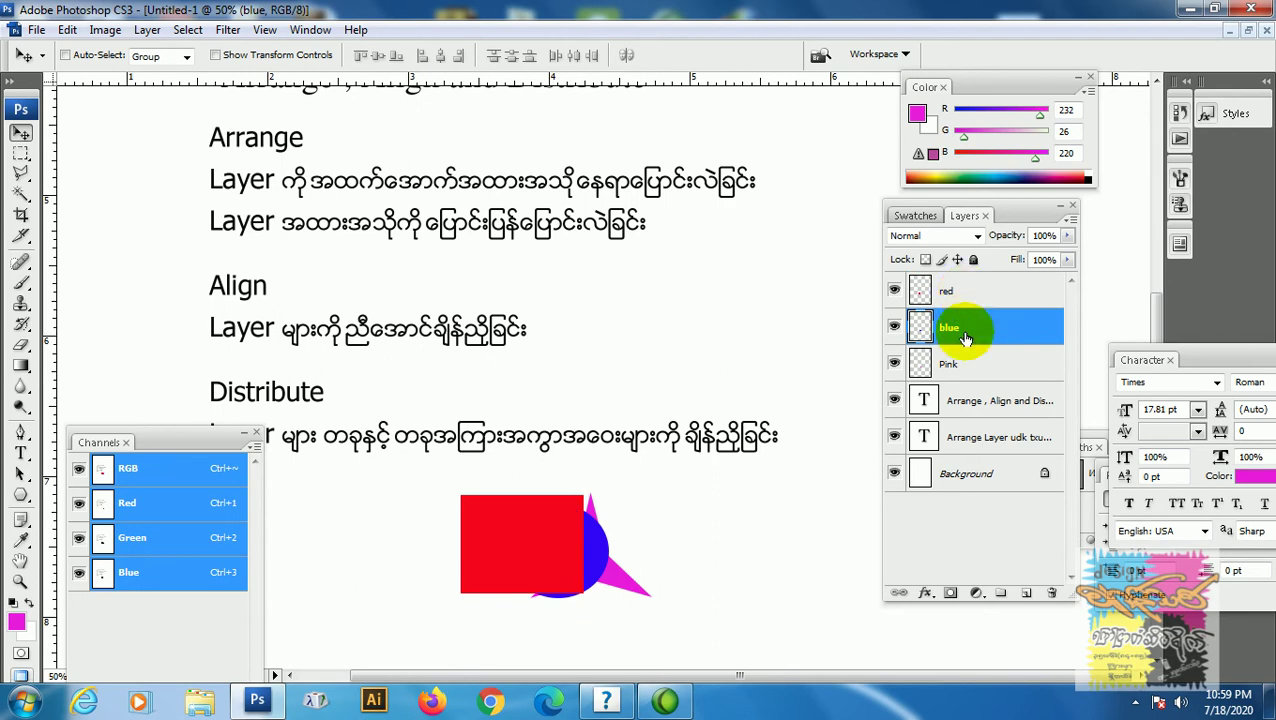
pyautogui.click(146, 30)
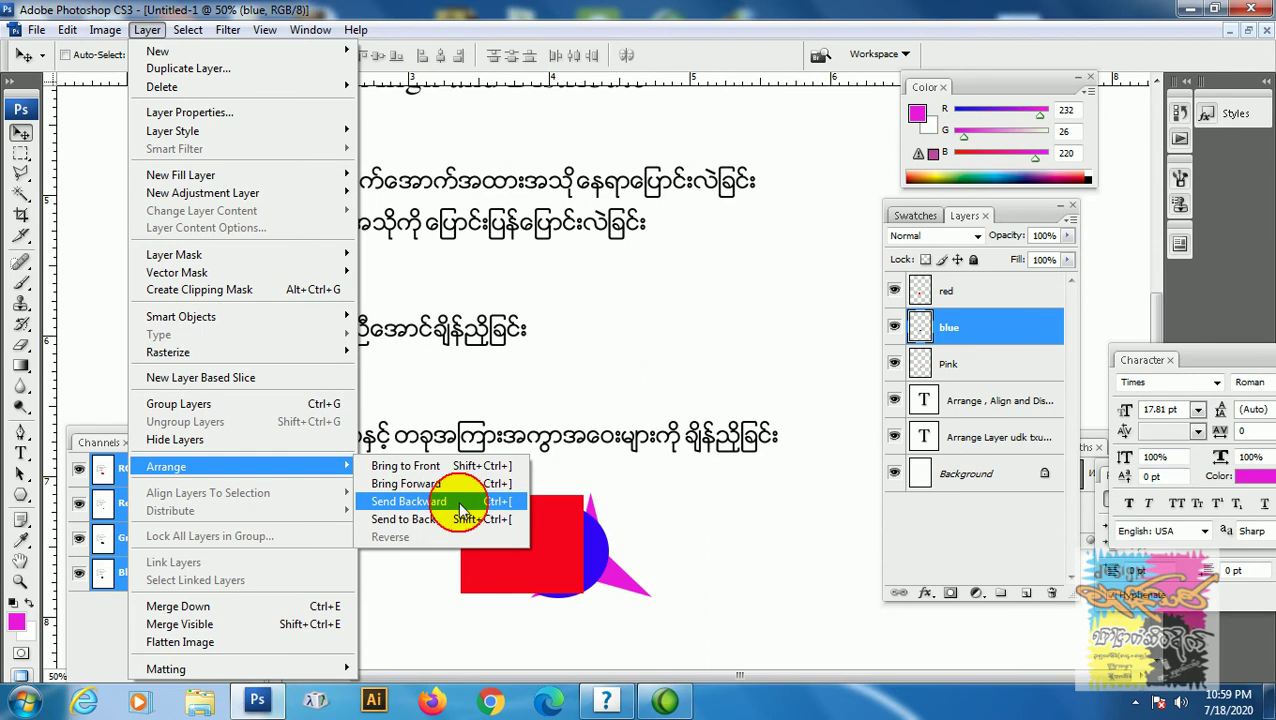
pyautogui.click(459, 504)
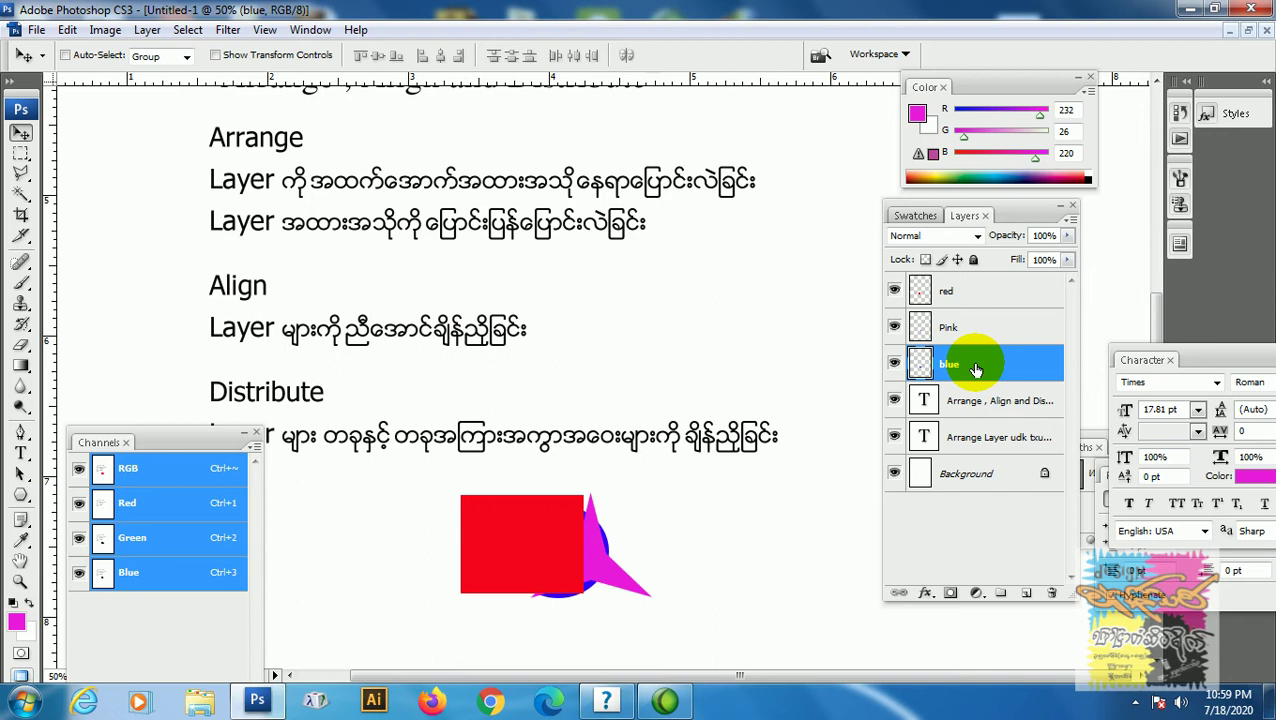
pyautogui.hotkey('ctrl', '[')
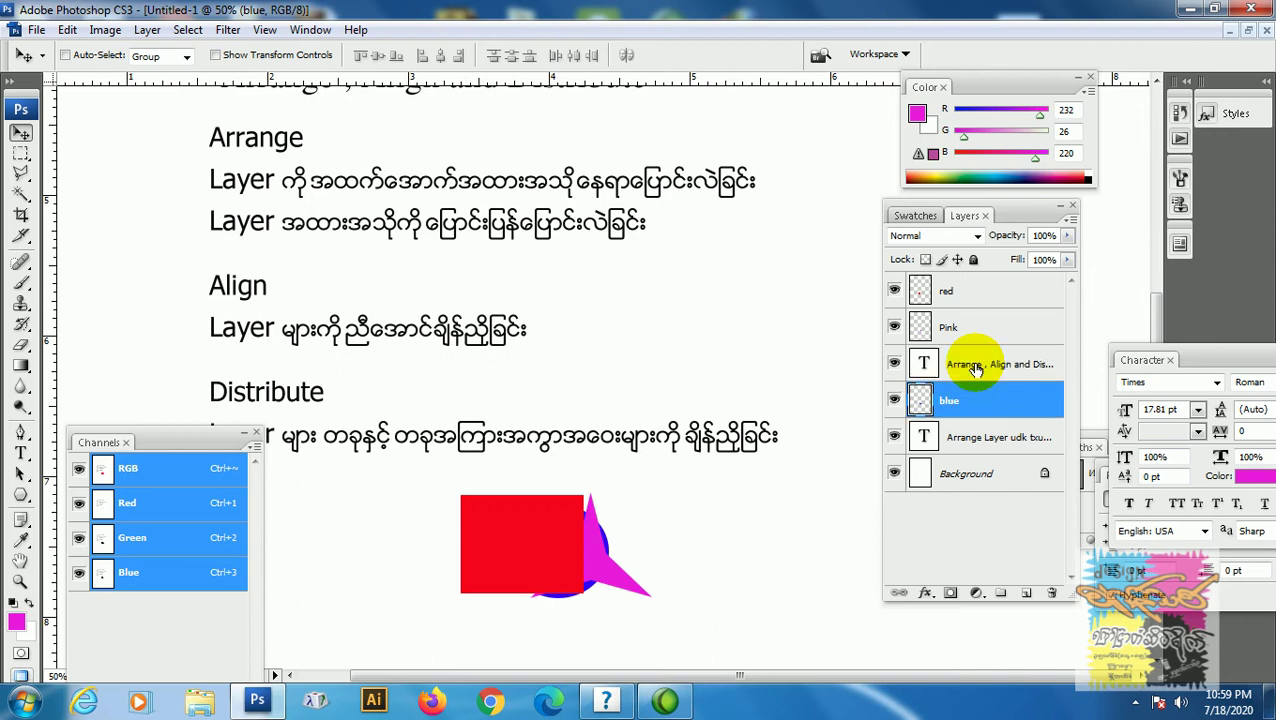
pyautogui.hotkey('ctrl', '[')
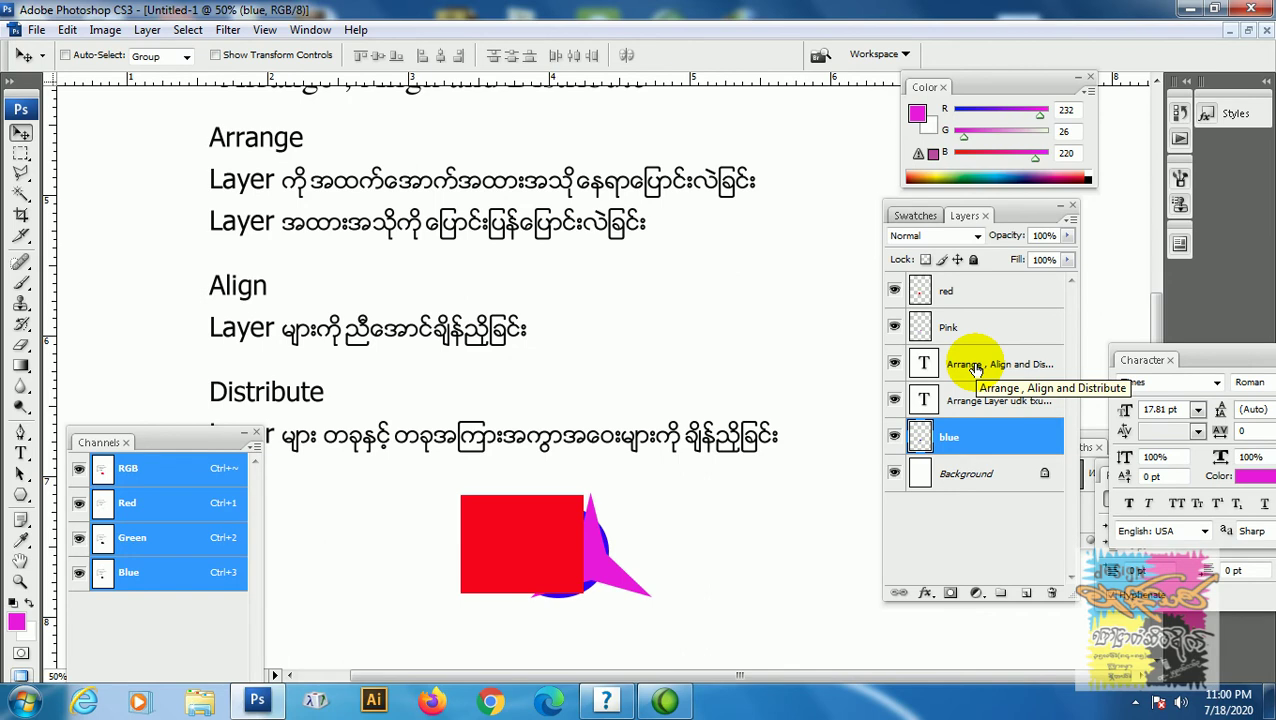
pyautogui.hotkey('ctrl', ']')
pyautogui.hotkey('ctrl', ']')
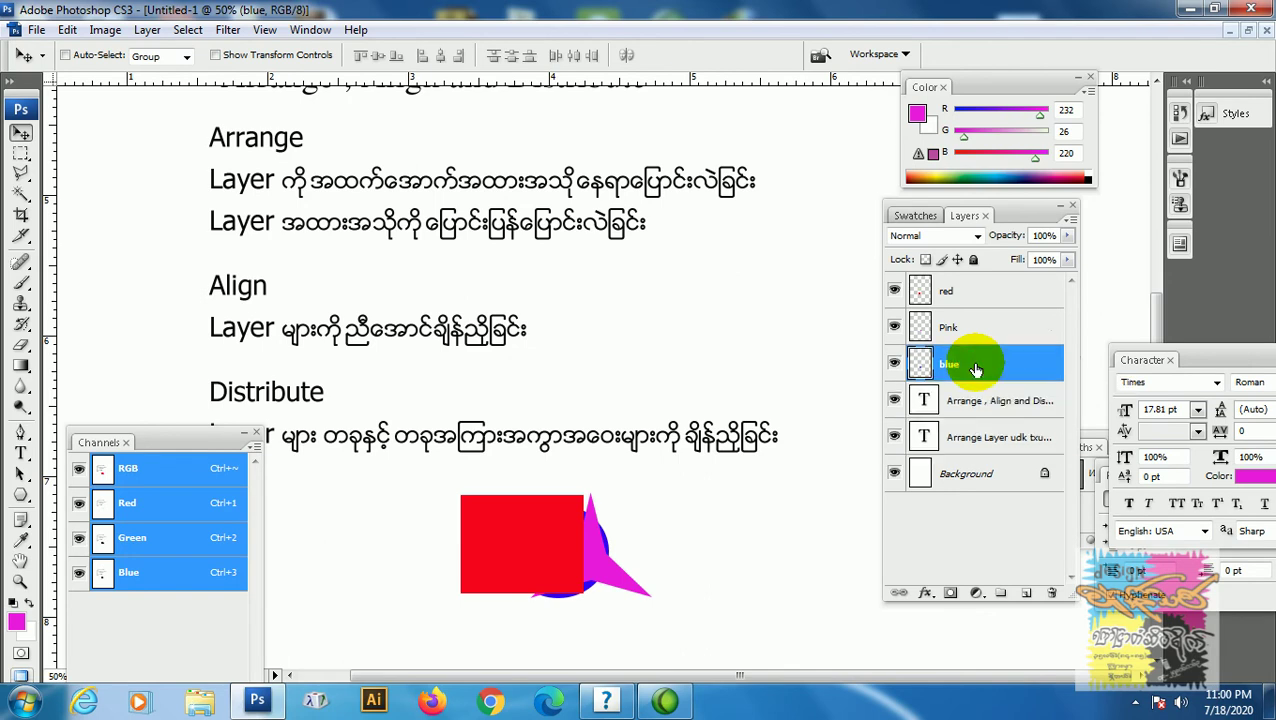
pyautogui.hotkey('ctrl', ']')
pyautogui.hotkey('ctrl', ']')
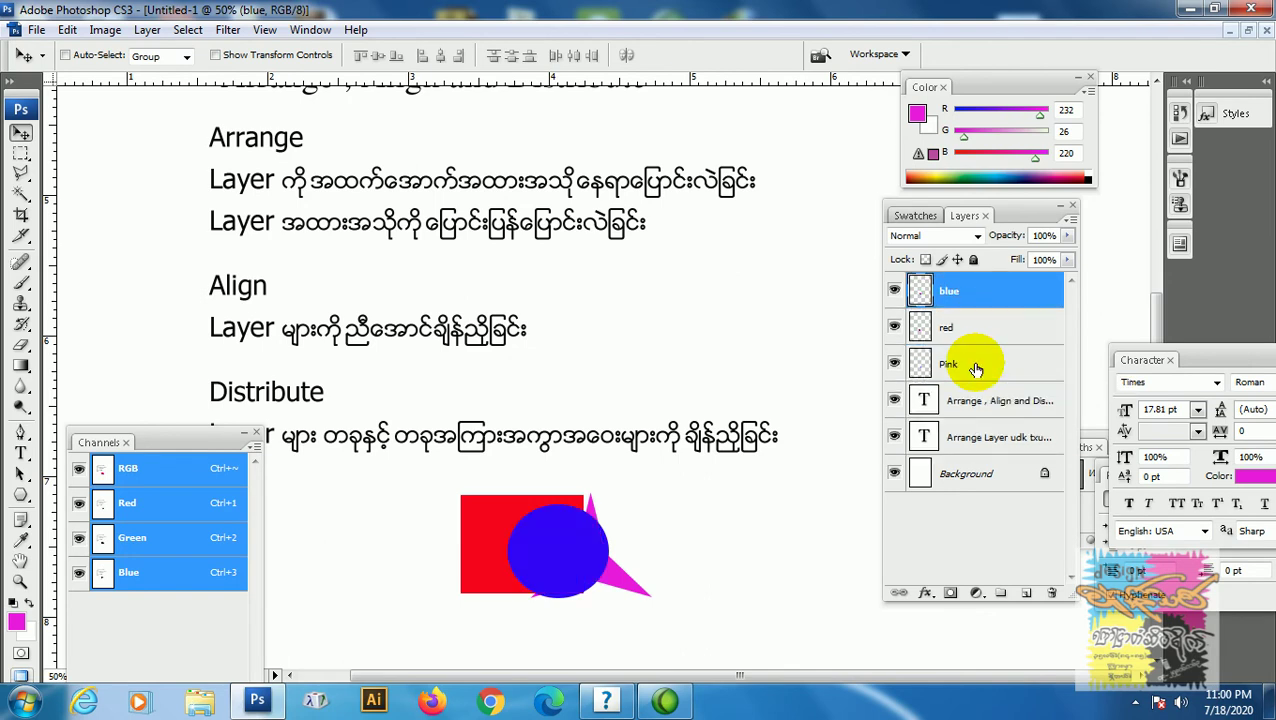
pyautogui.click(147, 29)
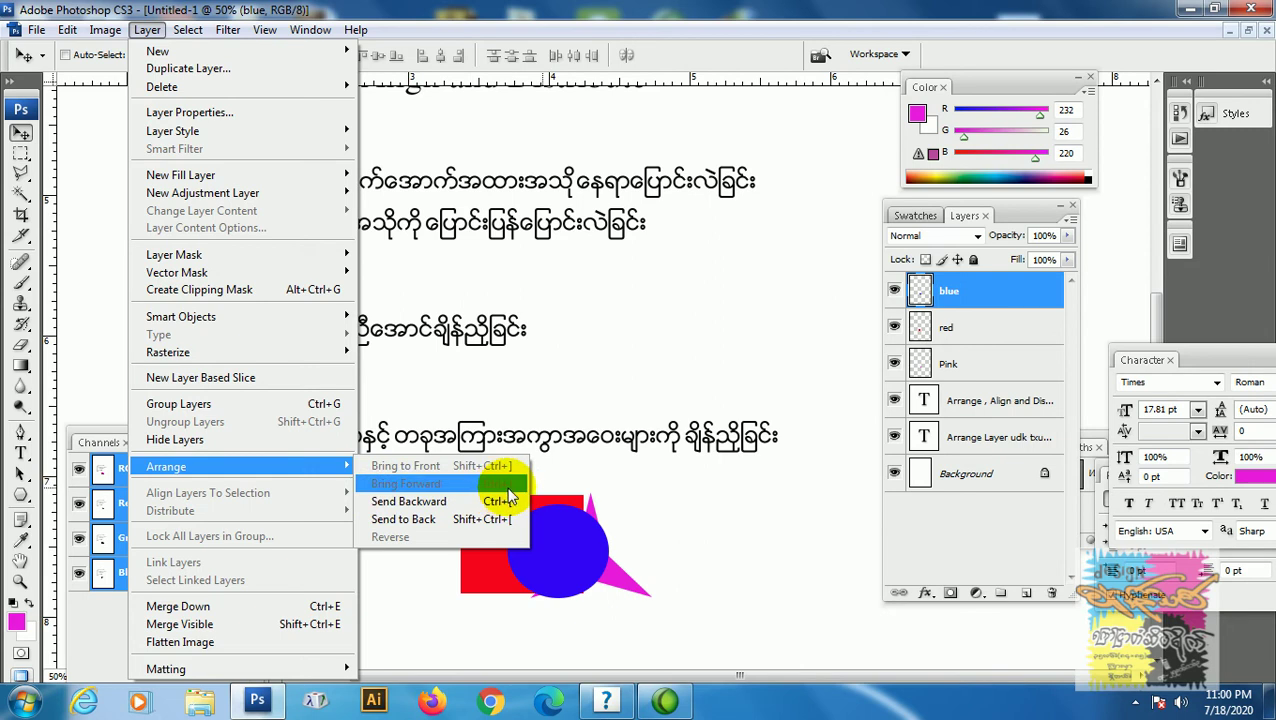
pyautogui.click(1029, 303)
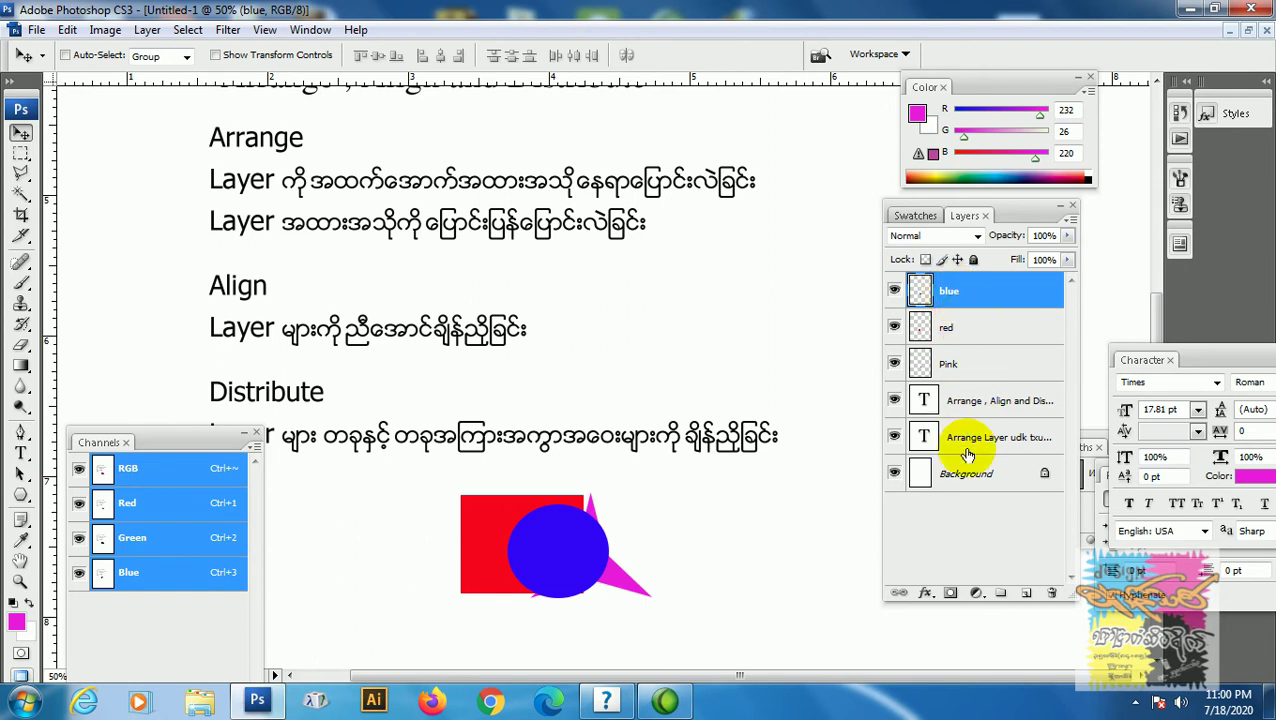
pyautogui.click(147, 30)
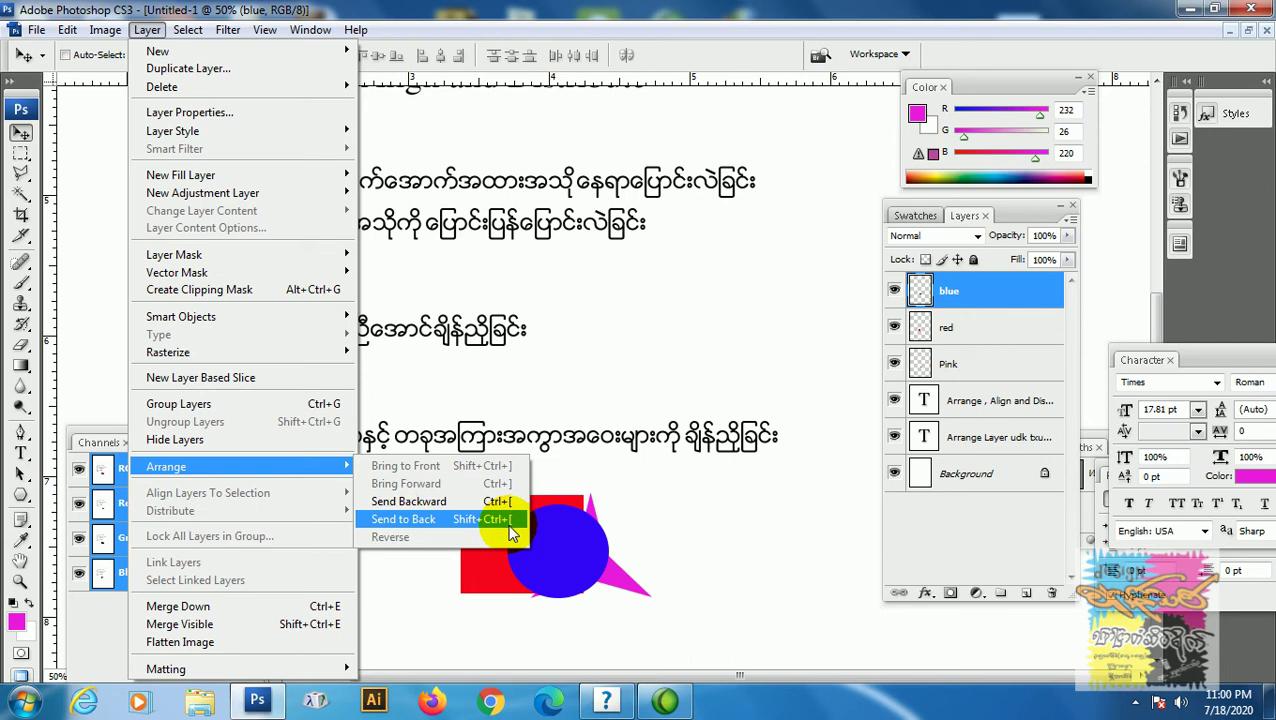
pyautogui.moveTo(166, 466)
pyautogui.click(510, 533)
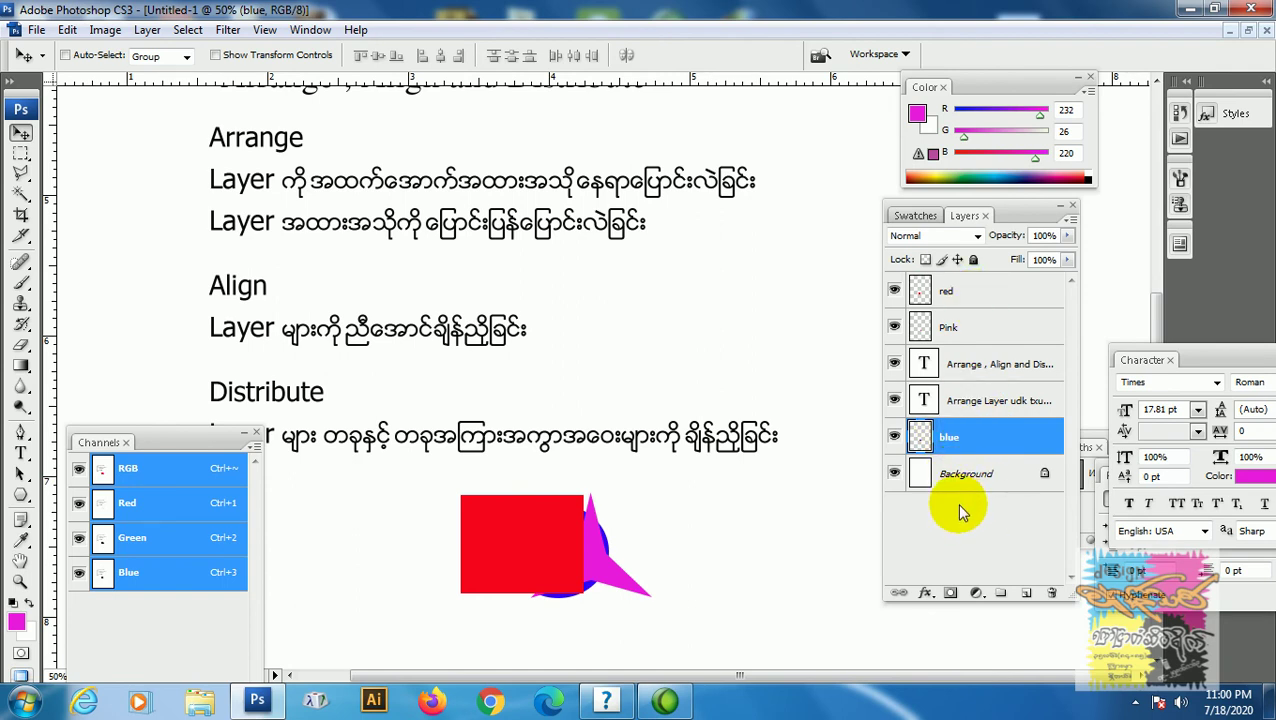
pyautogui.click(147, 29)
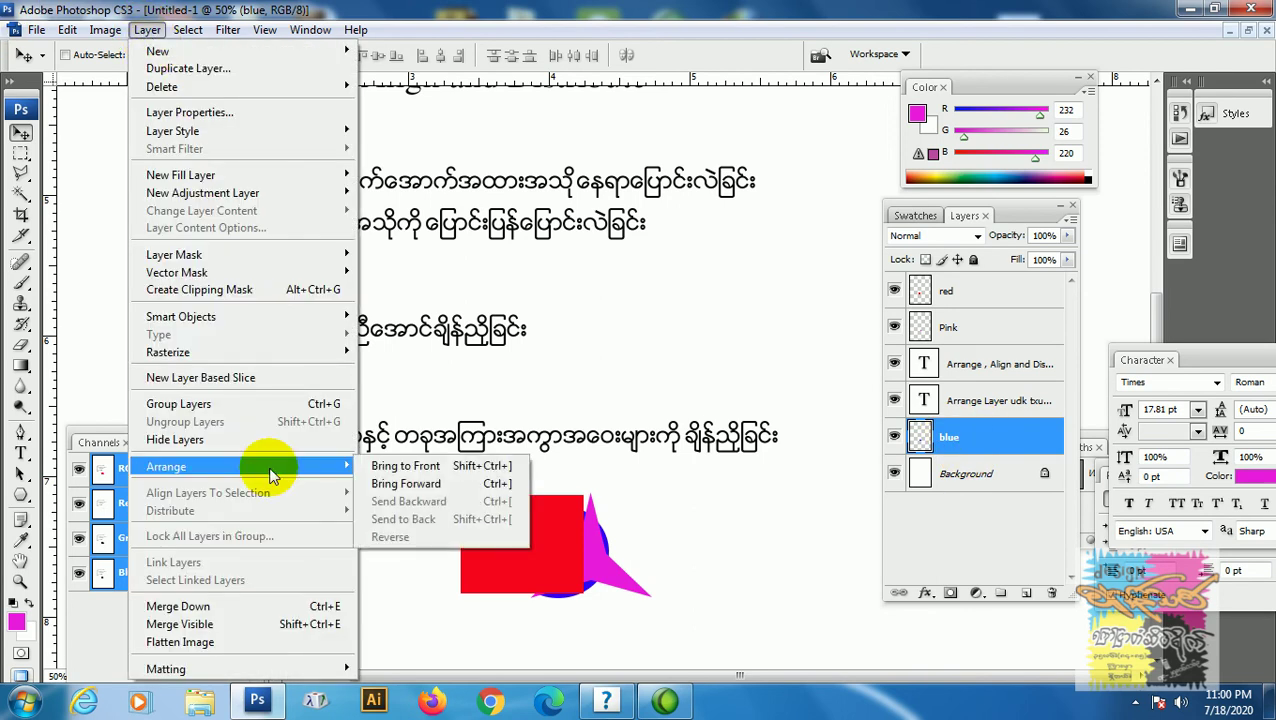
pyautogui.click(425, 468)
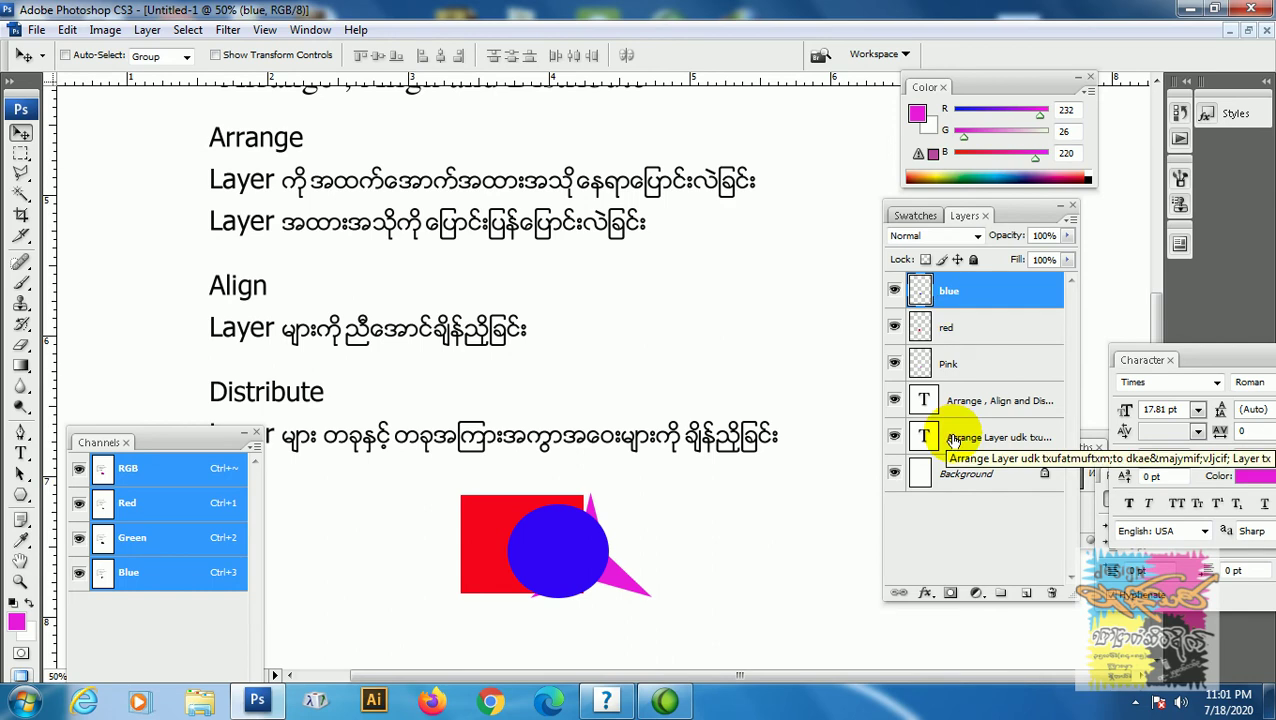
# Step: Select the blue layer through the text layers and apply Layer > Arrange > Reverse
pyautogui.moveTo(976, 298); pyautogui.dragTo(977, 312)
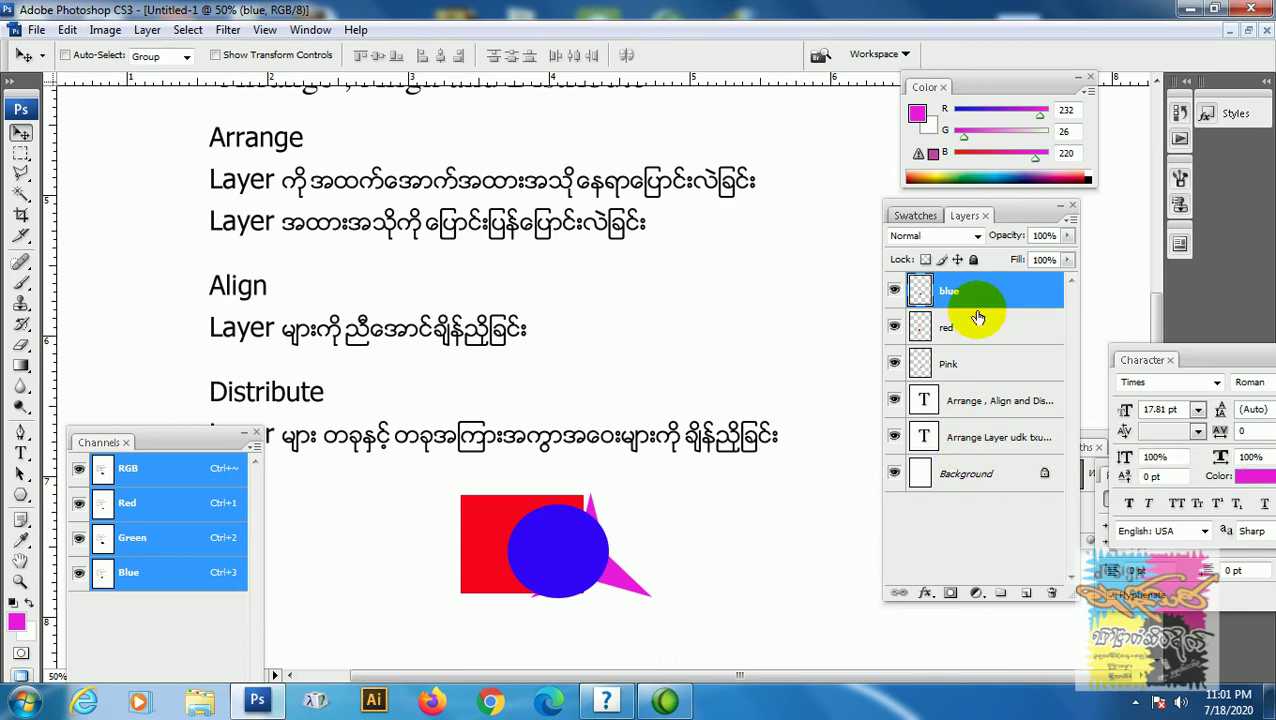
pyautogui.keyDown('shift'); pyautogui.click(996, 445); pyautogui.keyUp('shift')
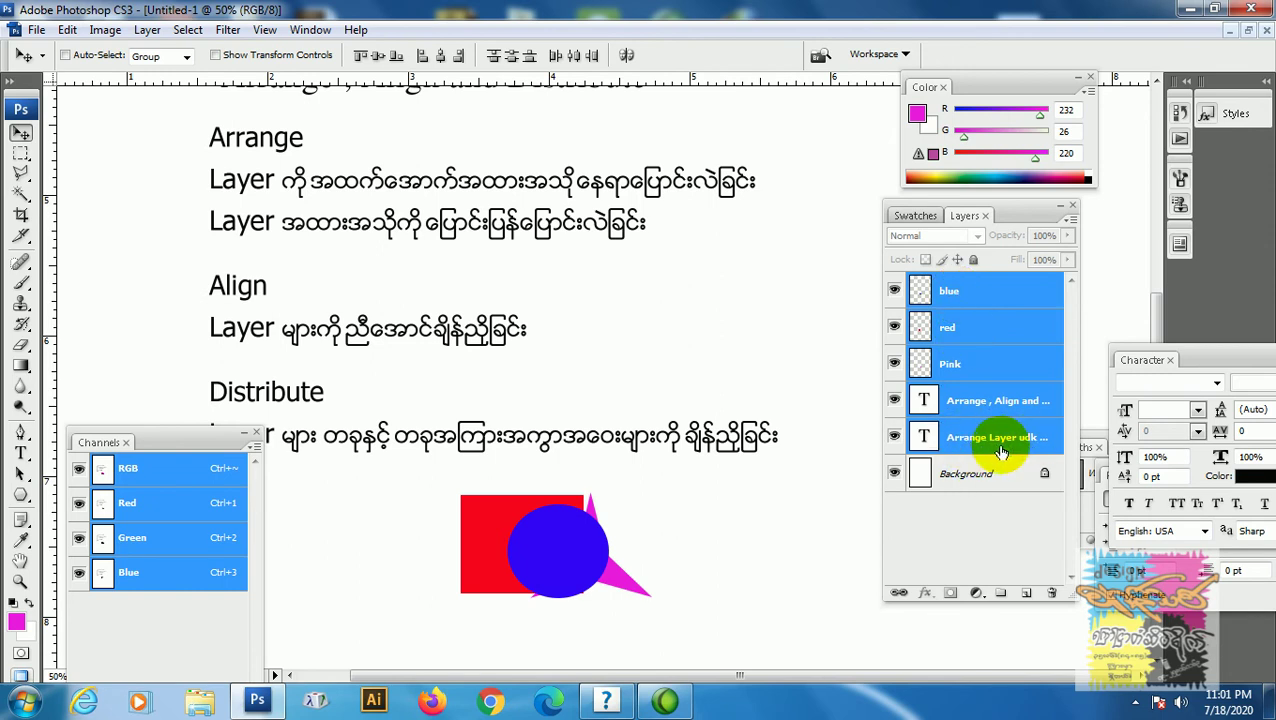
pyautogui.moveTo(1000, 452)
pyautogui.mouseDown()
pyautogui.moveTo(947, 420)
pyautogui.moveTo(975, 347)
pyautogui.mouseUp()
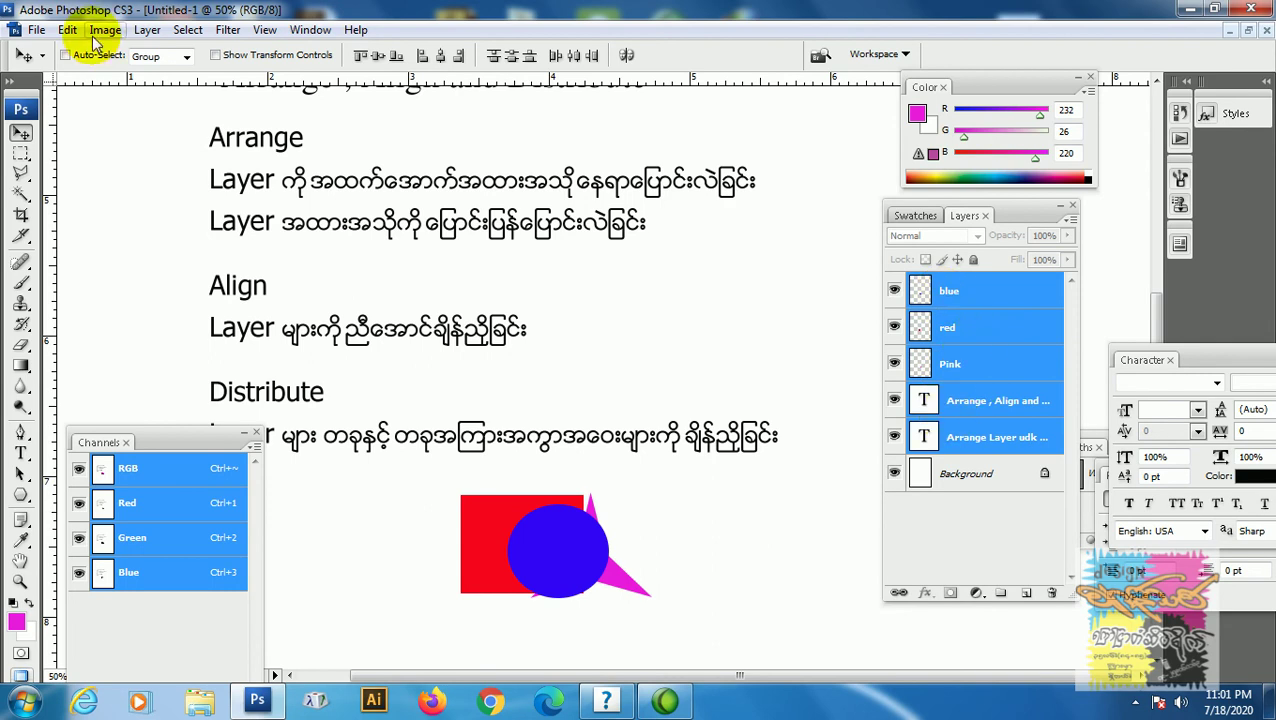
pyautogui.click(147, 30)
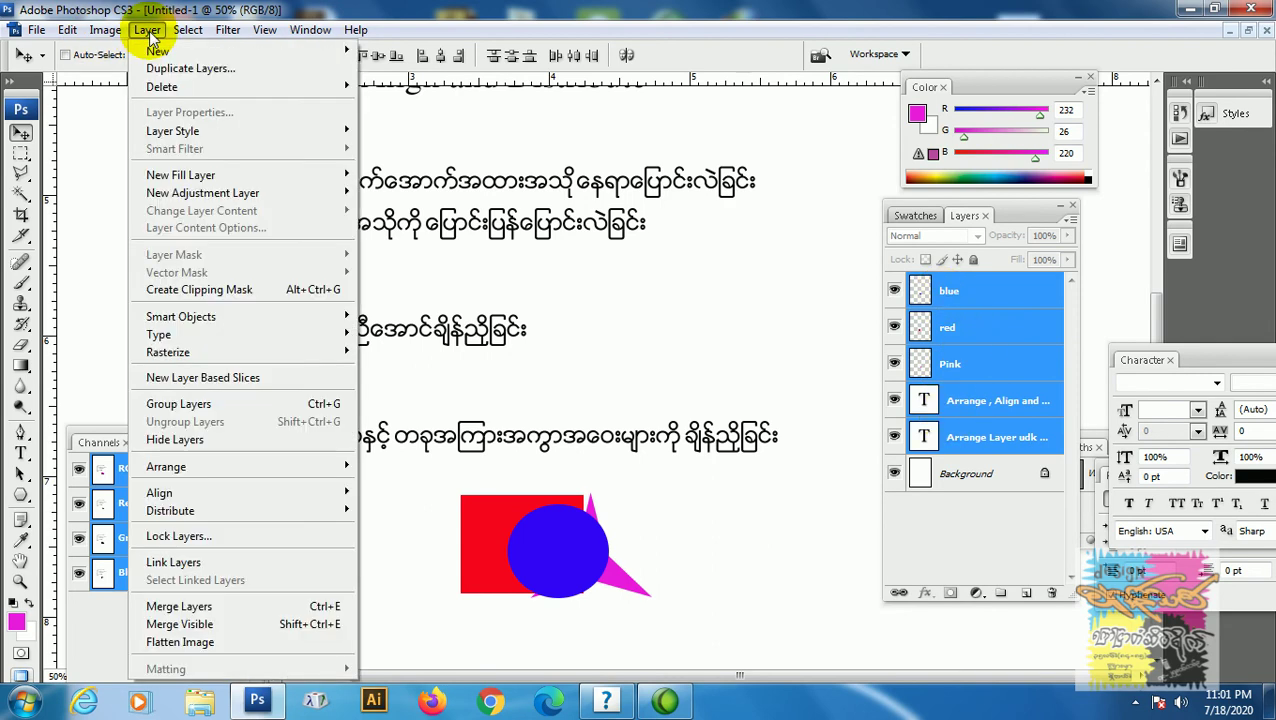
pyautogui.moveTo(166, 467)
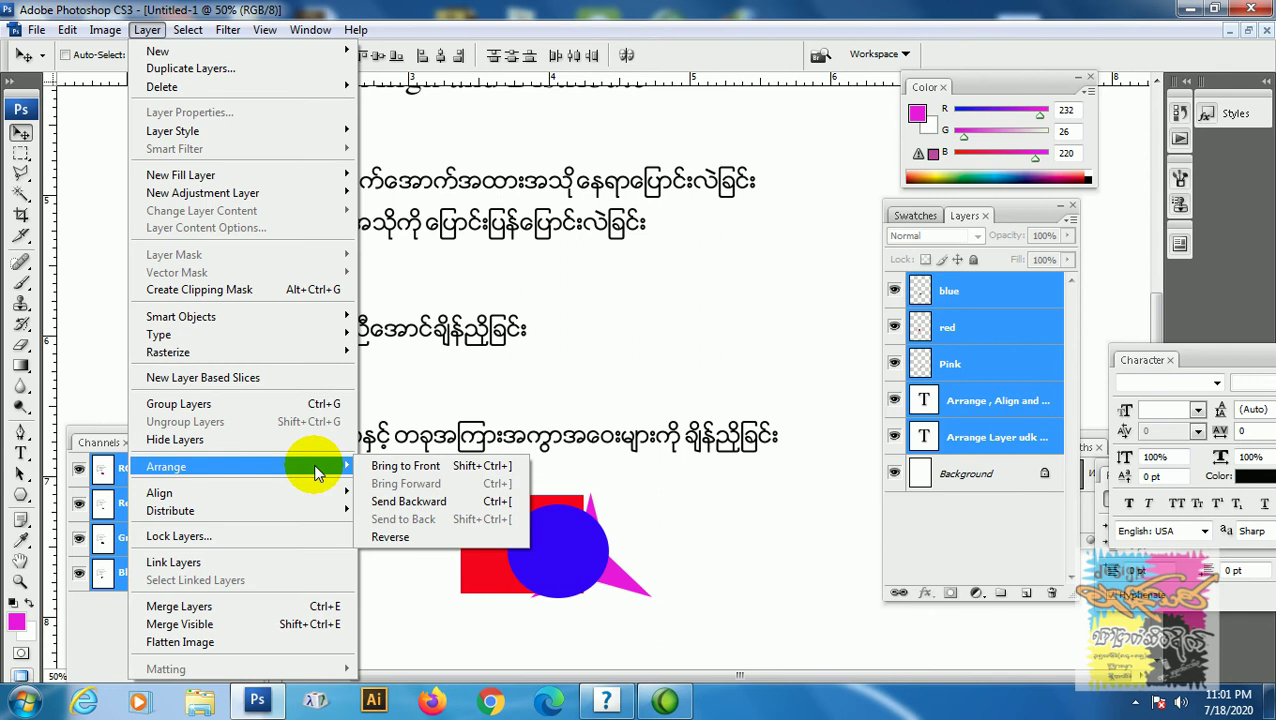
pyautogui.click(436, 540)
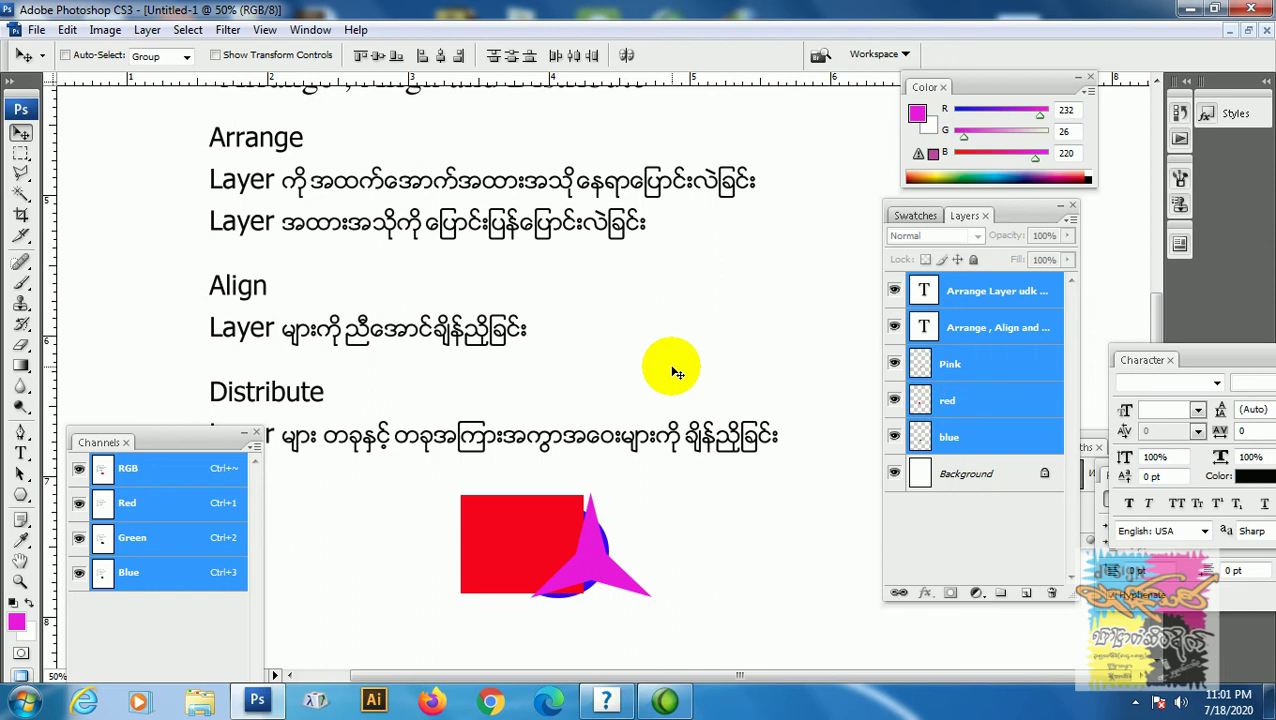
# Step: Spread the red square and pink star apart into a row, then select the Pink, red and blue layers together
pyautogui.scroll(-1, 671, 370)
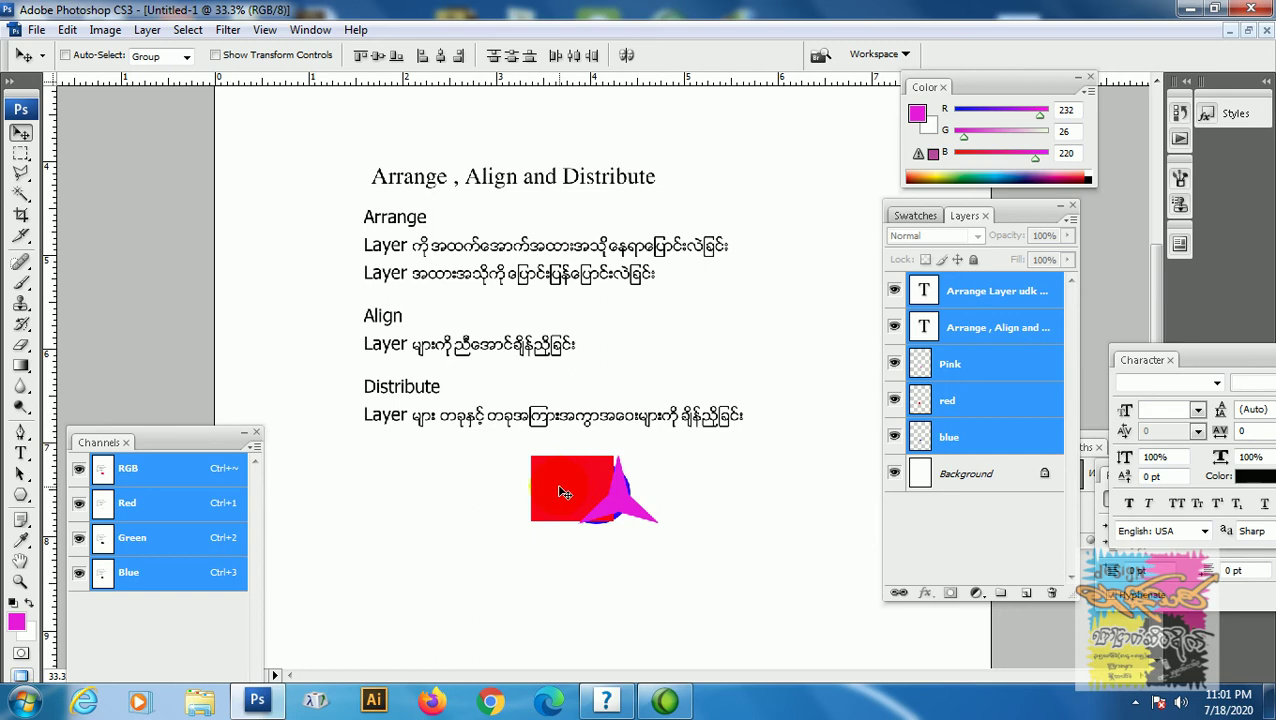
pyautogui.click(690, 486)
pyautogui.moveTo(549, 486)
pyautogui.mouseDown()
pyautogui.moveTo(362, 545)
pyautogui.moveTo(560, 490)
pyautogui.moveTo(524, 557)
pyautogui.mouseUp()
pyautogui.click(948, 364)
pyautogui.moveTo(630, 505)
pyautogui.mouseDown()
pyautogui.moveTo(659, 553)
pyautogui.moveTo(422, 562)
pyautogui.moveTo(401, 552)
pyautogui.moveTo(535, 560)
pyautogui.moveTo(667, 540)
pyautogui.moveTo(390, 500)
pyautogui.moveTo(484, 524)
pyautogui.moveTo(644, 513)
pyautogui.moveTo(404, 507)
pyautogui.moveTo(649, 514)
pyautogui.moveTo(635, 511)
pyautogui.mouseUp()
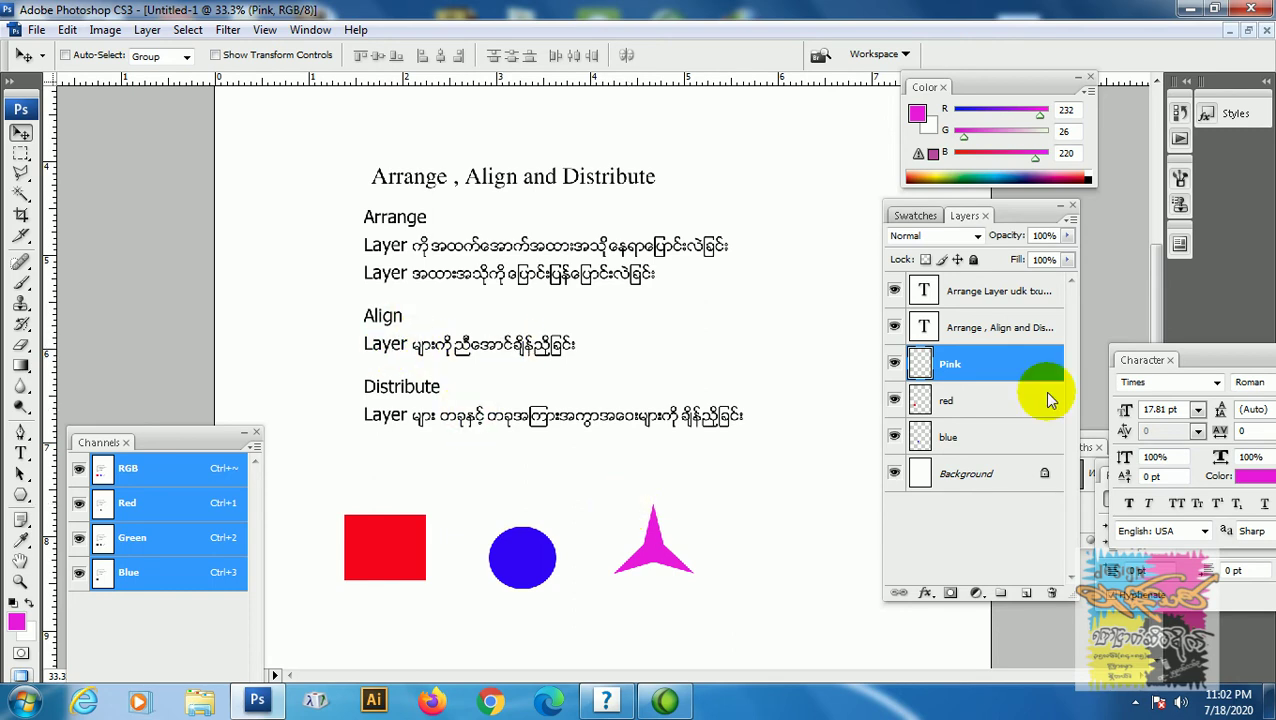
pyautogui.keyDown('shift'); pyautogui.click(993, 403); pyautogui.keyUp('shift')
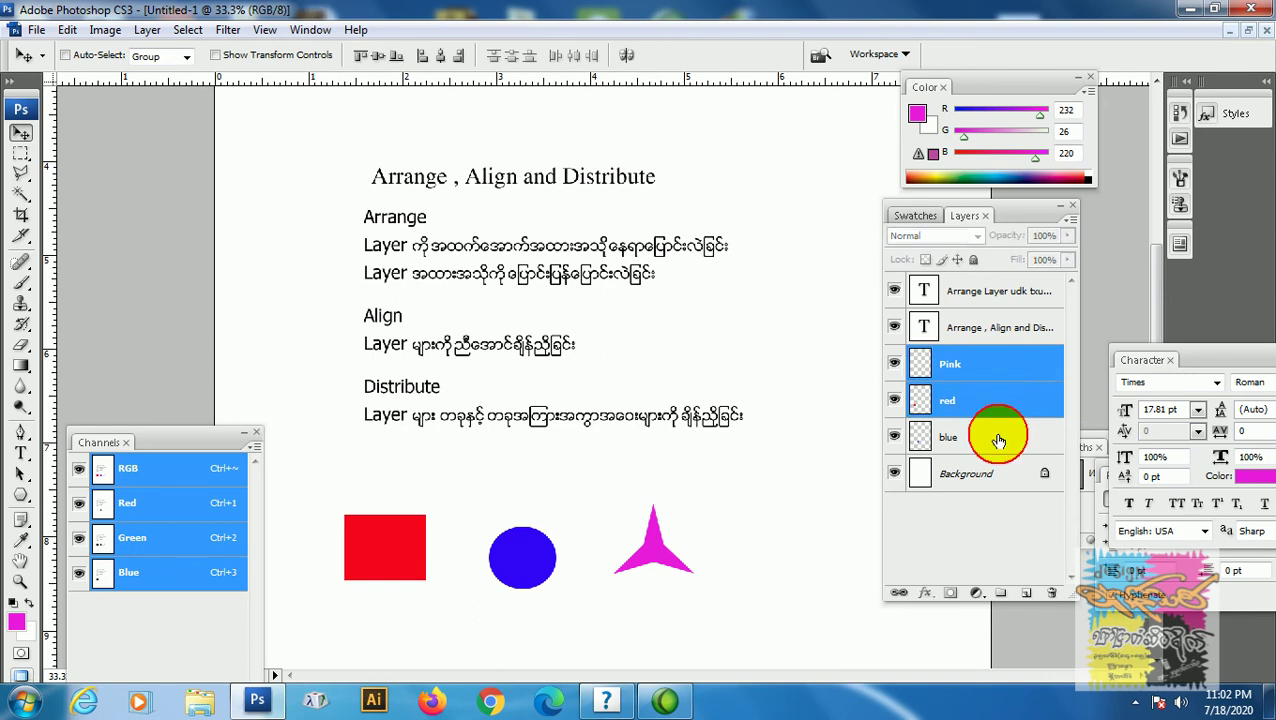
pyautogui.keyDown('shift'); pyautogui.click(998, 441); pyautogui.keyUp('shift')
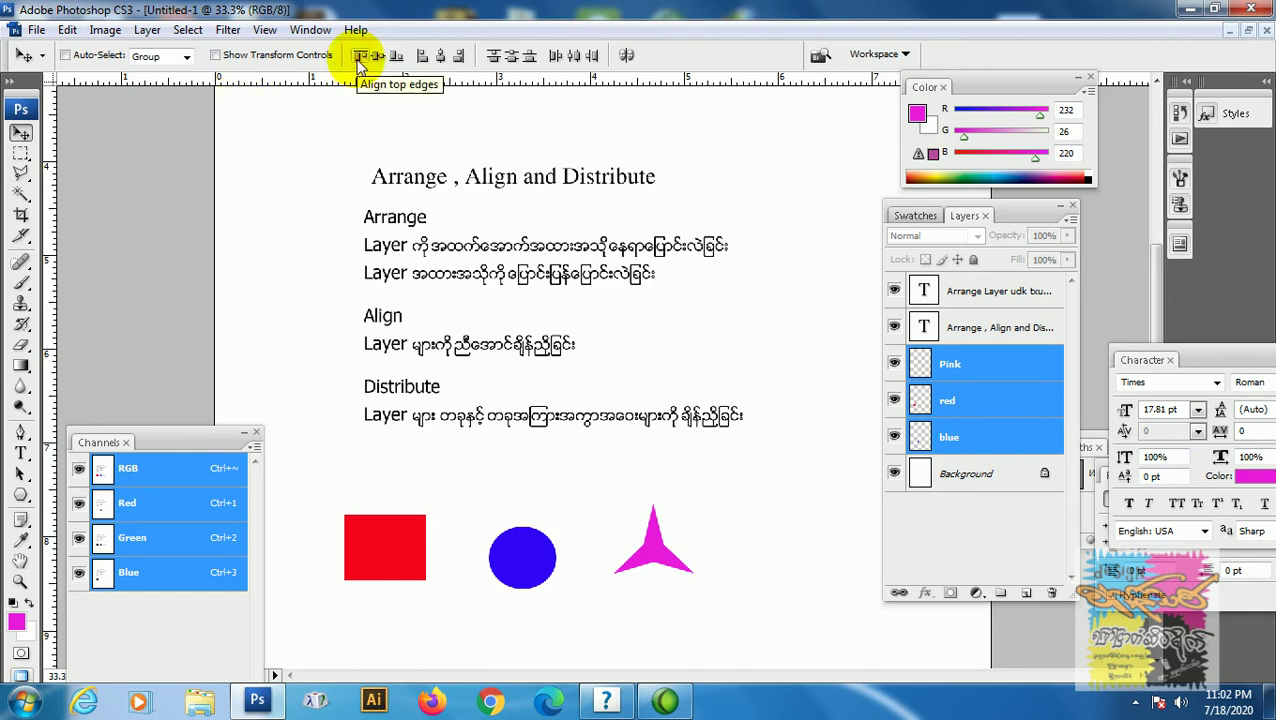
# Step: Align the three shapes' top edges, mark them with a horizontal guide, and zoom in with panels hidden
pyautogui.click(360, 57)
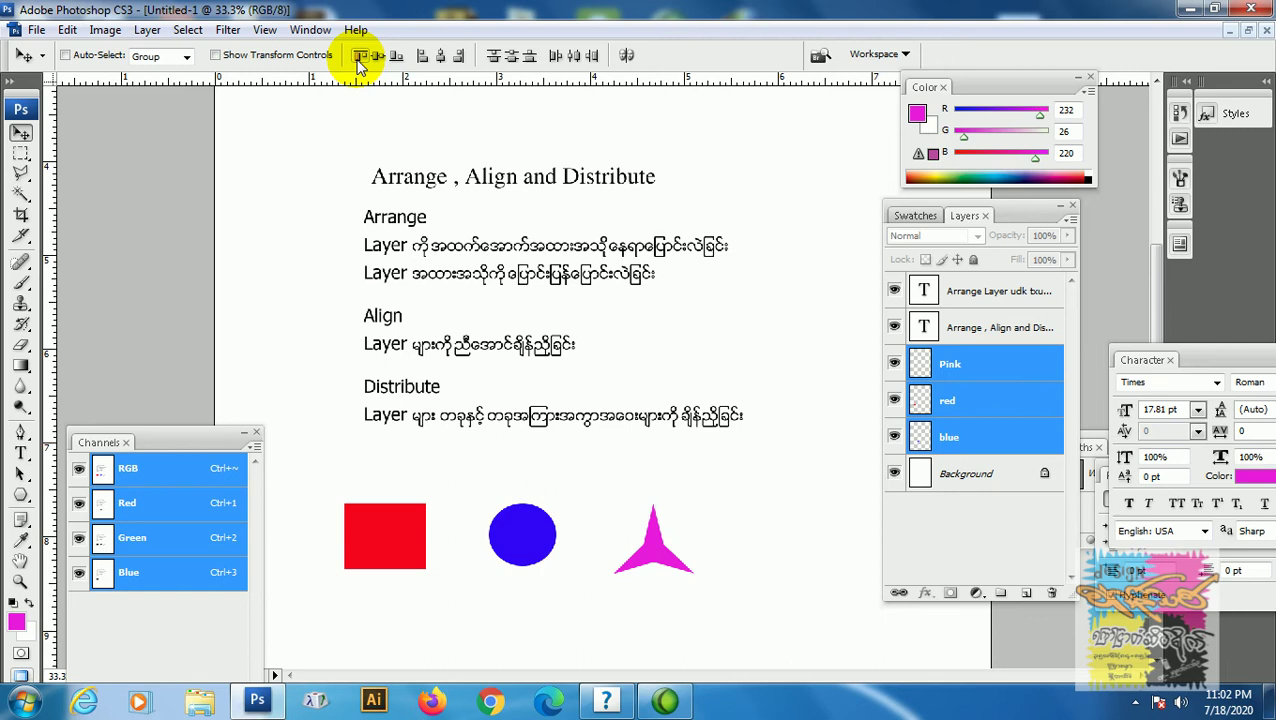
pyautogui.moveTo(553, 78)
pyautogui.mouseDown()
pyautogui.moveTo(619, 501)
pyautogui.moveTo(524, 519)
pyautogui.moveTo(645, 517)
pyautogui.mouseUp()
pyautogui.hotkey('ctrl', '+')
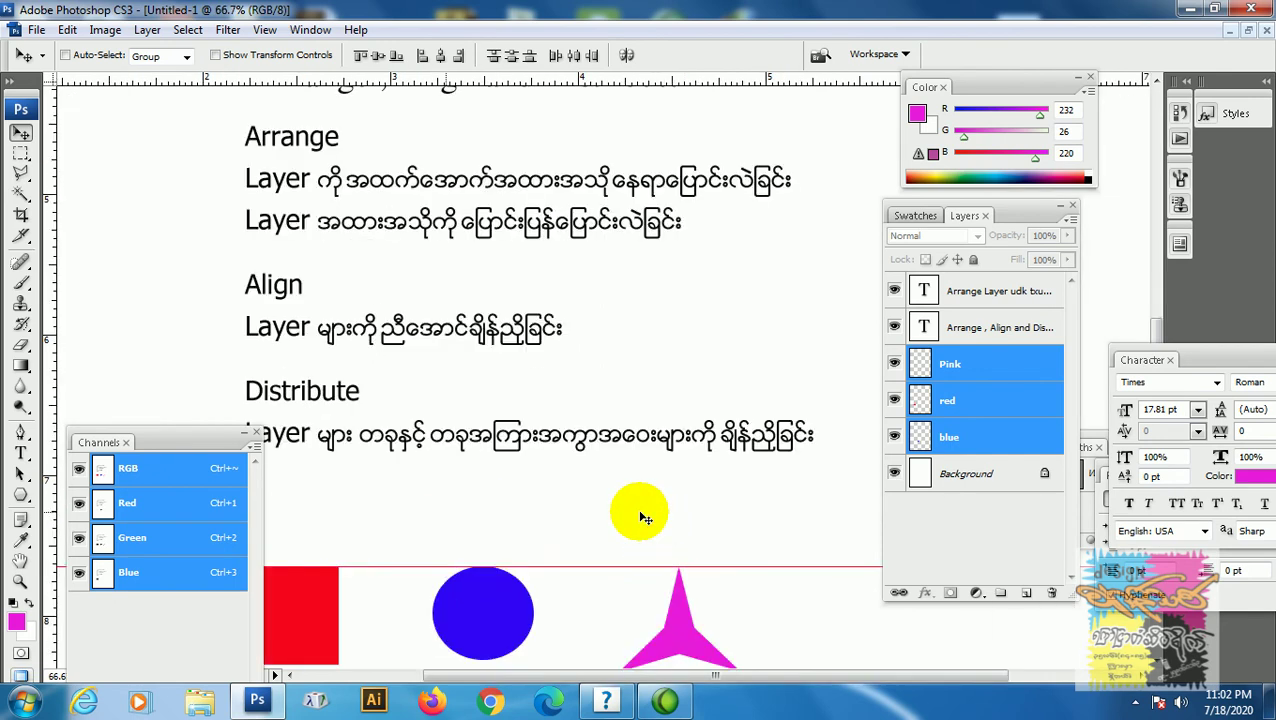
pyautogui.hotkey('ctrl', '+')
pyautogui.scroll(-5, 655, 382)
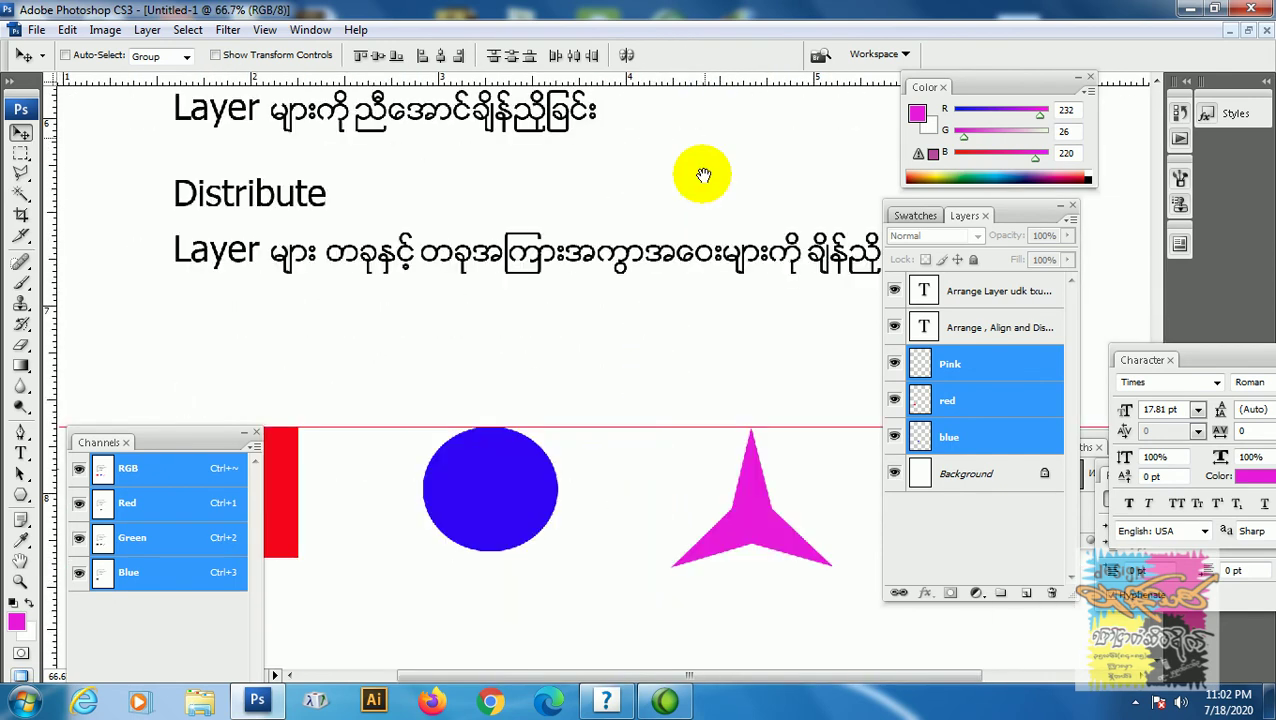
pyautogui.scroll(-4, 669, 288)
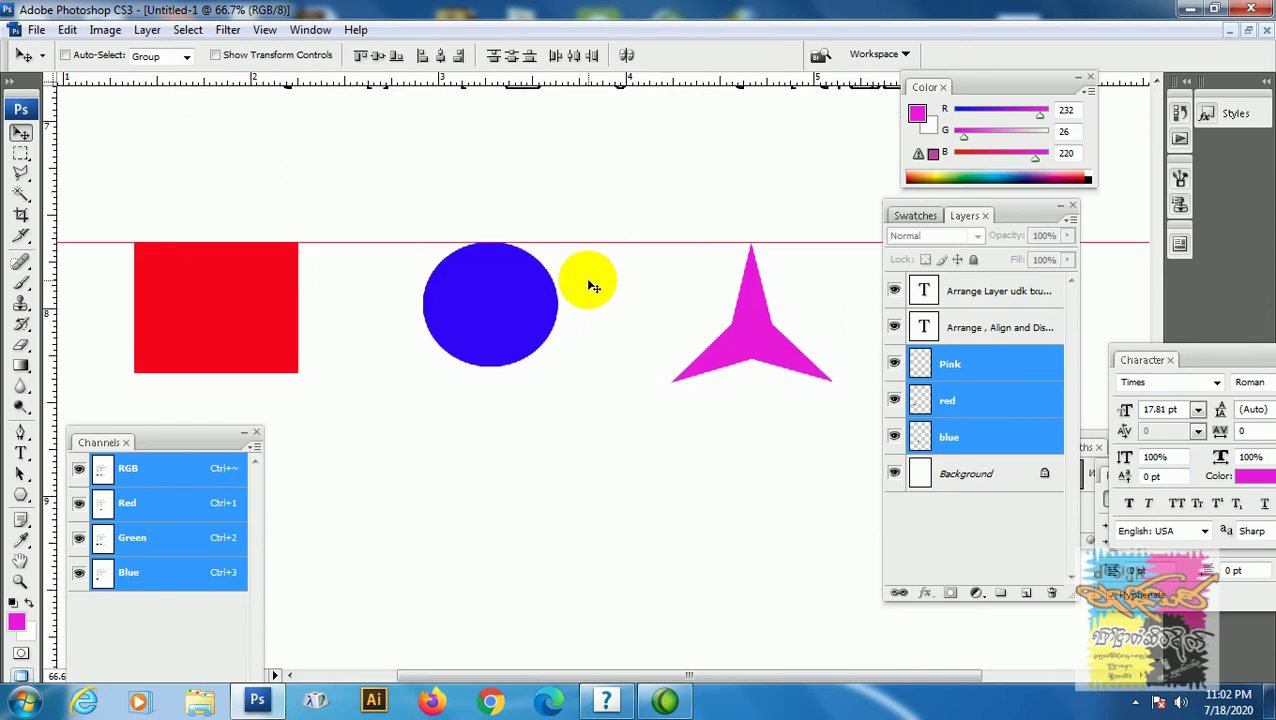
pyautogui.press('Tab')
pyautogui.hotkey('shift', 'Tab')
pyautogui.press('Tab')
pyautogui.hotkey('shift', 'Tab')
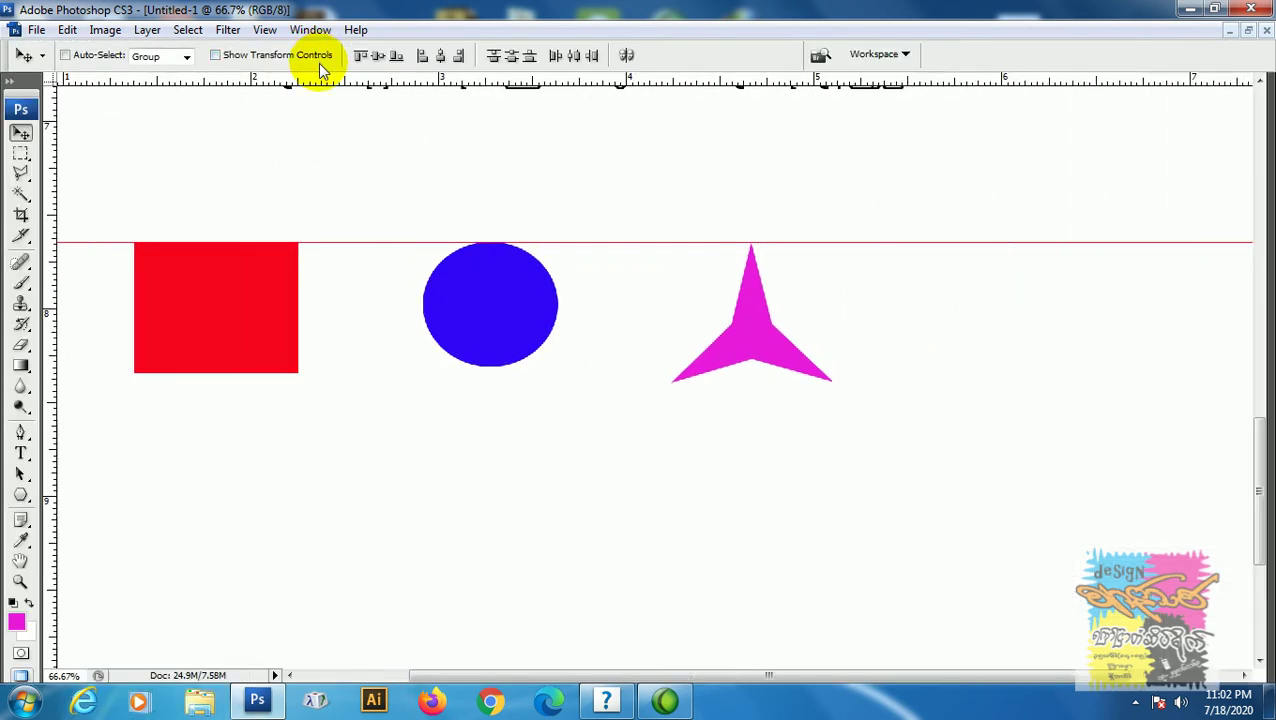
# Step: Align the shapes' vertical centres and move the guide through their middles
pyautogui.click(378, 58)
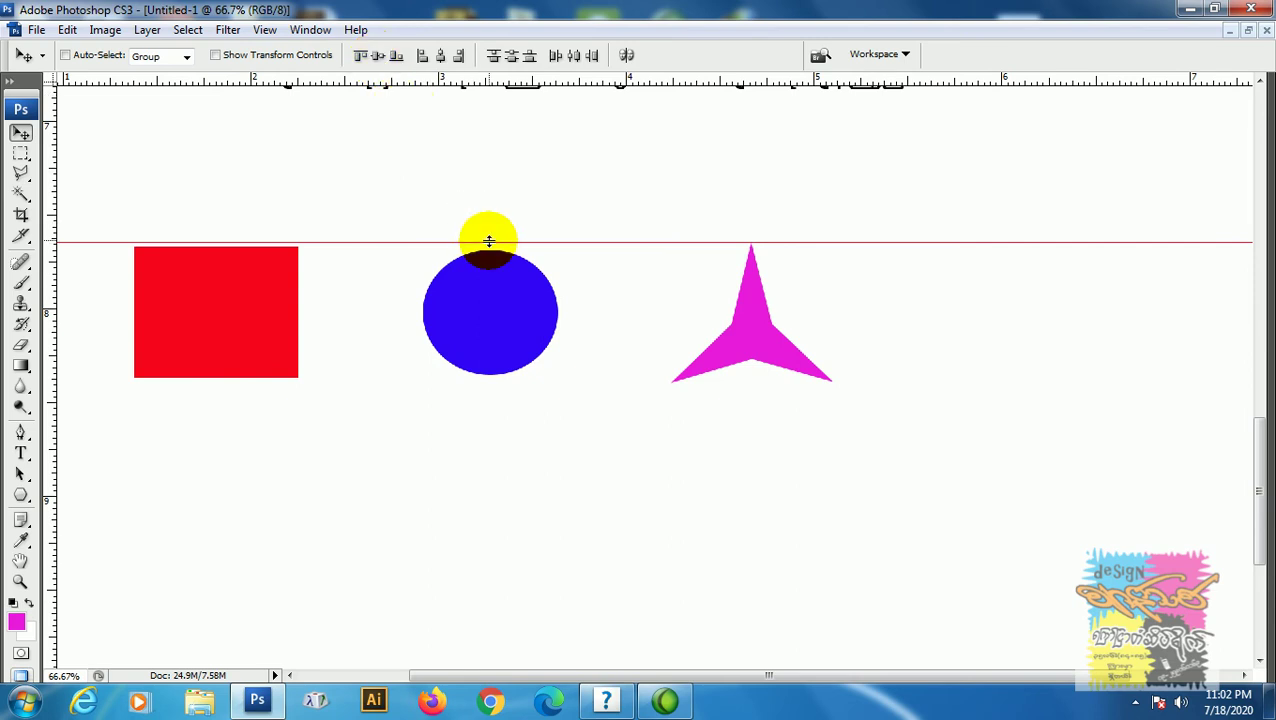
pyautogui.moveTo(489, 241); pyautogui.dragTo(503, 320)
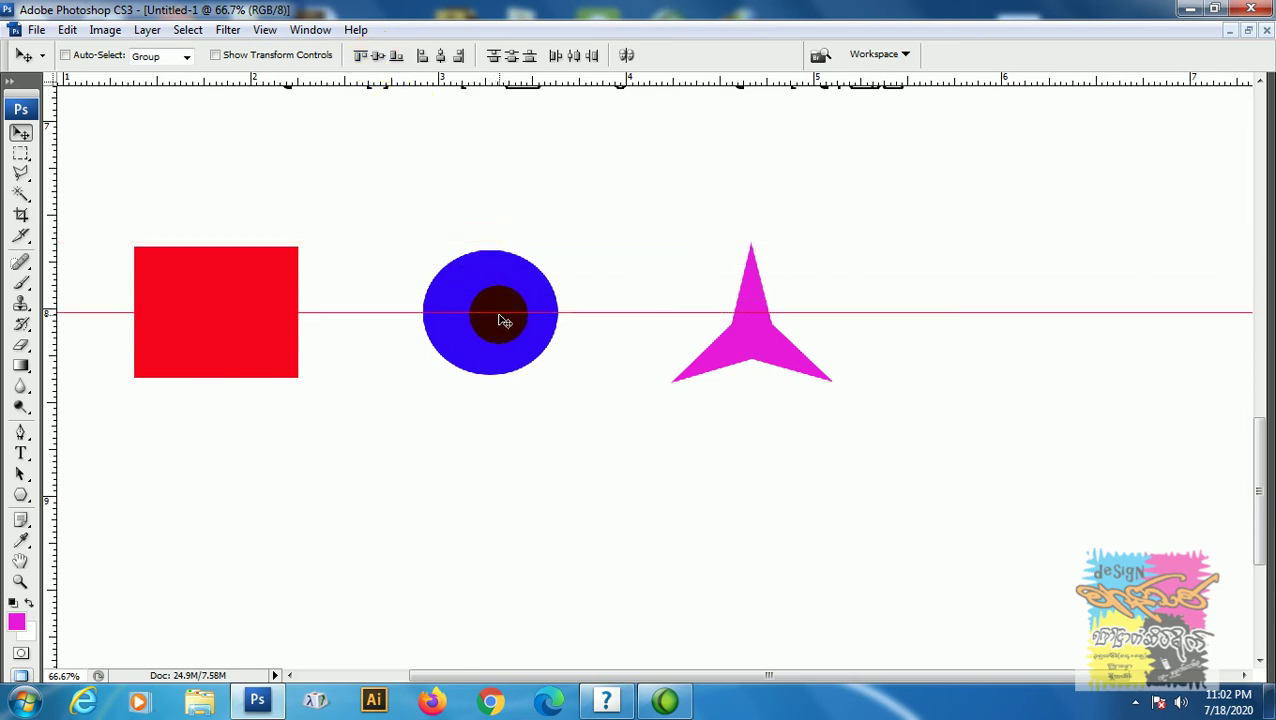
pyautogui.press('F7')
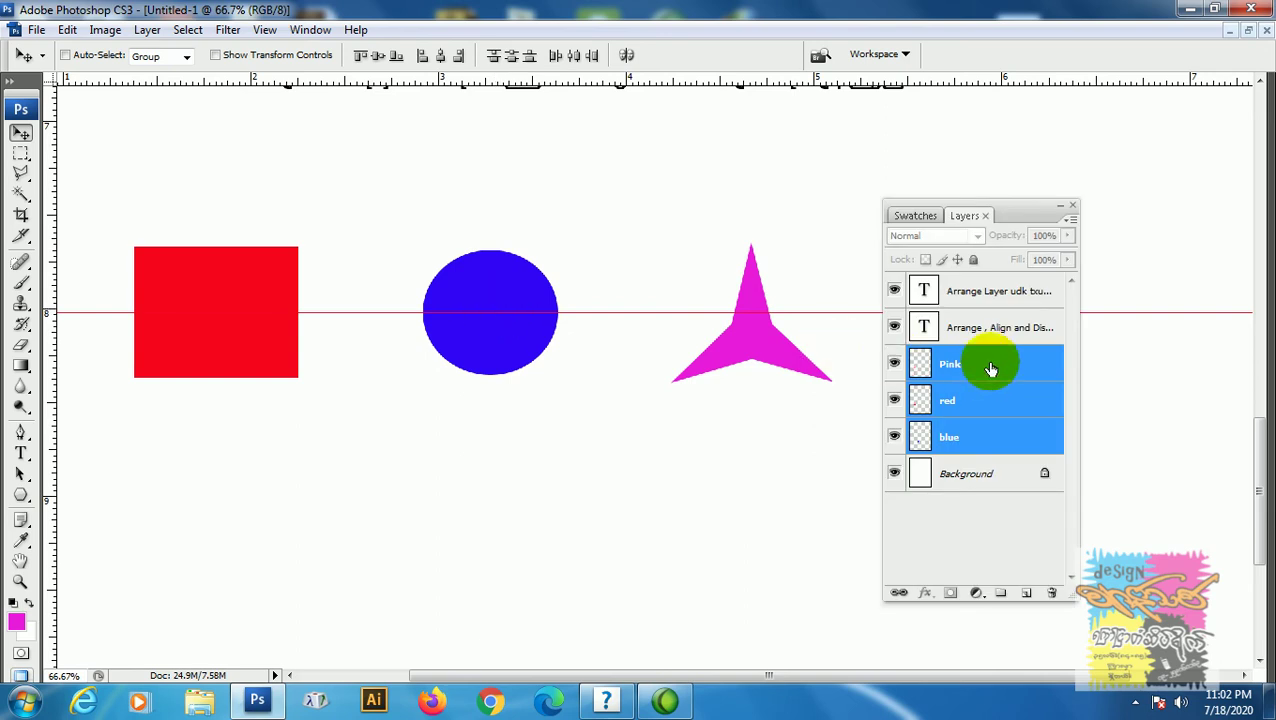
# Step: Check the centres of the Pink, red and blue layers with Free Transform bounding boxes
pyautogui.click(988, 367)
pyautogui.click(896, 364)
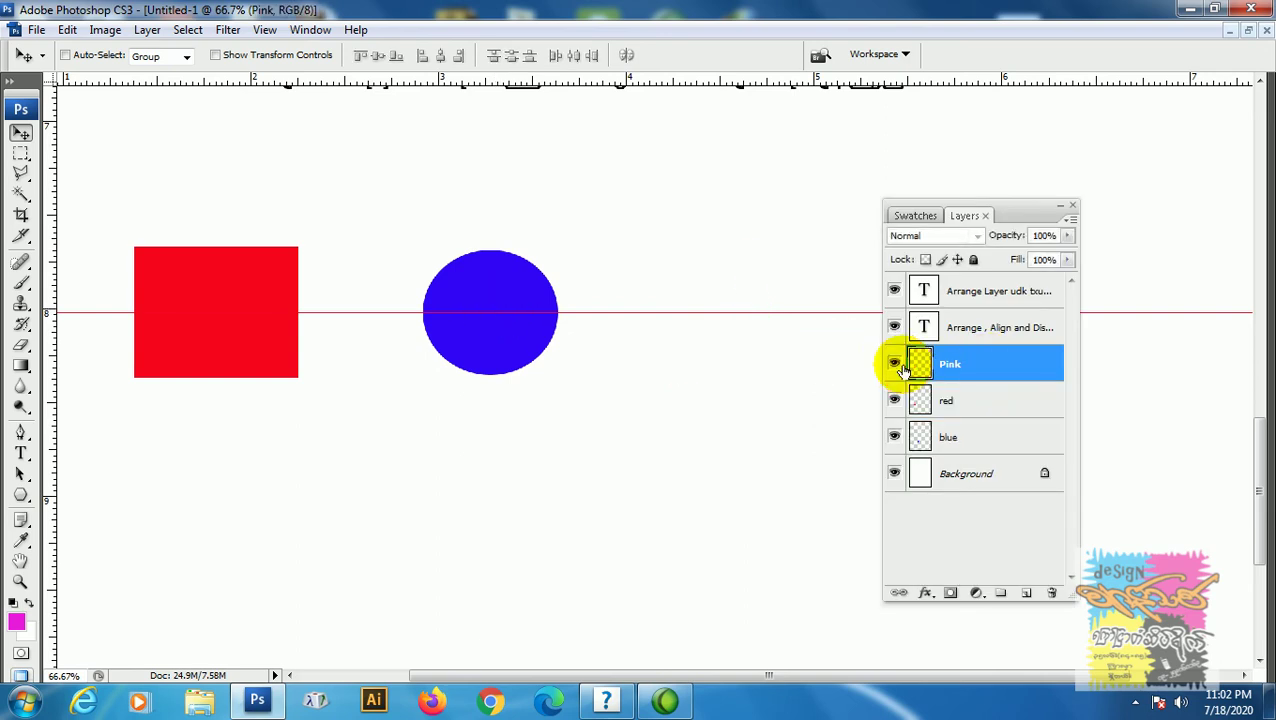
pyautogui.click(896, 364)
pyautogui.hotkey('ctrl', 't')
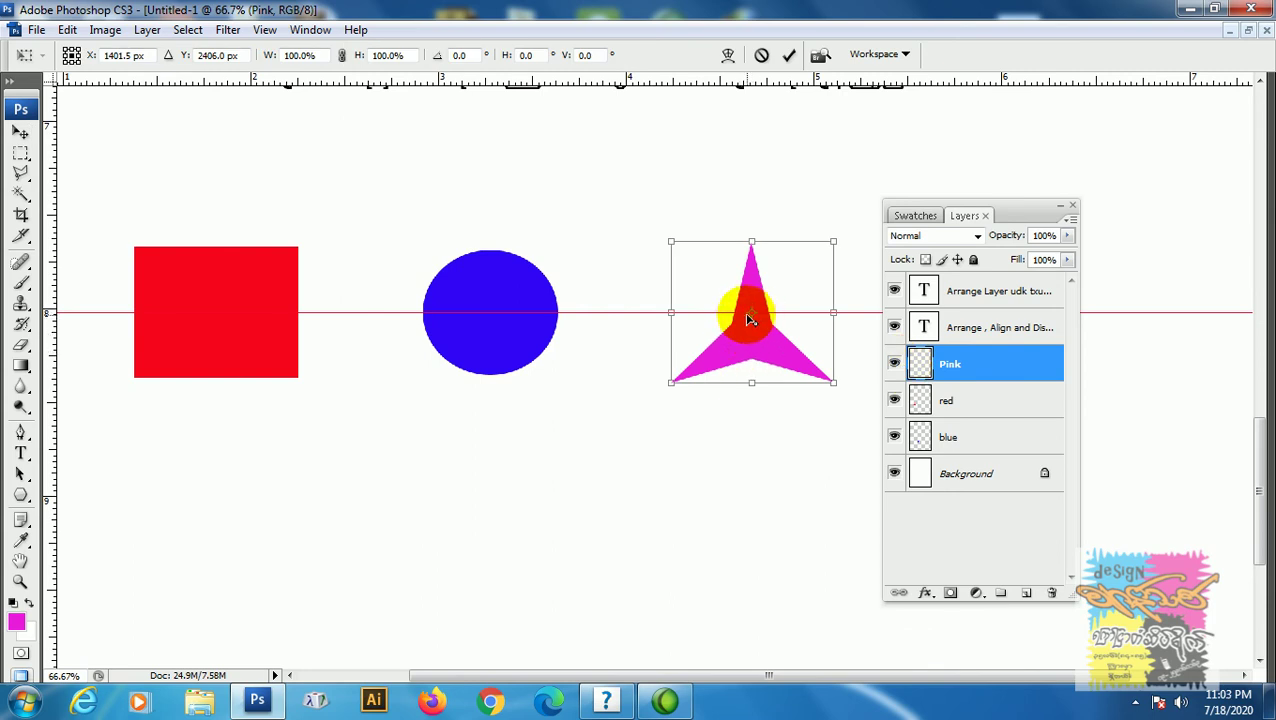
pyautogui.press('Return')
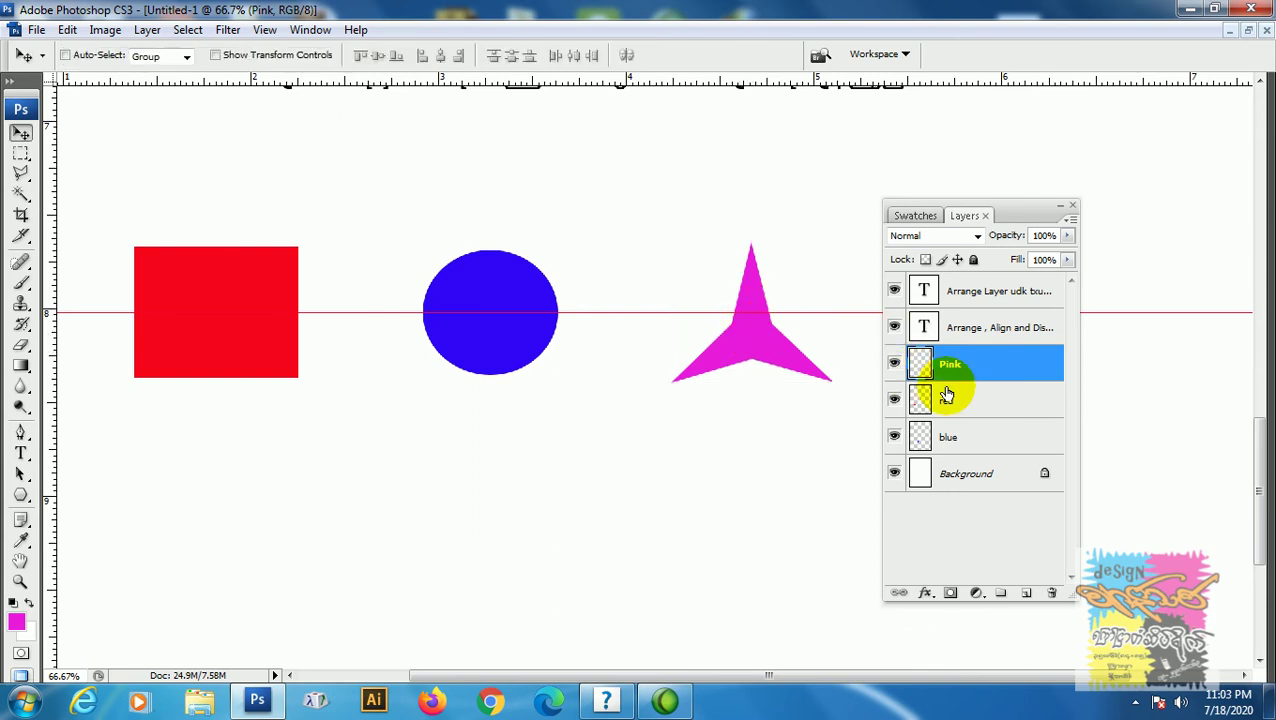
pyautogui.click(947, 398)
pyautogui.hotkey('ctrl', 't')
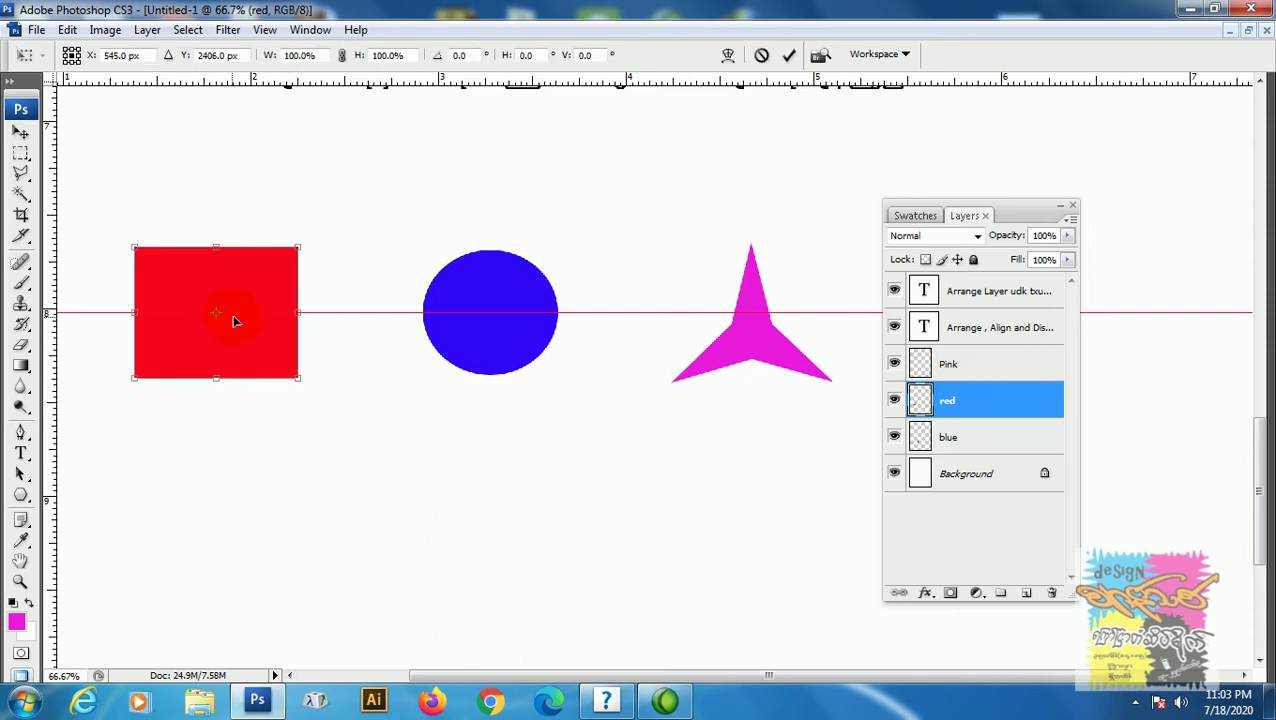
pyautogui.press('Return')
pyautogui.click(1015, 437)
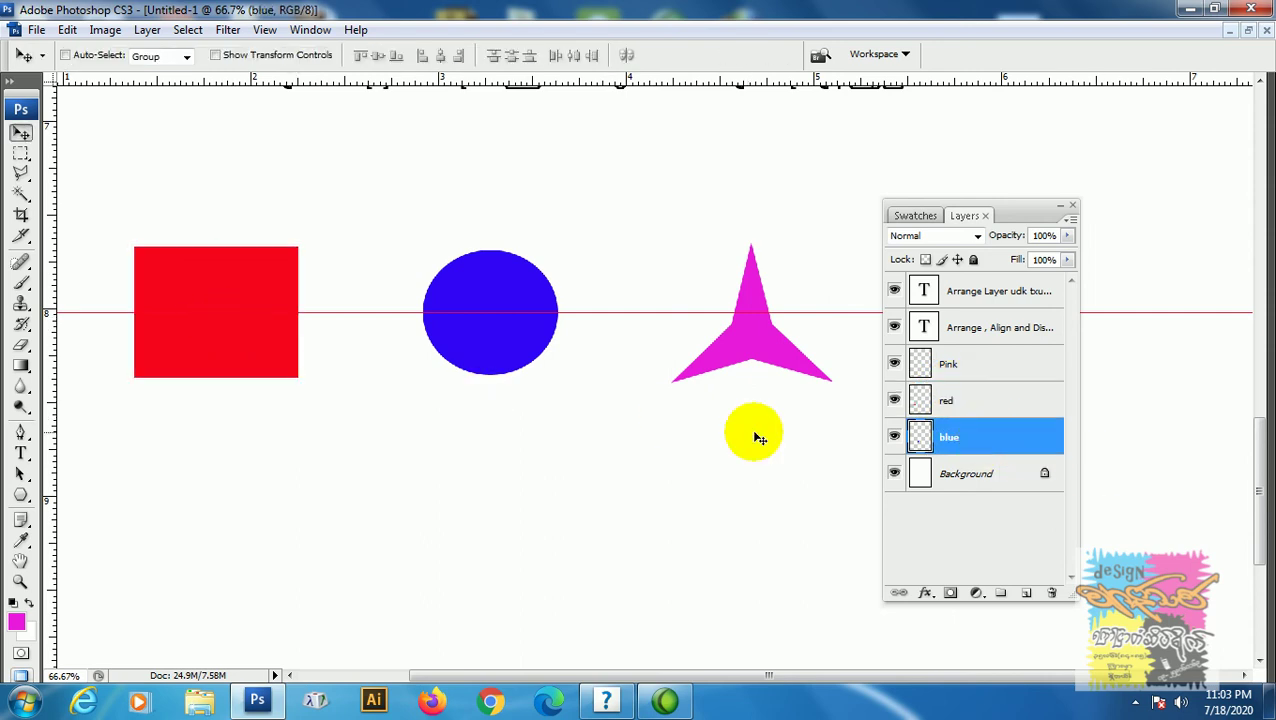
pyautogui.hotkey('ctrl', 't')
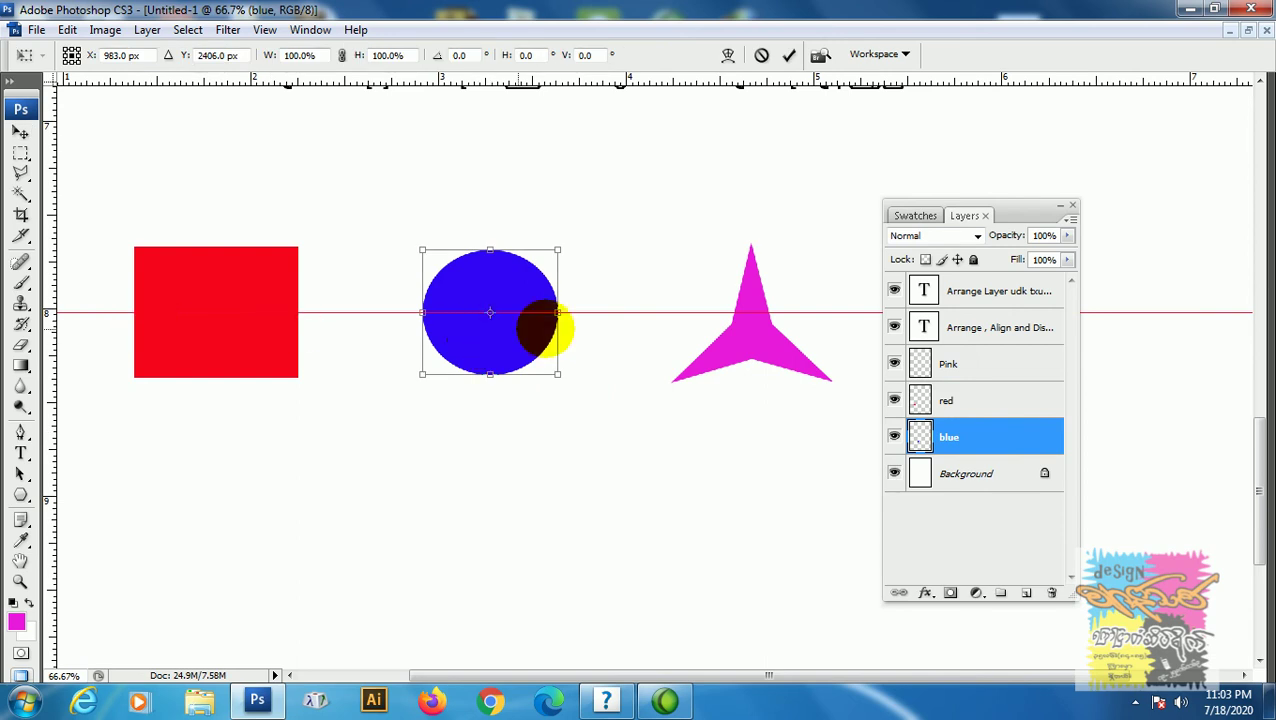
# Step: Select the Pink, red and blue layers and align their bottom edges
pyautogui.click(789, 55)
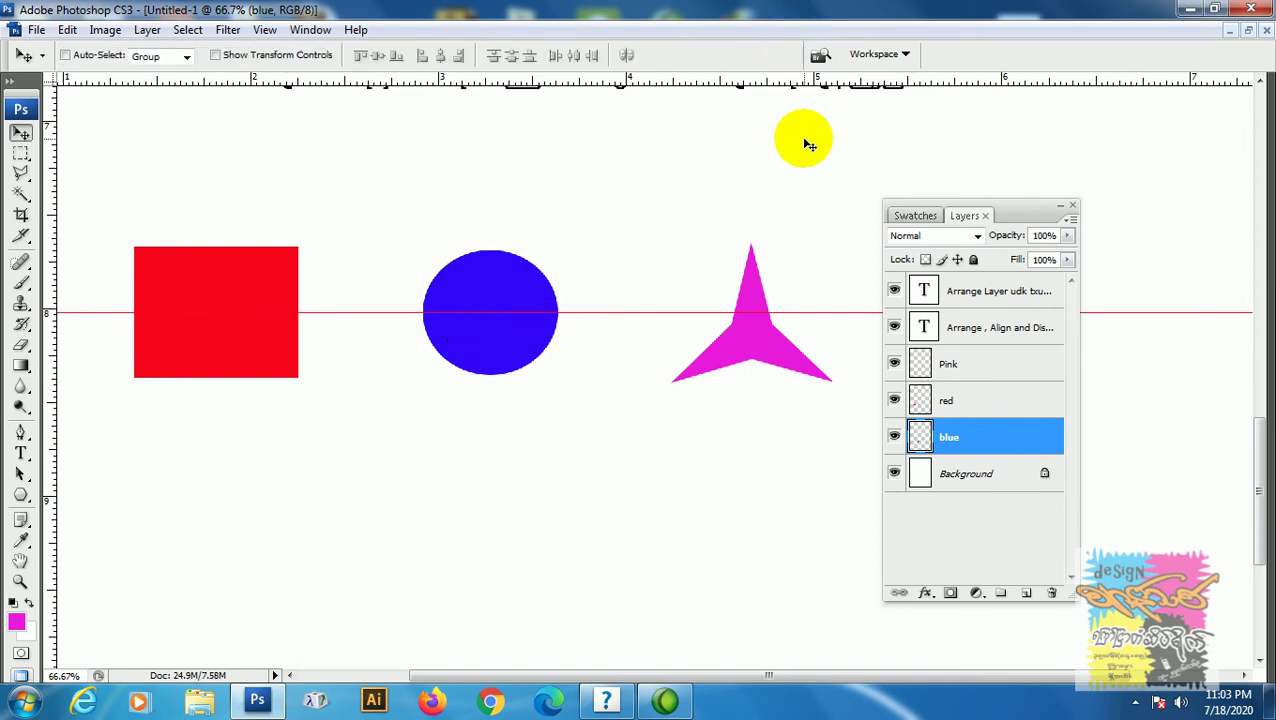
pyautogui.keyDown('shift'); pyautogui.click(985, 368); pyautogui.keyUp('shift')
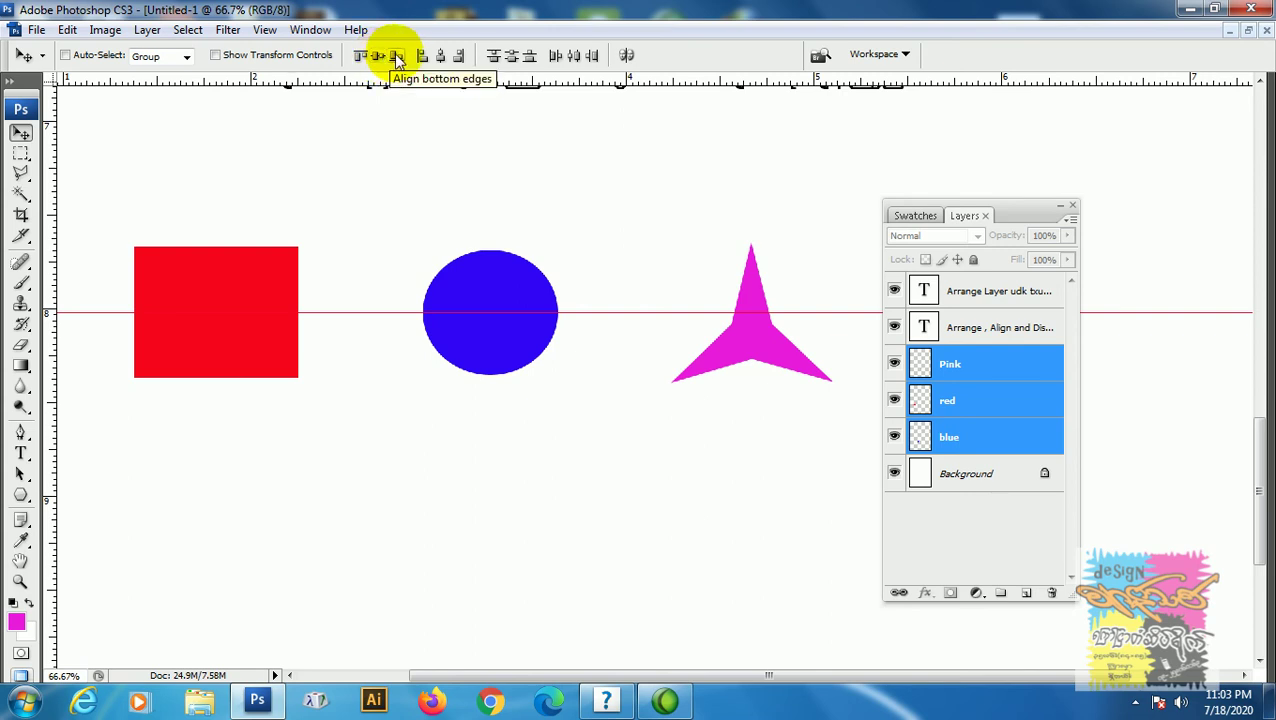
pyautogui.click(397, 57)
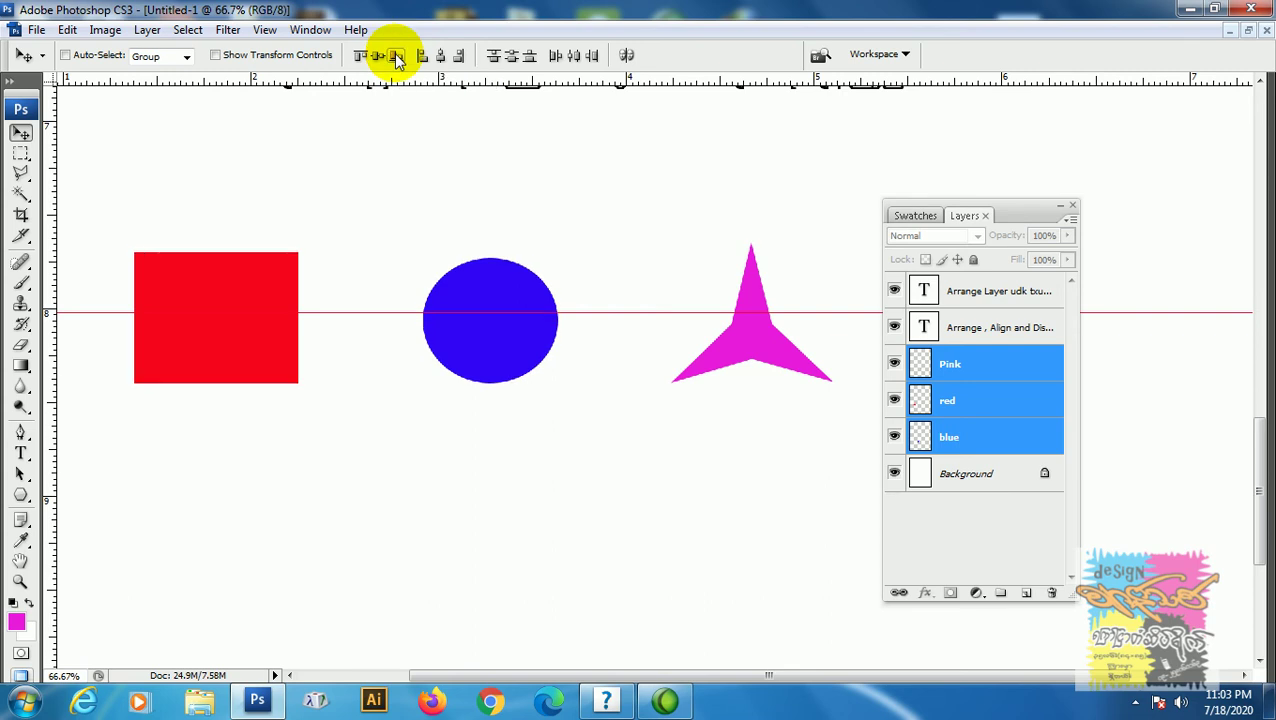
# Step: Drag the horizontal guide up, then down to rest on the shapes' shared bottom line
pyautogui.moveTo(580, 313); pyautogui.dragTo(585, 368)
pyautogui.moveTo(586, 381); pyautogui.dragTo(580, 256)
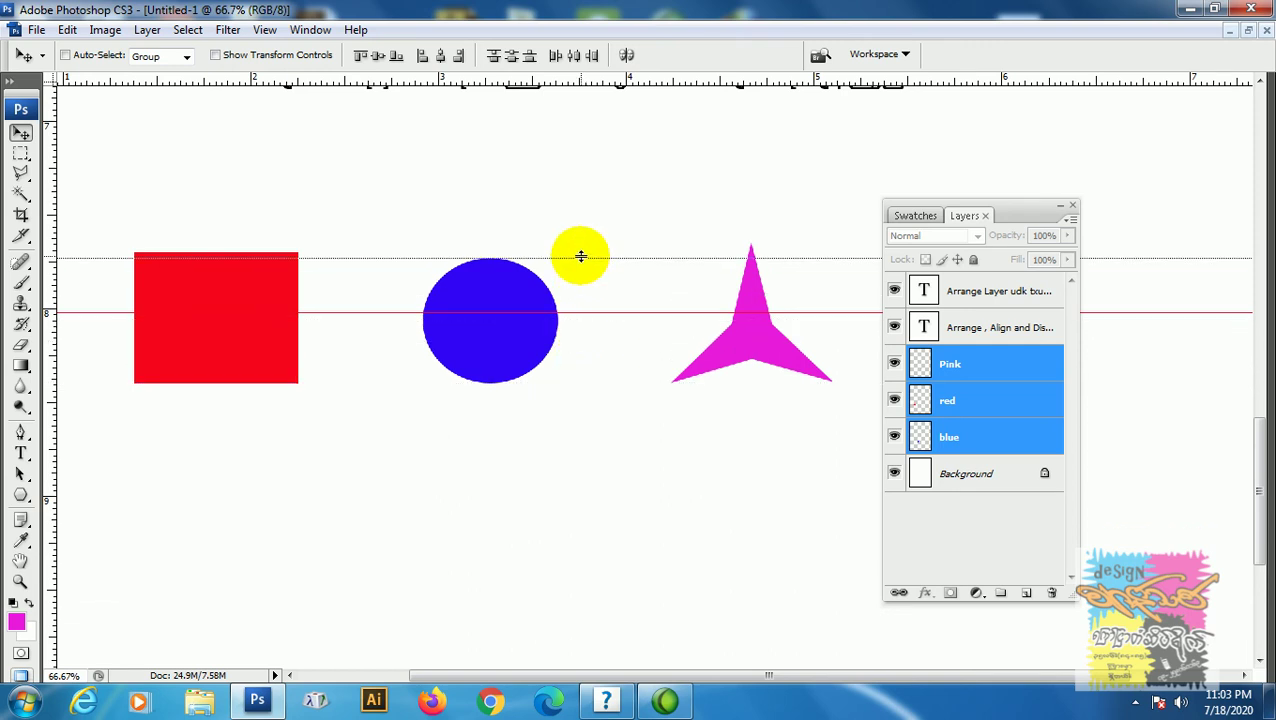
pyautogui.moveTo(580, 256); pyautogui.dragTo(589, 384)
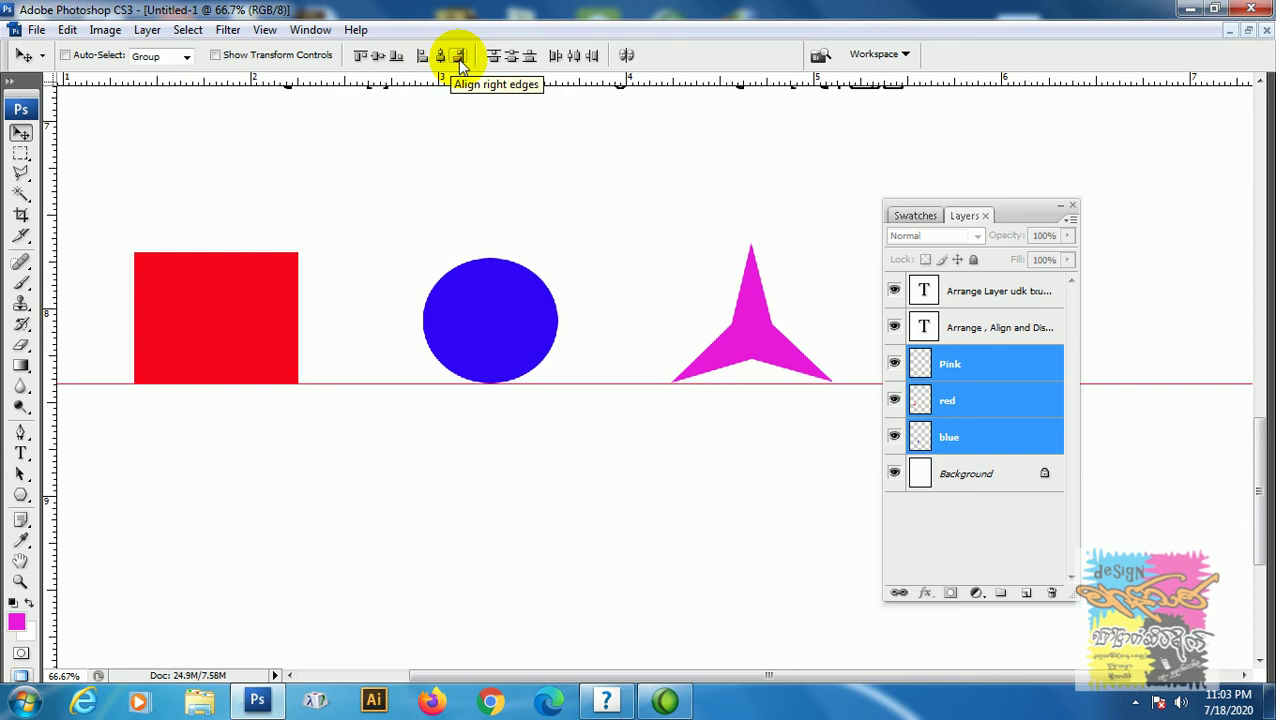
# Step: Move the blue circle below the red square and scale it smaller
pyautogui.hotkey('ctrl', '-')
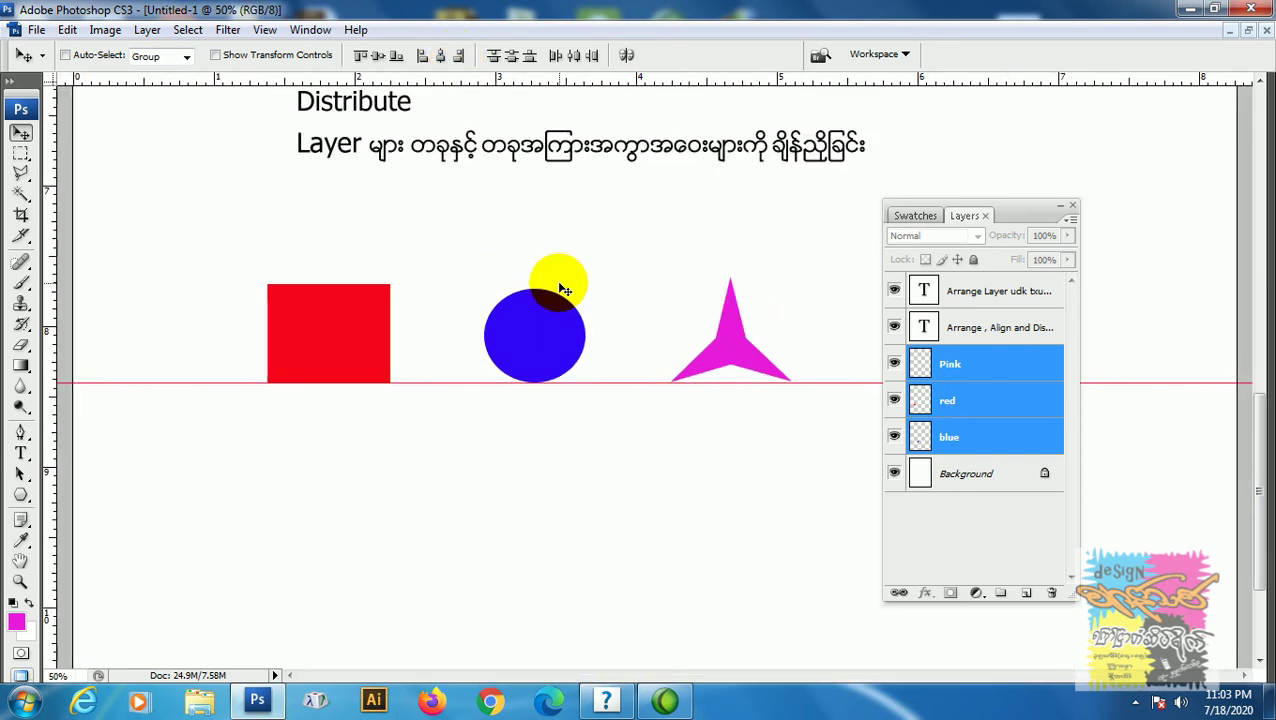
pyautogui.hotkey('ctrl', '-')
pyautogui.moveTo(565, 290)
pyautogui.mouseDown()
pyautogui.moveTo(578, 354)
pyautogui.moveTo(685, 445)
pyautogui.mouseUp()
pyautogui.click(950, 400)
pyautogui.moveTo(581, 350)
pyautogui.mouseDown()
pyautogui.moveTo(519, 436)
pyautogui.moveTo(464, 442)
pyautogui.moveTo(479, 423)
pyautogui.mouseUp()
pyautogui.hotkey('ctrl', 't')
pyautogui.press('Return')
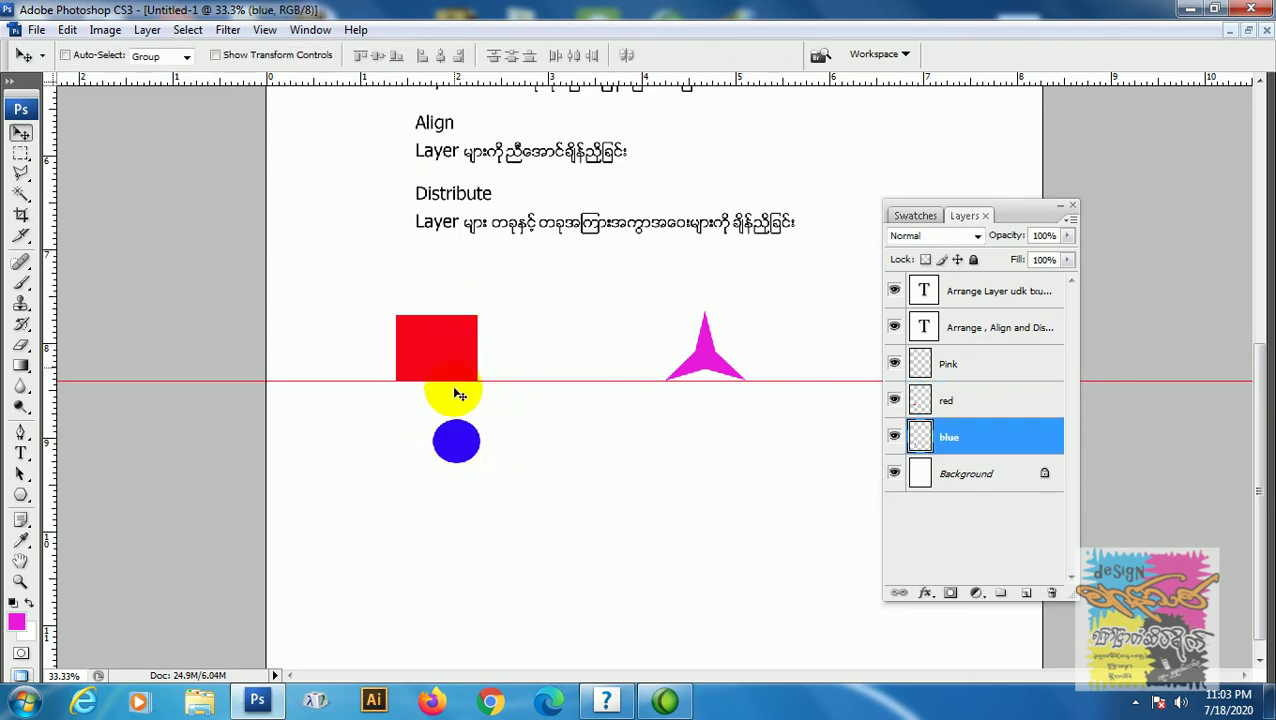
# Step: Move the pink star below the blue circle and scale it smaller
pyautogui.keyDown('ctrl'); pyautogui.click(729, 358); pyautogui.keyUp('ctrl')
pyautogui.moveTo(729, 358)
pyautogui.mouseDown()
pyautogui.moveTo(483, 508)
pyautogui.moveTo(477, 490)
pyautogui.mouseUp()
pyautogui.hotkey('ctrl', 't')
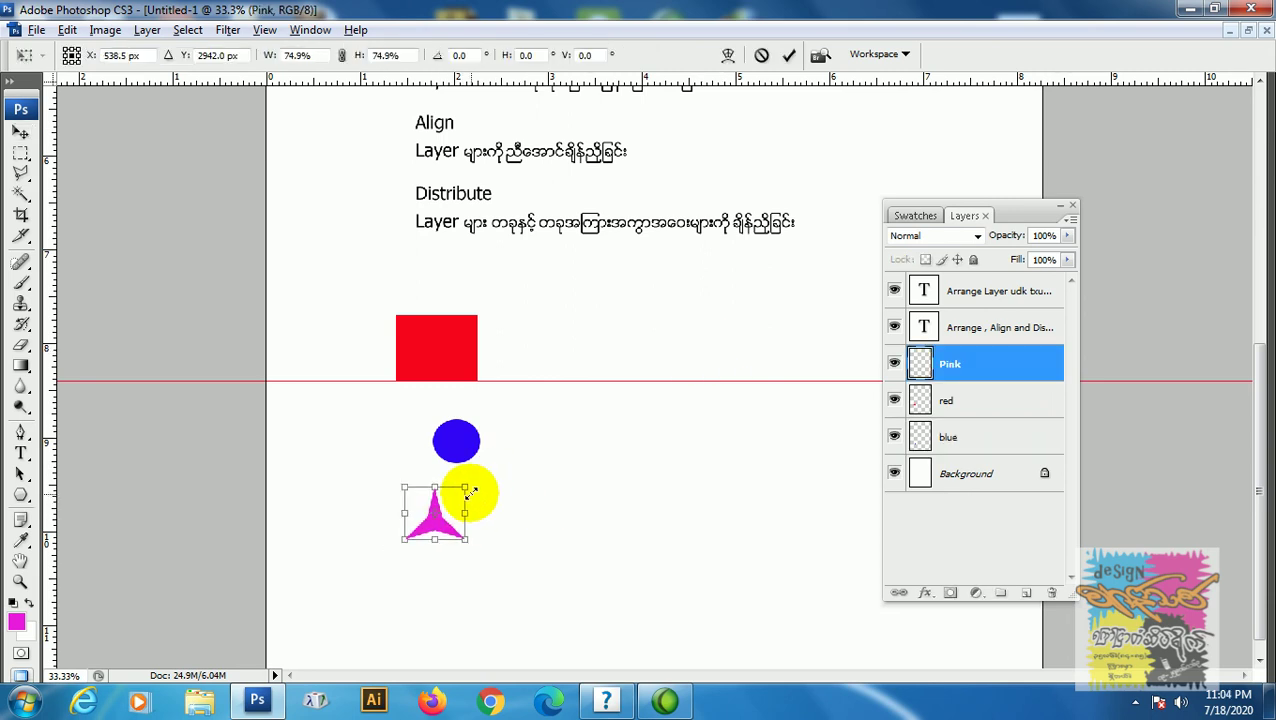
pyautogui.press('Return')
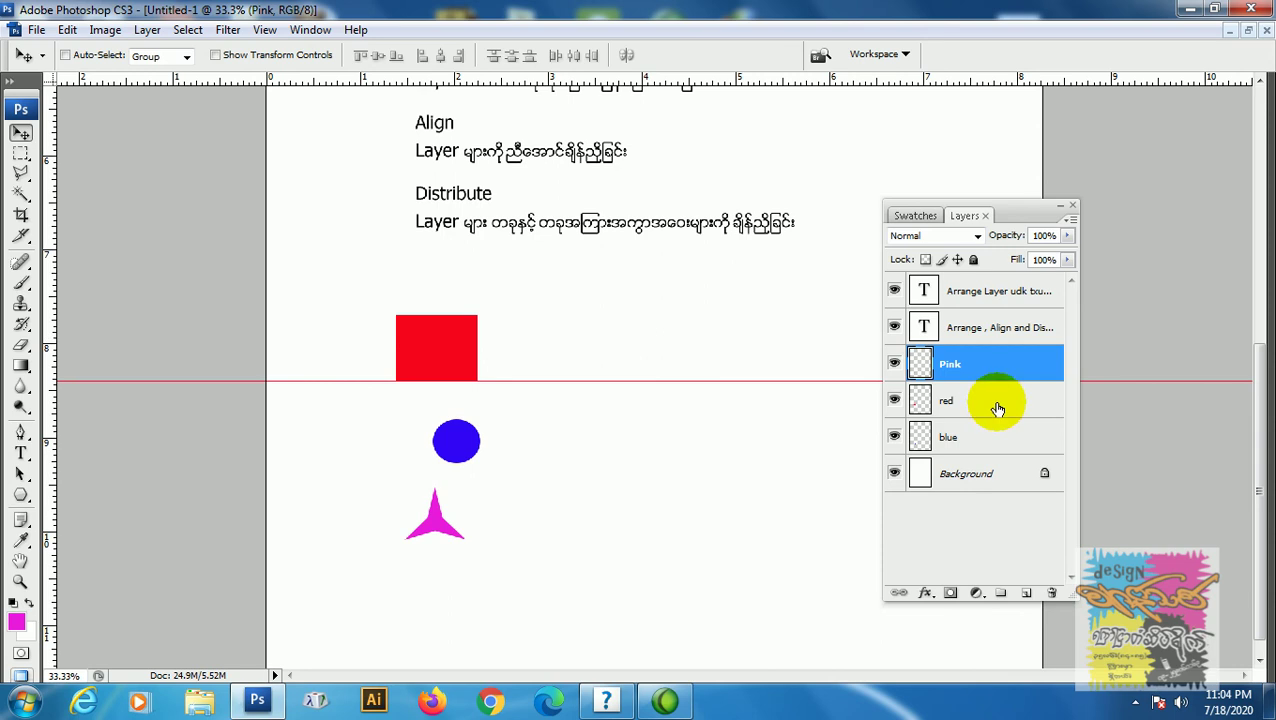
# Step: Add the red square and blue circle layers to the Pink star selection
pyautogui.keyDown('shift'); pyautogui.click(990, 398); pyautogui.keyUp('shift')
pyautogui.keyDown('shift'); pyautogui.click(986, 436); pyautogui.keyUp('shift')
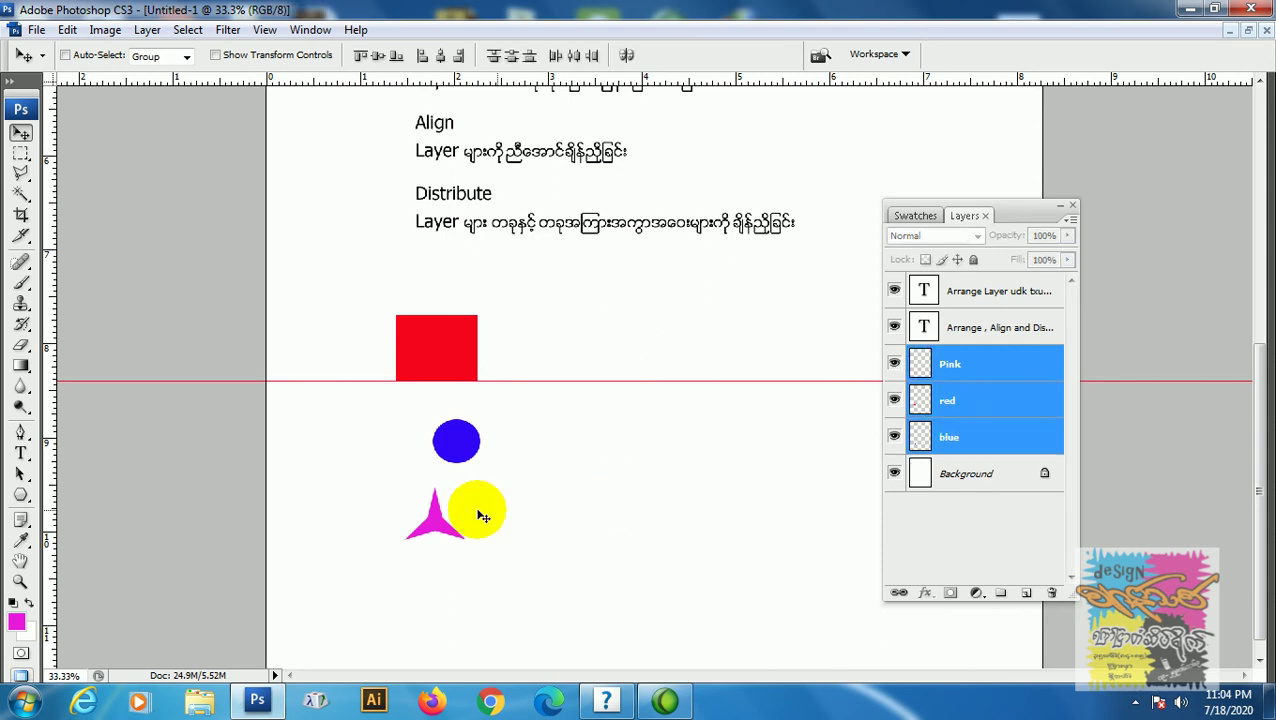
pyautogui.moveTo(453, 437); pyautogui.dragTo(545, 437)
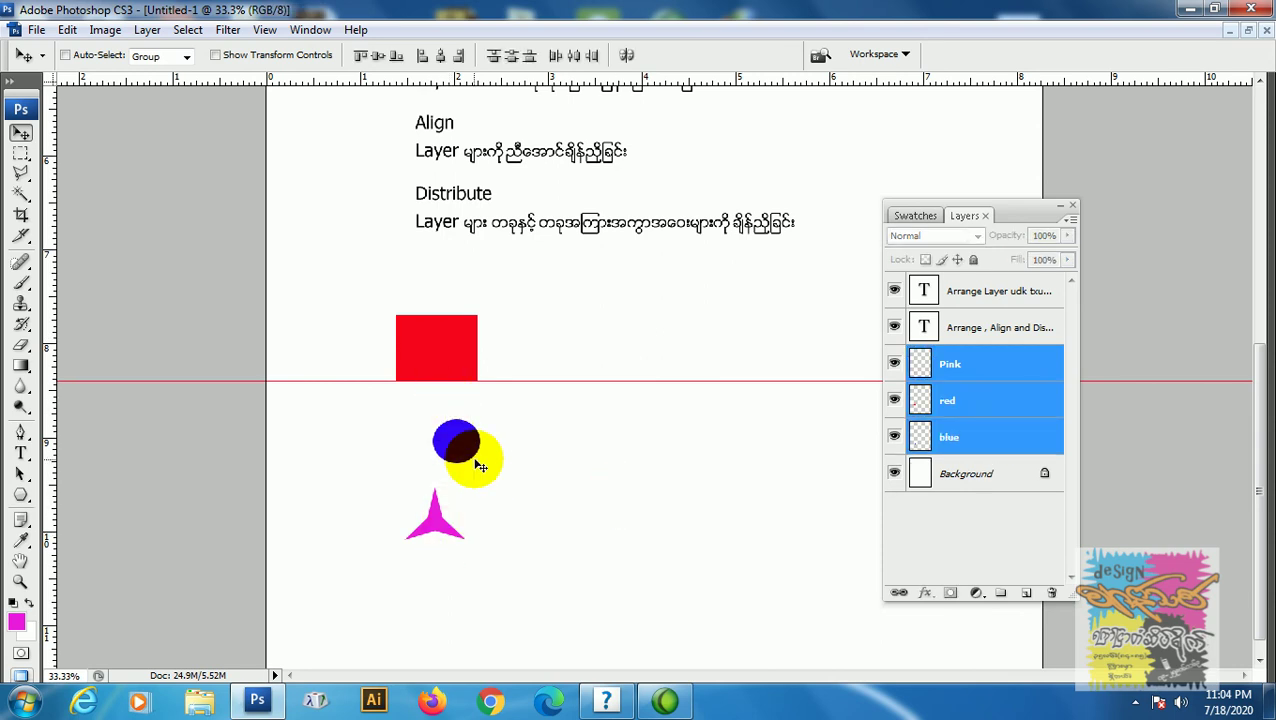
pyautogui.hotkey('ctrl', '+')
pyautogui.scroll(-2, 490, 464)
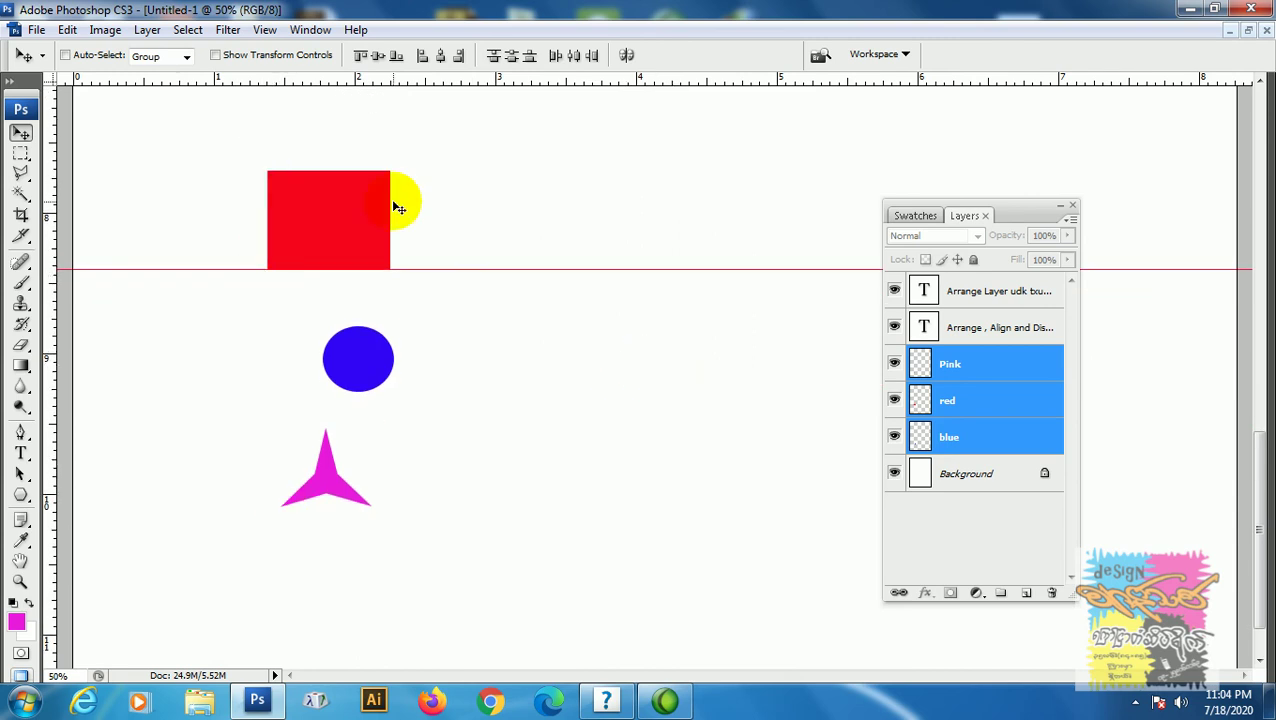
# Step: Try left-edge alignment with a guide at the left edges, then horizontal-centre alignment
pyautogui.click(422, 57)
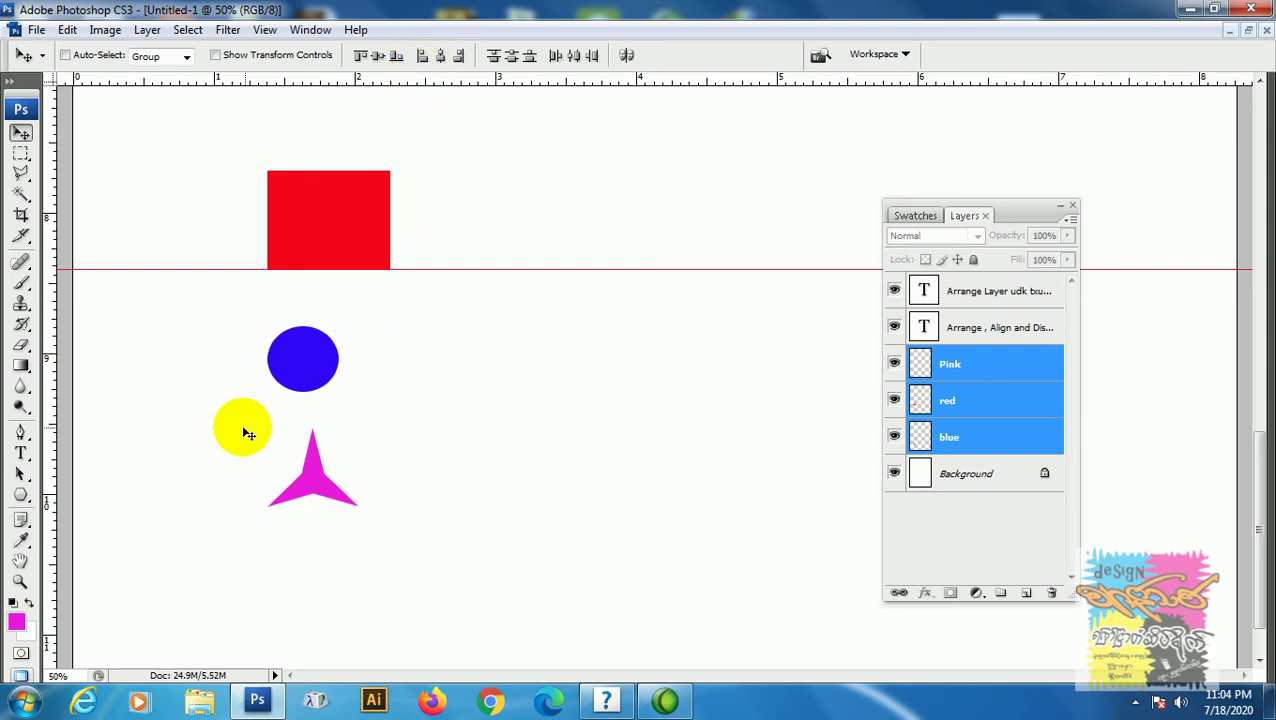
pyautogui.moveTo(50, 484); pyautogui.dragTo(264, 478)
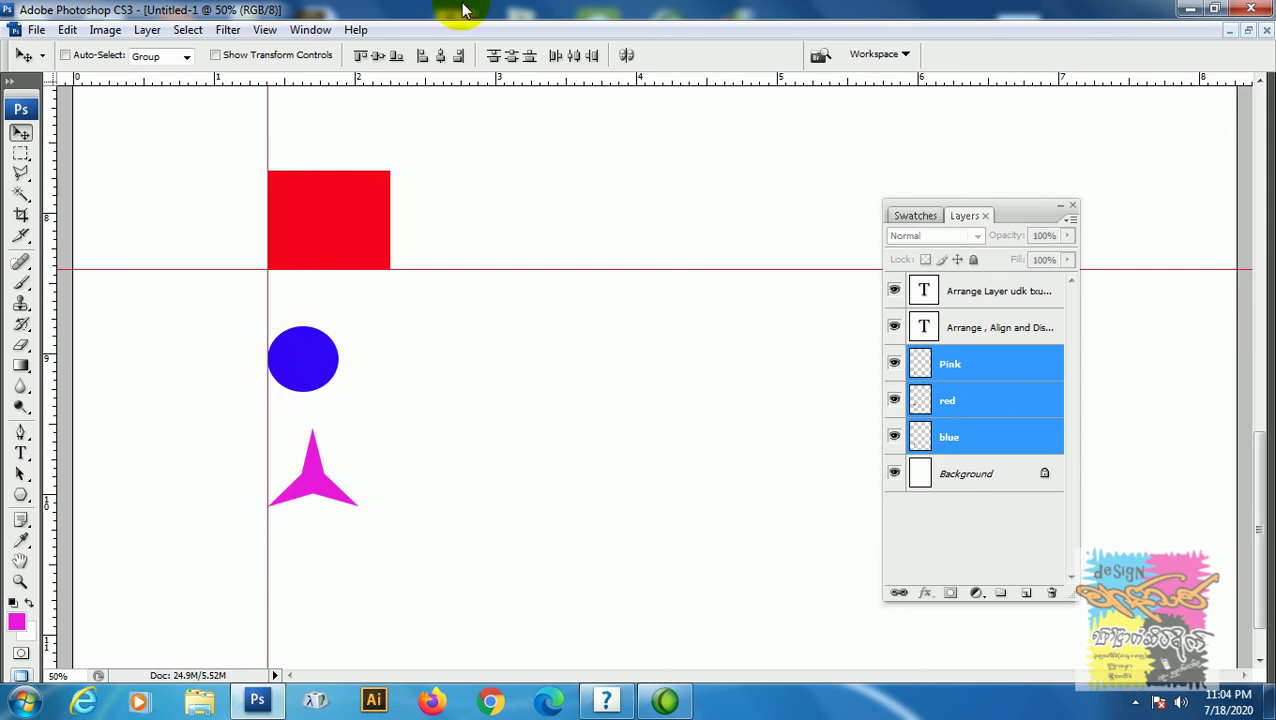
pyautogui.click(441, 57)
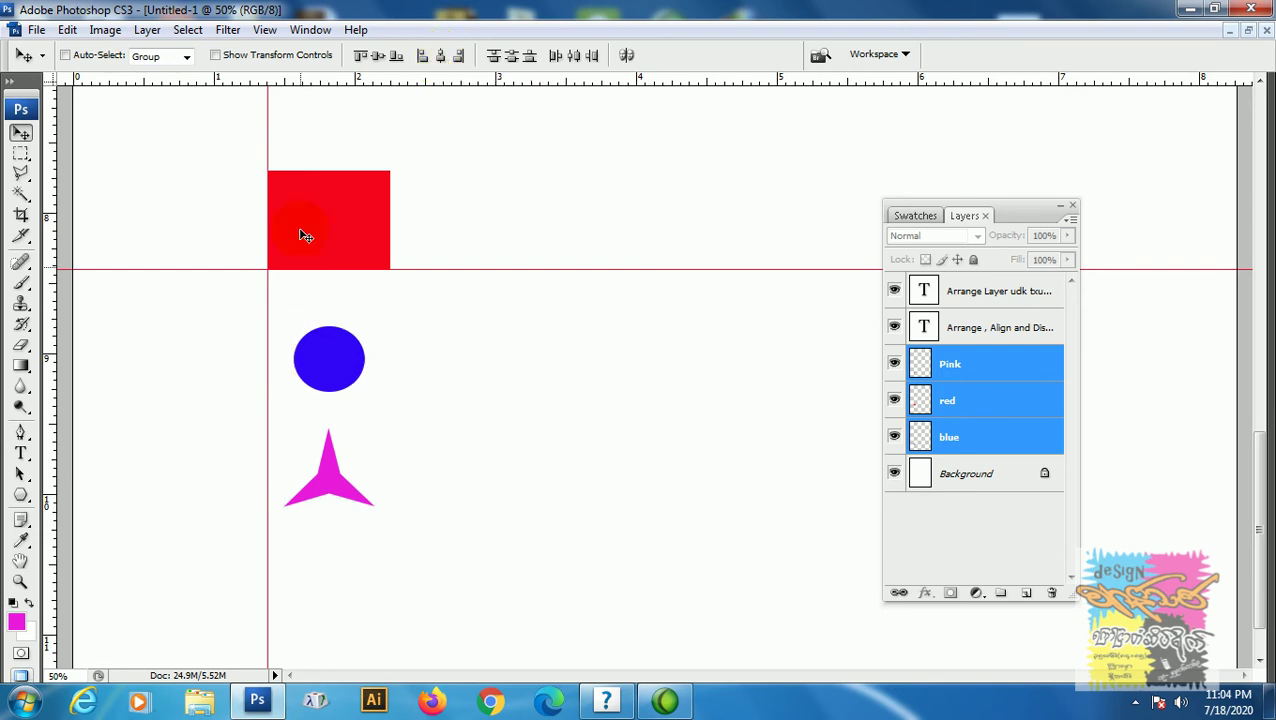
pyautogui.moveTo(268, 378); pyautogui.dragTo(331, 165)
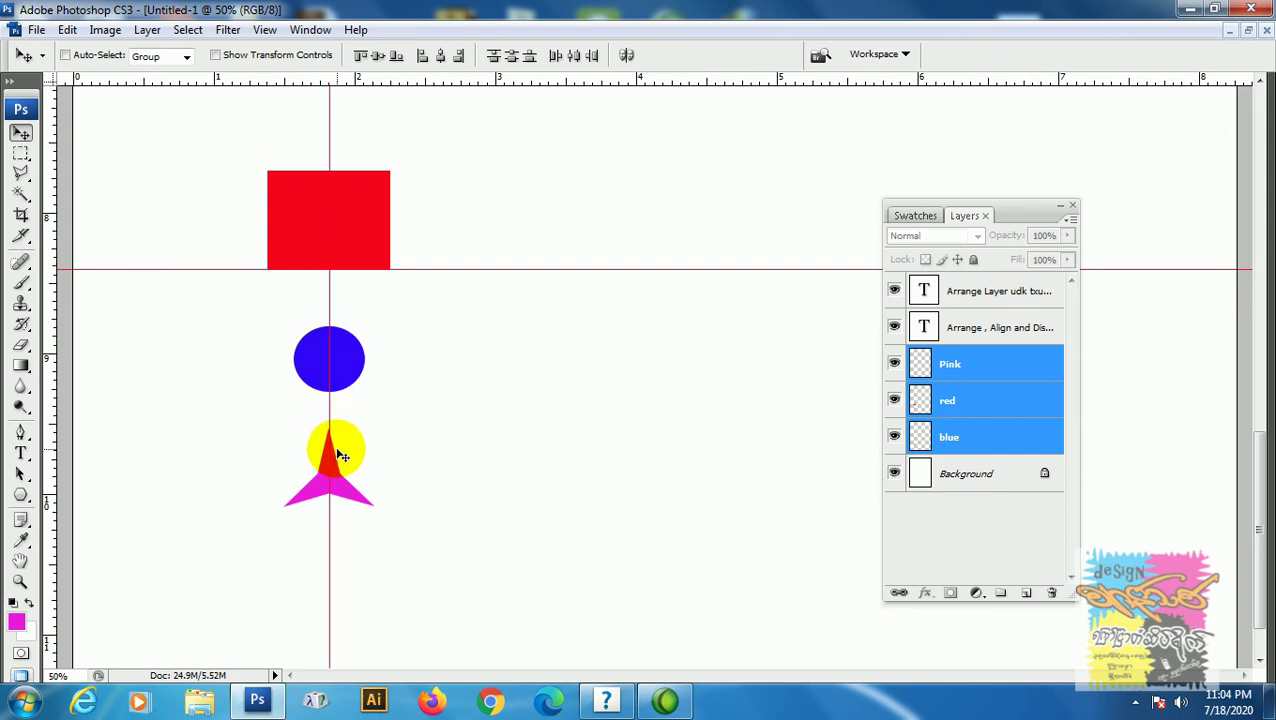
# Step: Align the shapes' right edges and mark them with a vertical guide
pyautogui.click(460, 56)
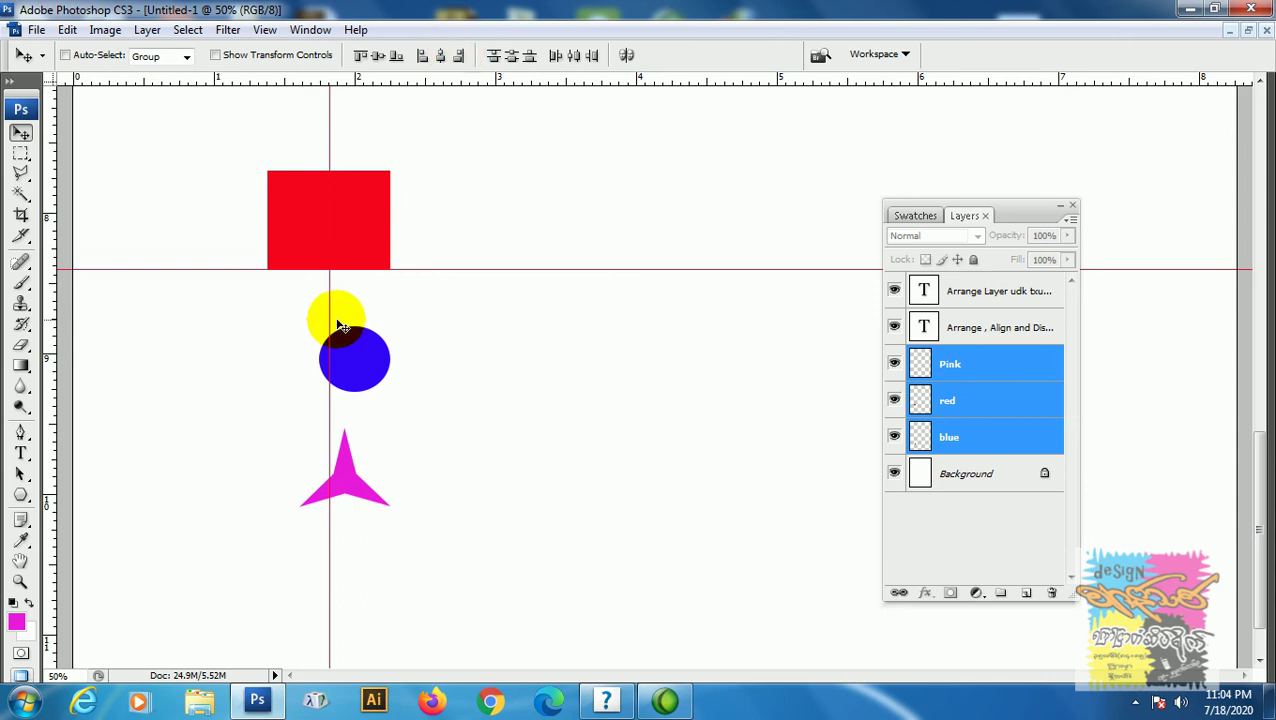
pyautogui.moveTo(330, 316); pyautogui.dragTo(389, 324)
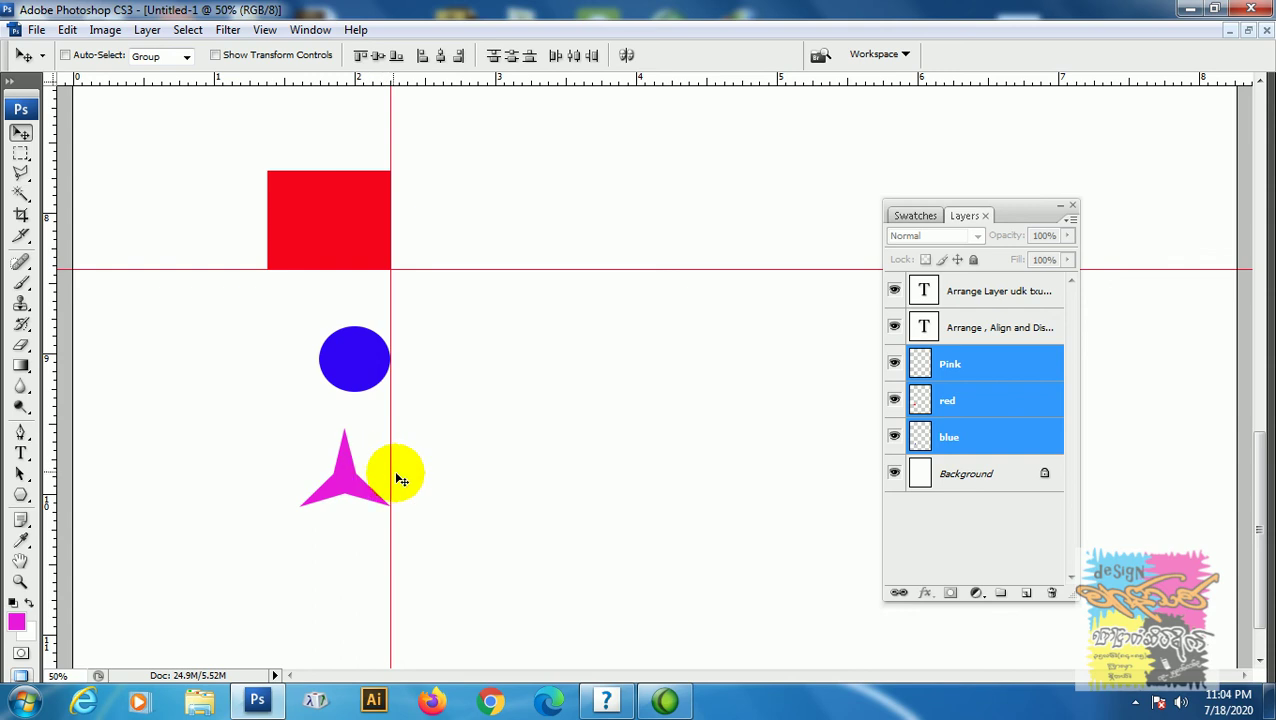
pyautogui.hotkey('ctrl', '-')
pyautogui.hotkey('ctrl', '-')
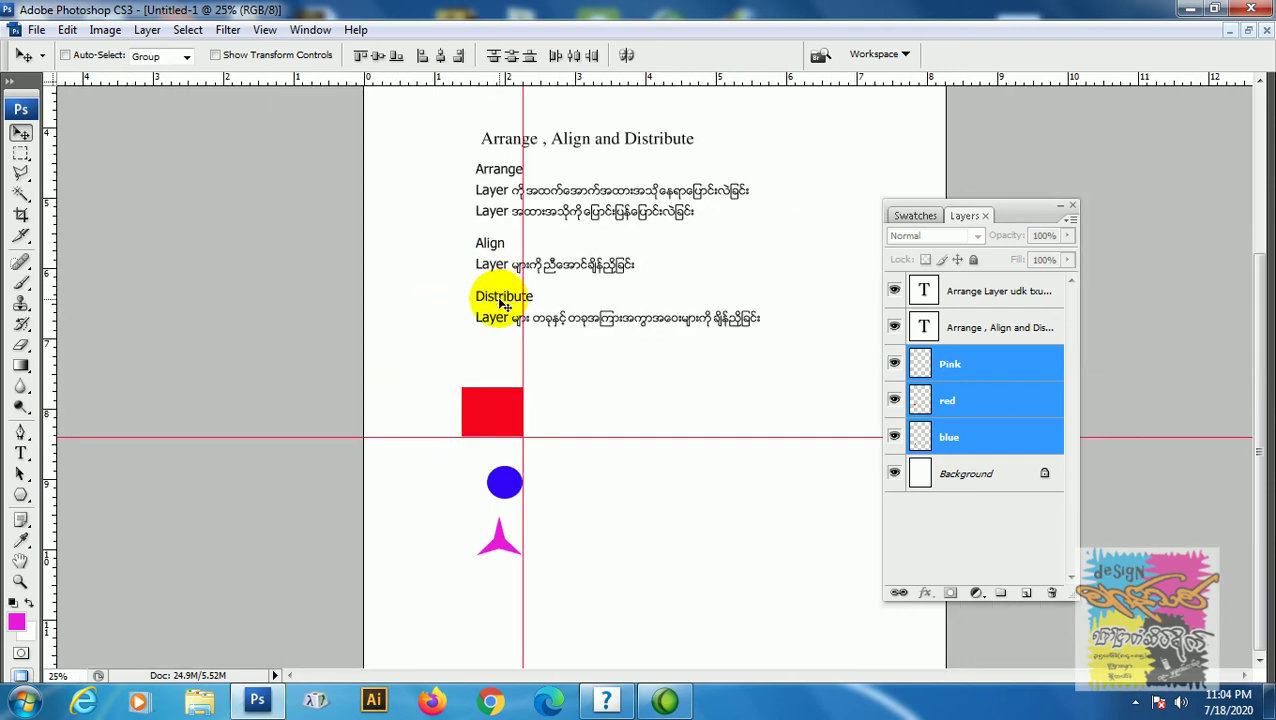
# Step: Clear all guides and select only the Pink star layer
pyautogui.hotkey('ctrl', ';')
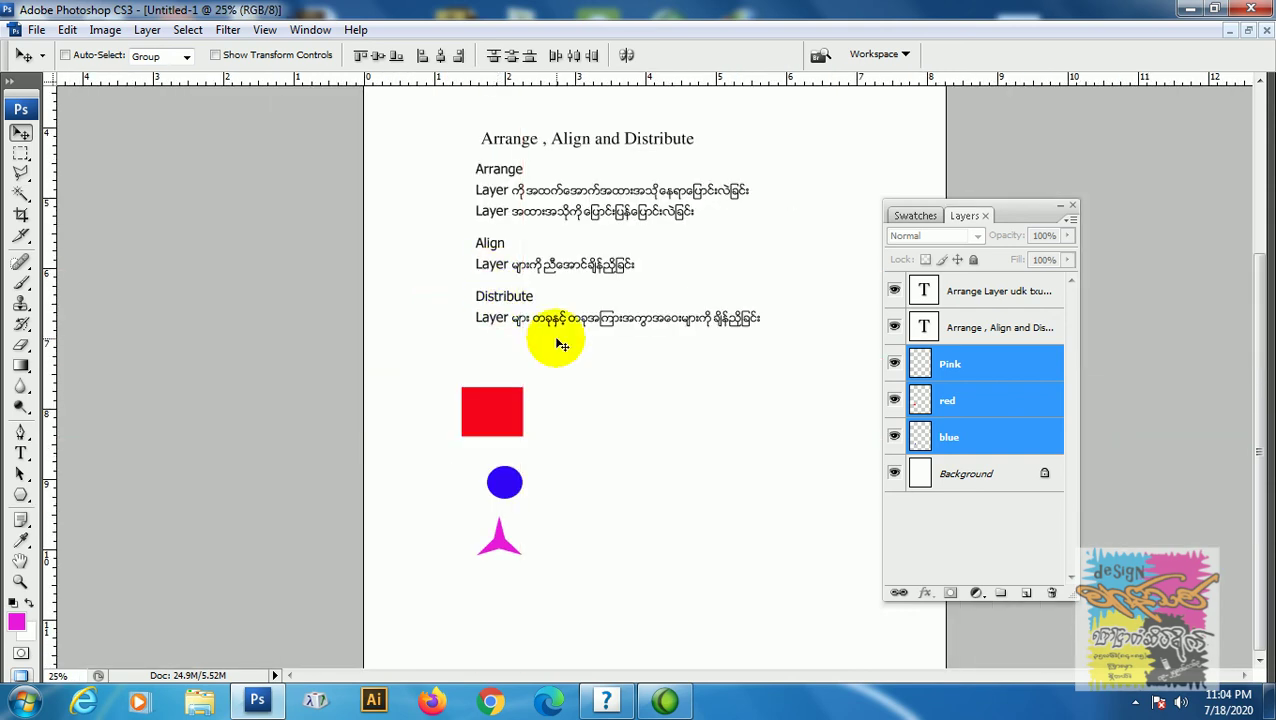
pyautogui.hotkey('ctrl', '+')
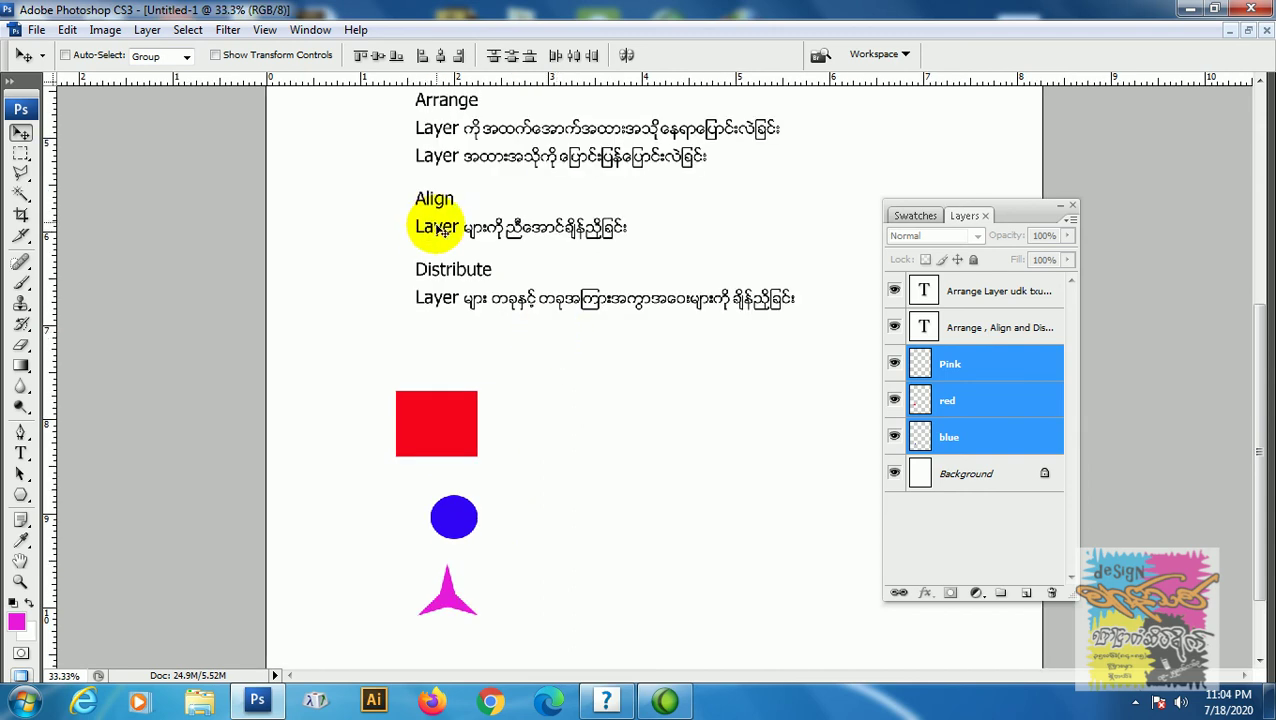
pyautogui.click(955, 363)
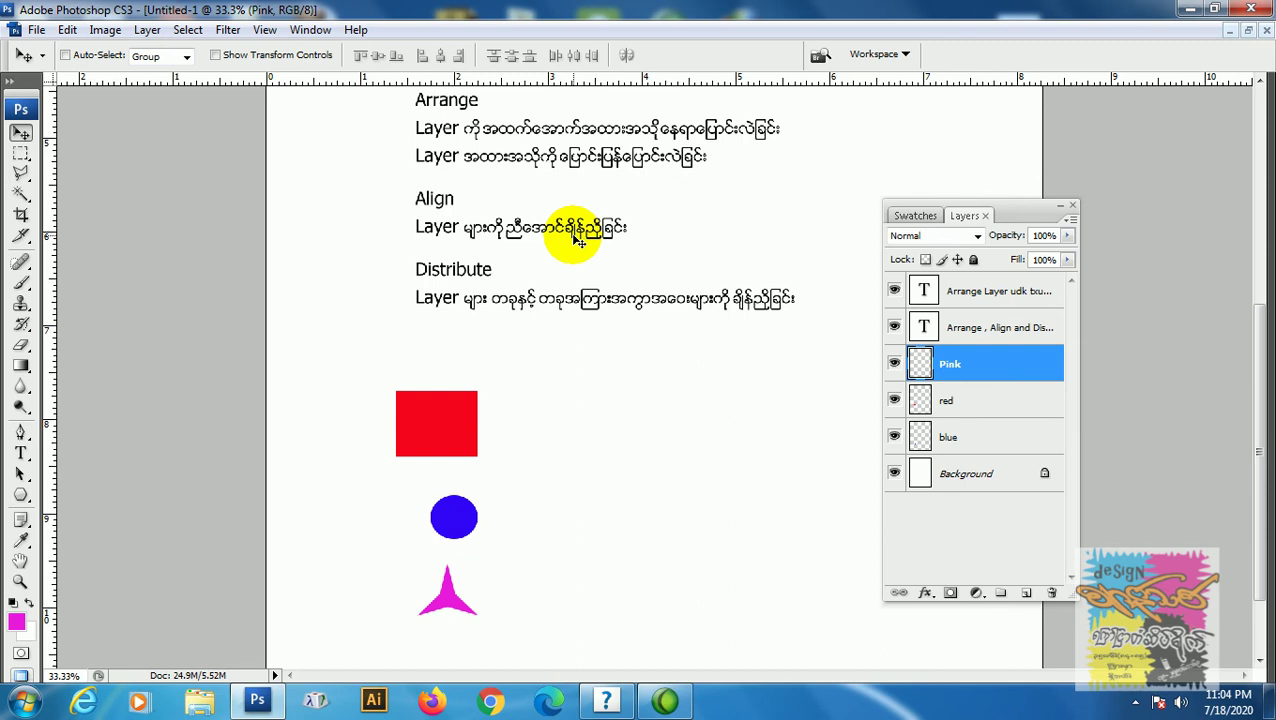
pyautogui.hotkey('ctrl', '+')
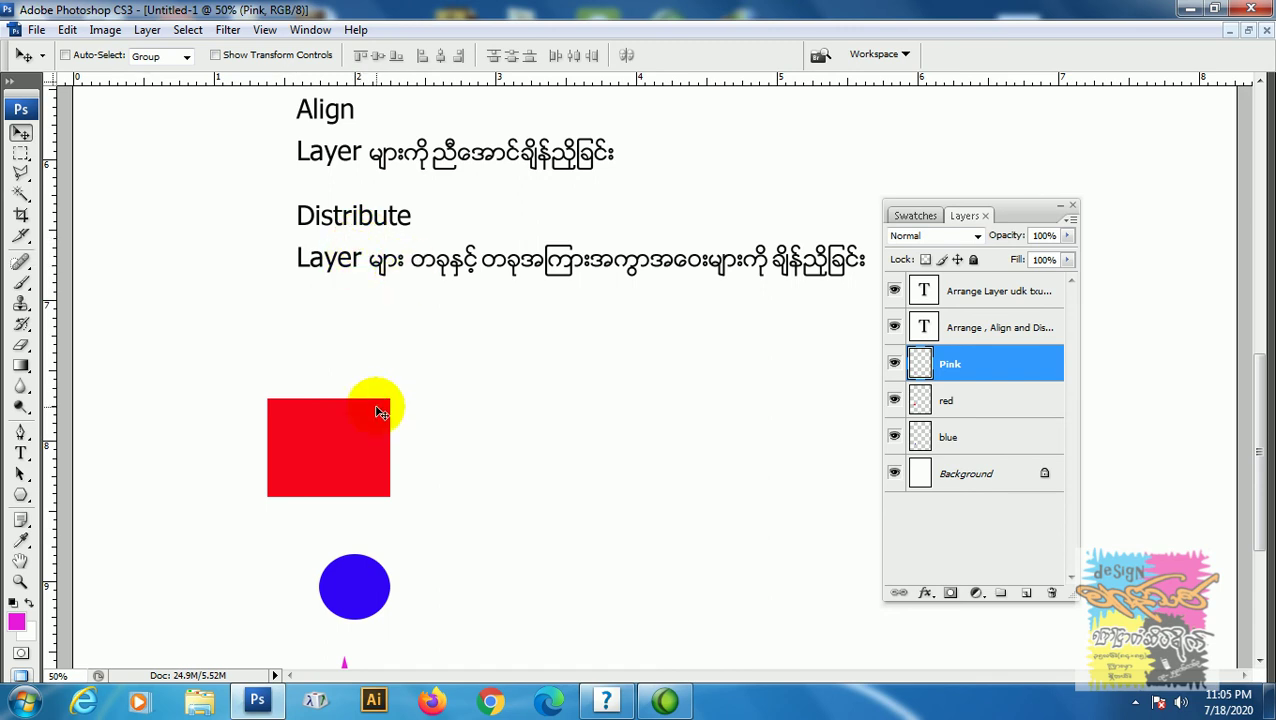
pyautogui.hotkey('ctrl', '-')
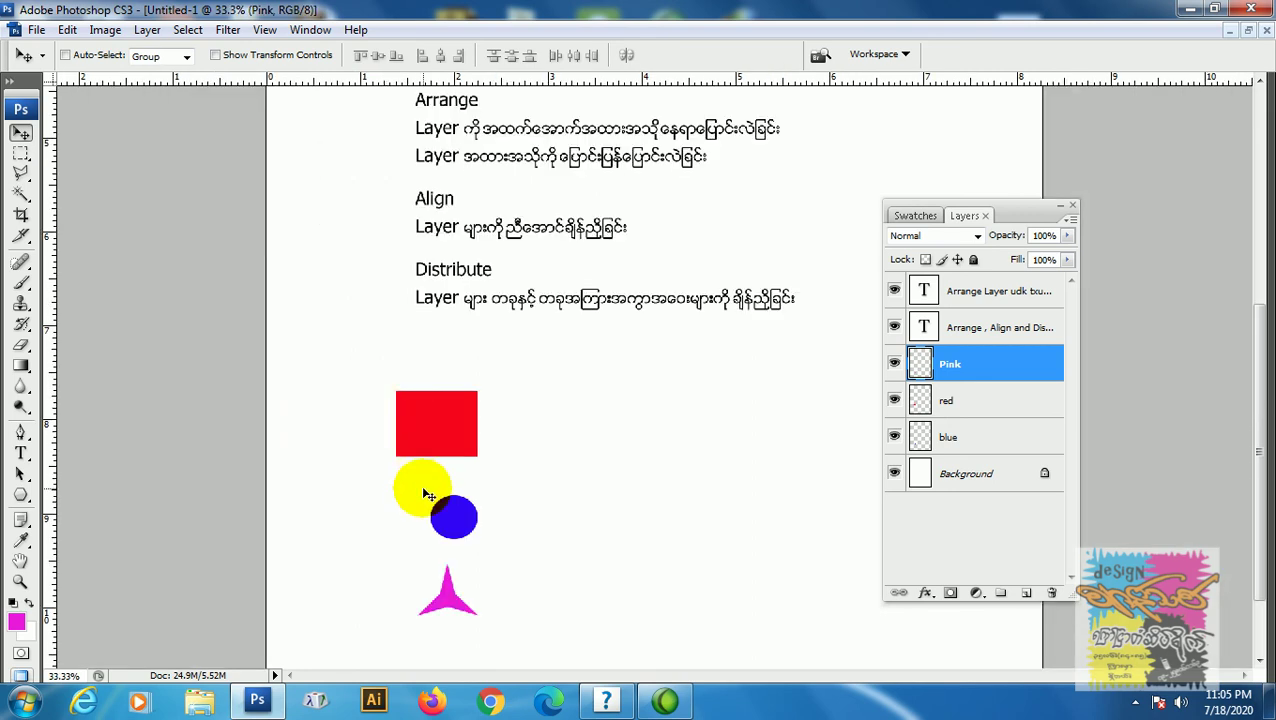
# Step: Move the red square, blue circle and pink star into a horizontal row
pyautogui.keyDown('ctrl'); pyautogui.click(420, 428); pyautogui.keyUp('ctrl')
pyautogui.moveTo(420, 430); pyautogui.dragTo(342, 456)
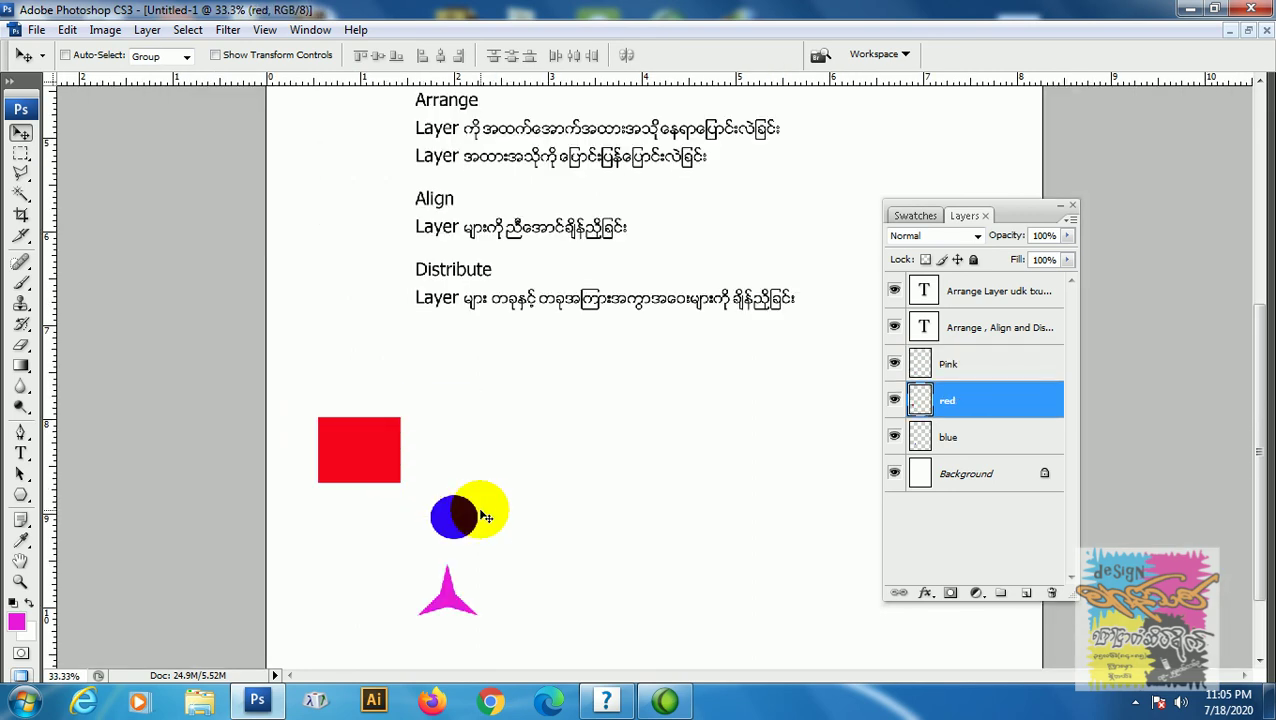
pyautogui.moveTo(473, 513); pyautogui.dragTo(475, 458)
pyautogui.moveTo(447, 590); pyautogui.dragTo(528, 458)
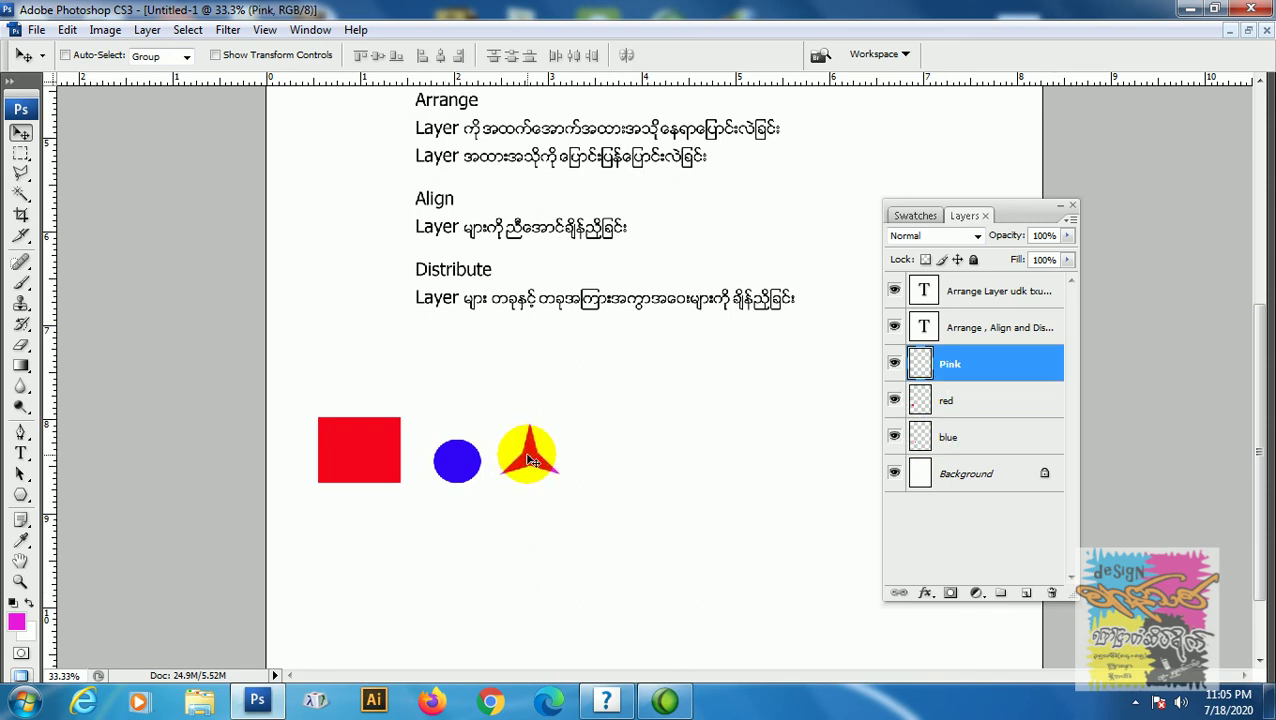
# Step: Distribute the three shapes by left edges and add a vertical guide at the red square's left edge
pyautogui.keyDown('shift'); pyautogui.click(935, 436); pyautogui.keyUp('shift')
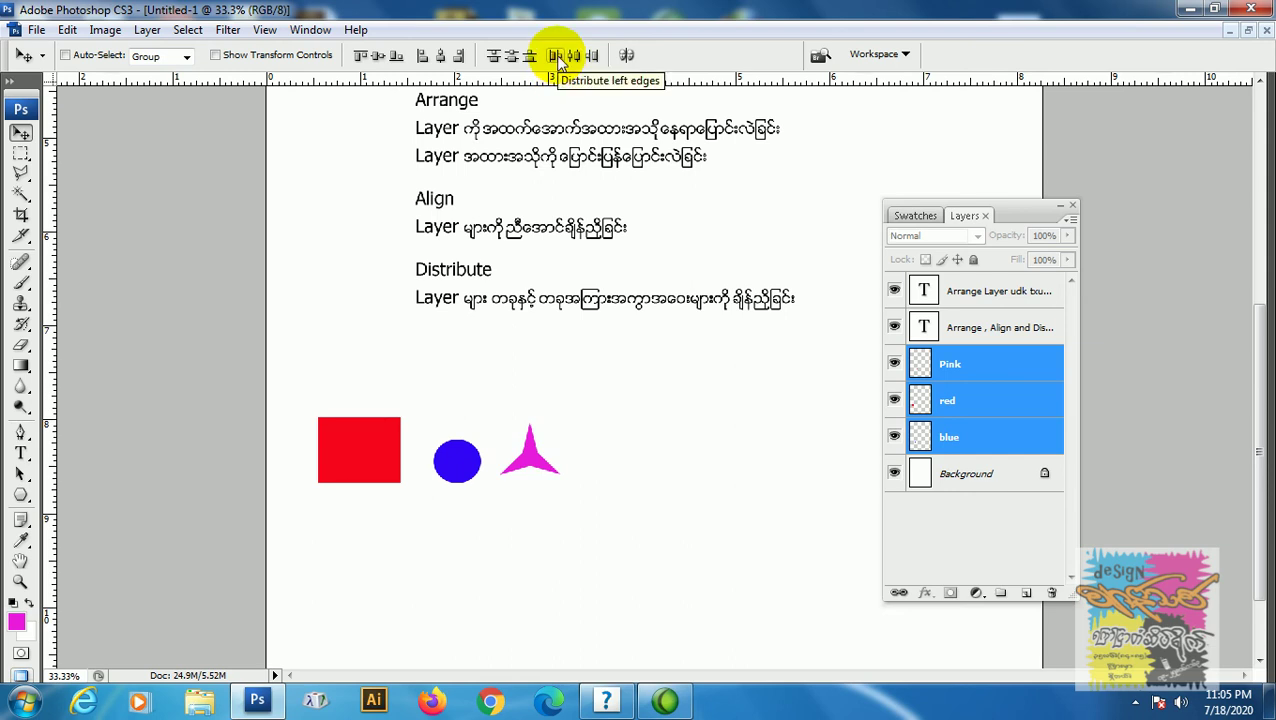
pyautogui.click(558, 60)
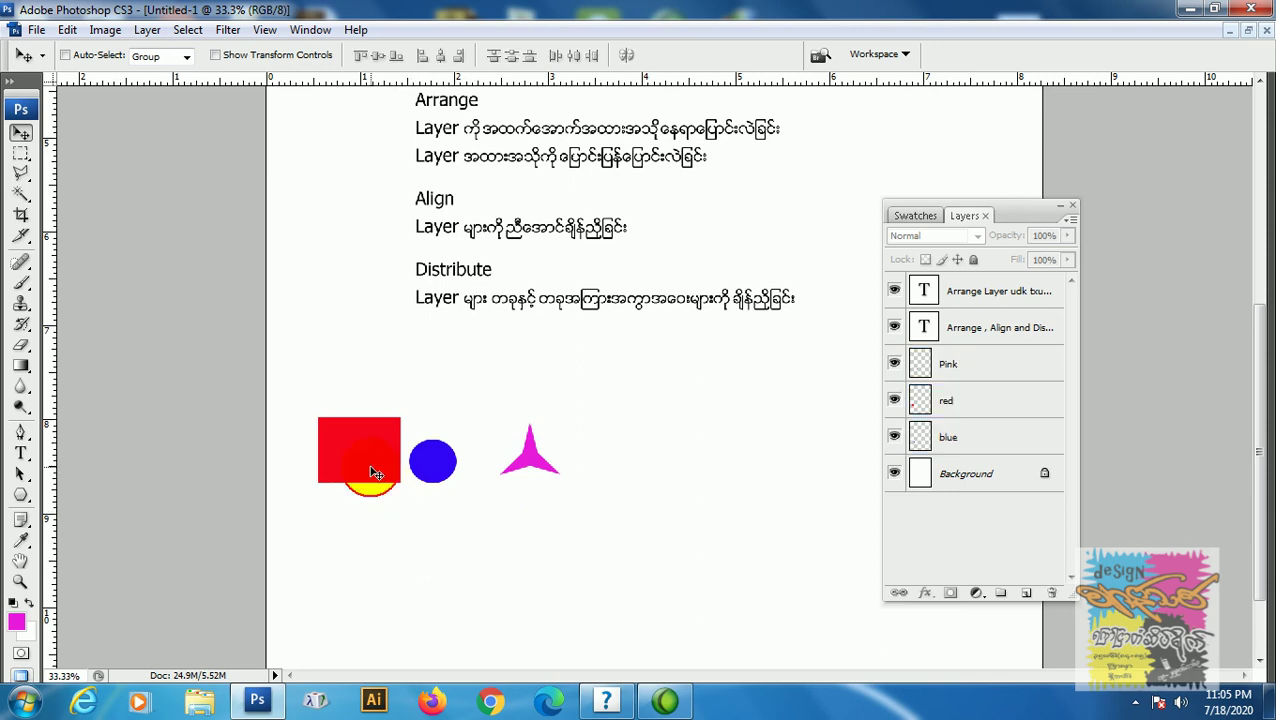
pyautogui.keyDown('ctrl'); pyautogui.click(370, 466); pyautogui.keyUp('ctrl')
pyautogui.moveTo(48, 530)
pyautogui.mouseDown()
pyautogui.moveTo(317, 524)
pyautogui.moveTo(478, 397)
pyautogui.moveTo(409, 406)
pyautogui.mouseUp()
# Step: Drop a vertical guide on the pink star's left edge, then briefly try the Rectangle and Path Selection tools
pyautogui.moveTo(48, 512); pyautogui.dragTo(496, 505)
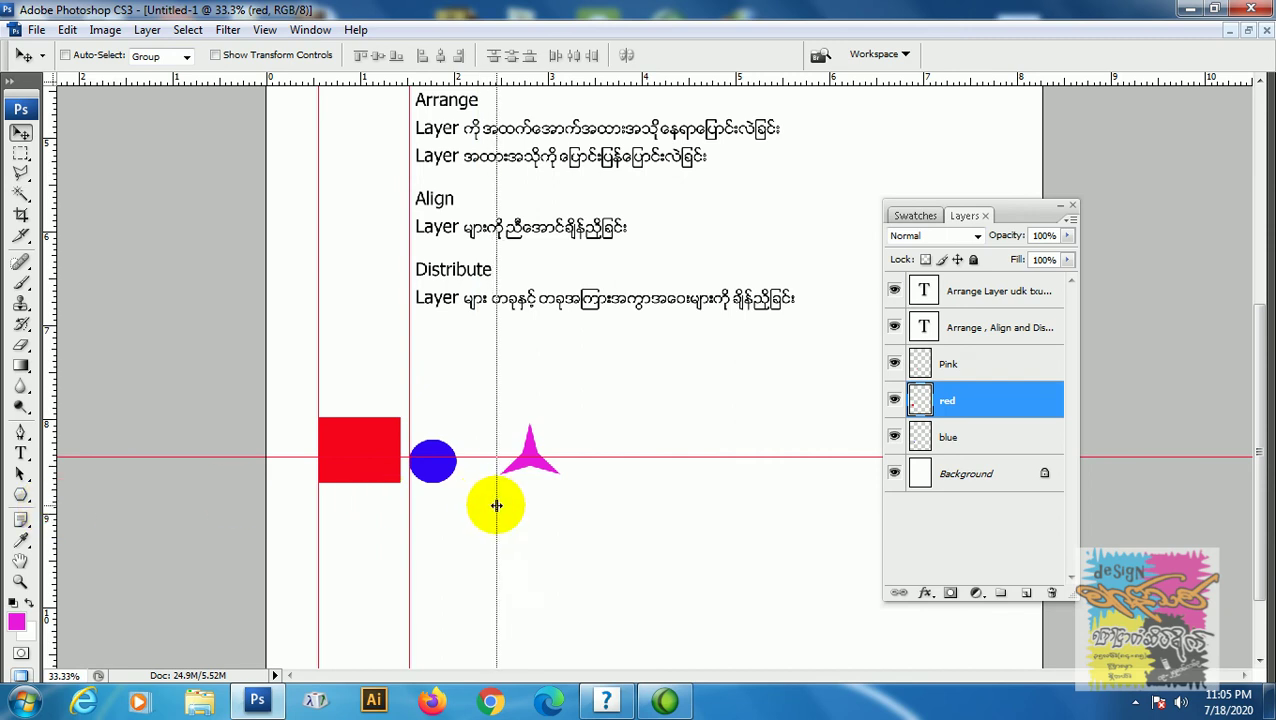
pyautogui.moveTo(496, 505); pyautogui.dragTo(499, 512)
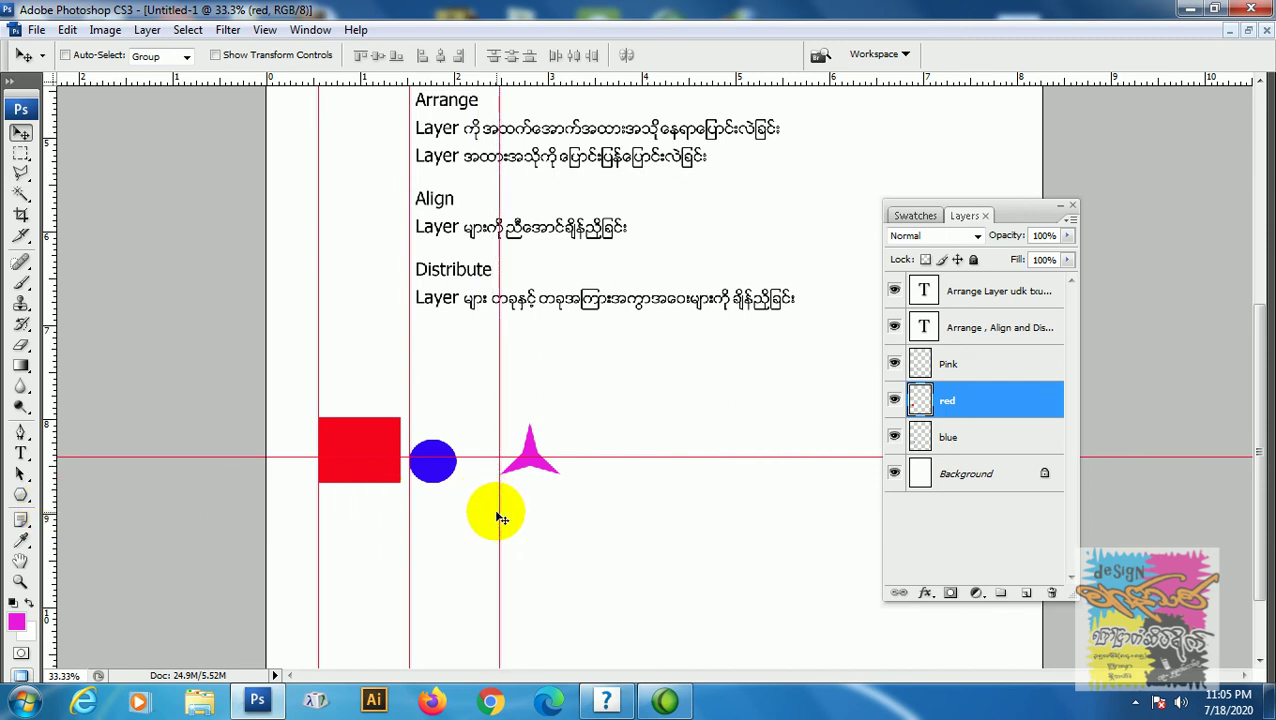
pyautogui.click(21, 494)
pyautogui.click(100, 494)
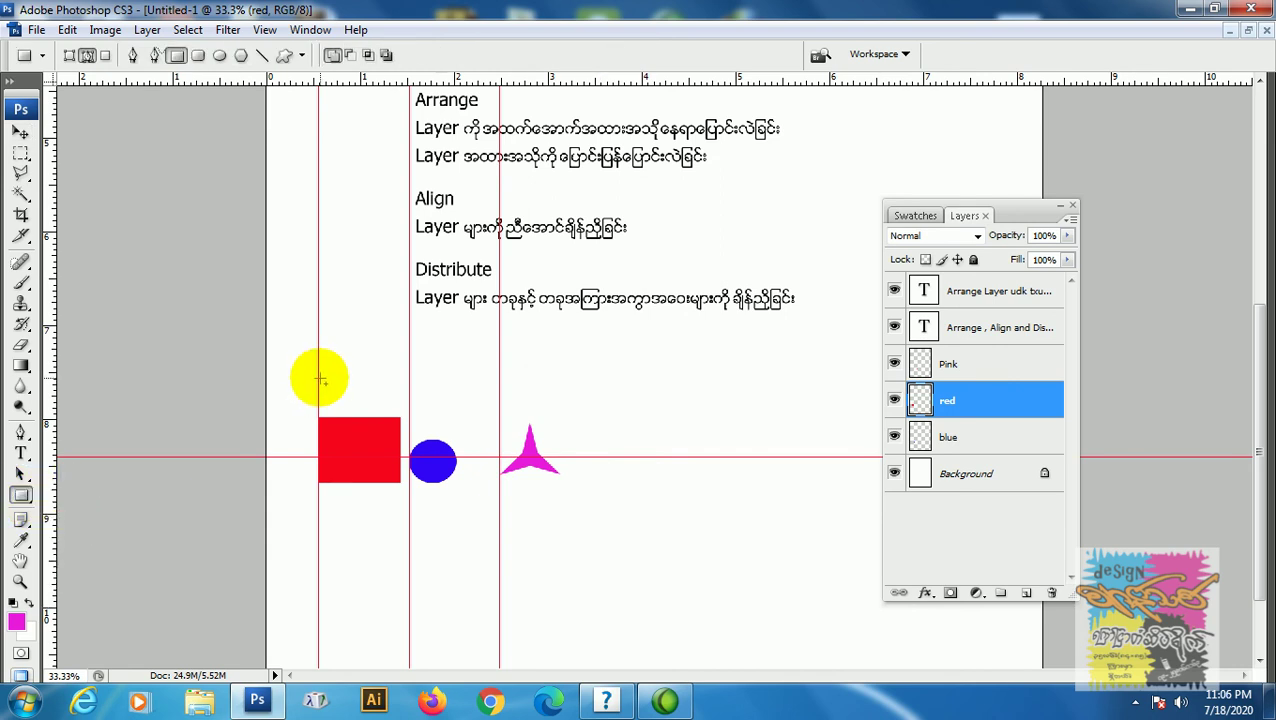
pyautogui.moveTo(318, 377); pyautogui.dragTo(410, 404)
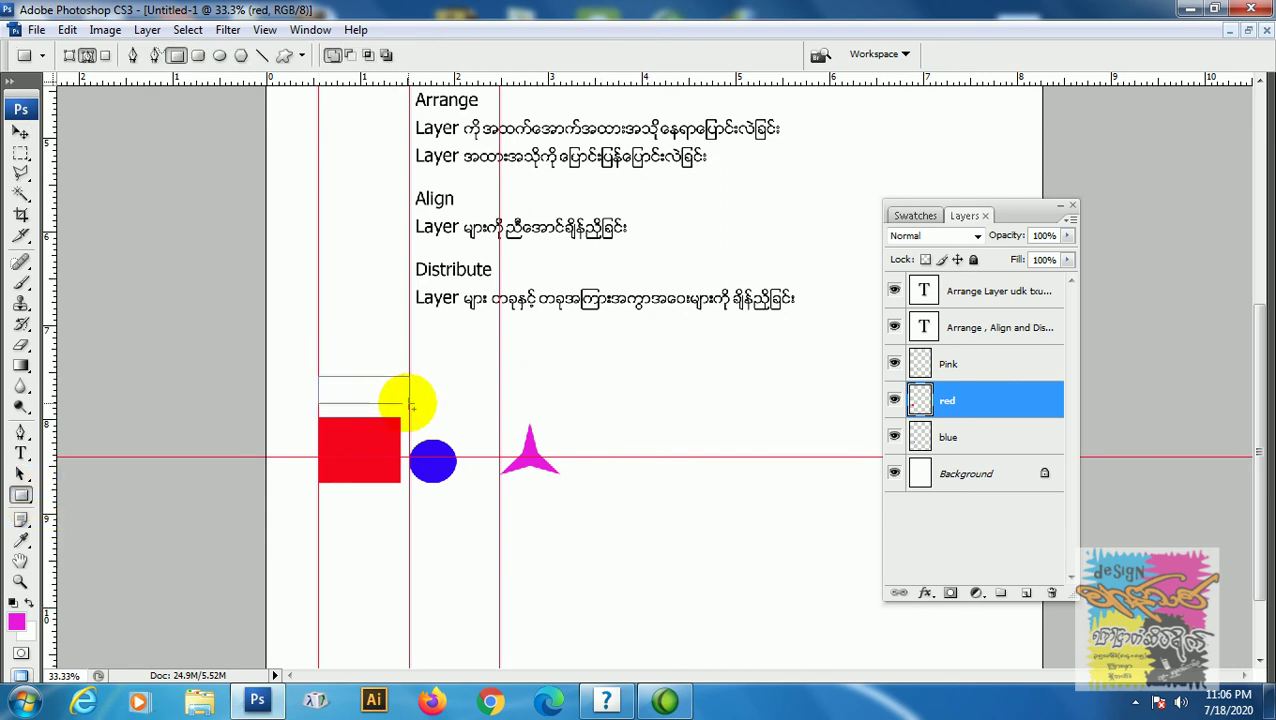
pyautogui.click(21, 474)
pyautogui.moveTo(320, 516)
pyautogui.mouseDown()
pyautogui.moveTo(376, 452)
pyautogui.moveTo(369, 403)
pyautogui.moveTo(464, 402)
pyautogui.moveTo(530, 383)
pyautogui.moveTo(565, 386)
pyautogui.moveTo(579, 410)
pyautogui.mouseUp()
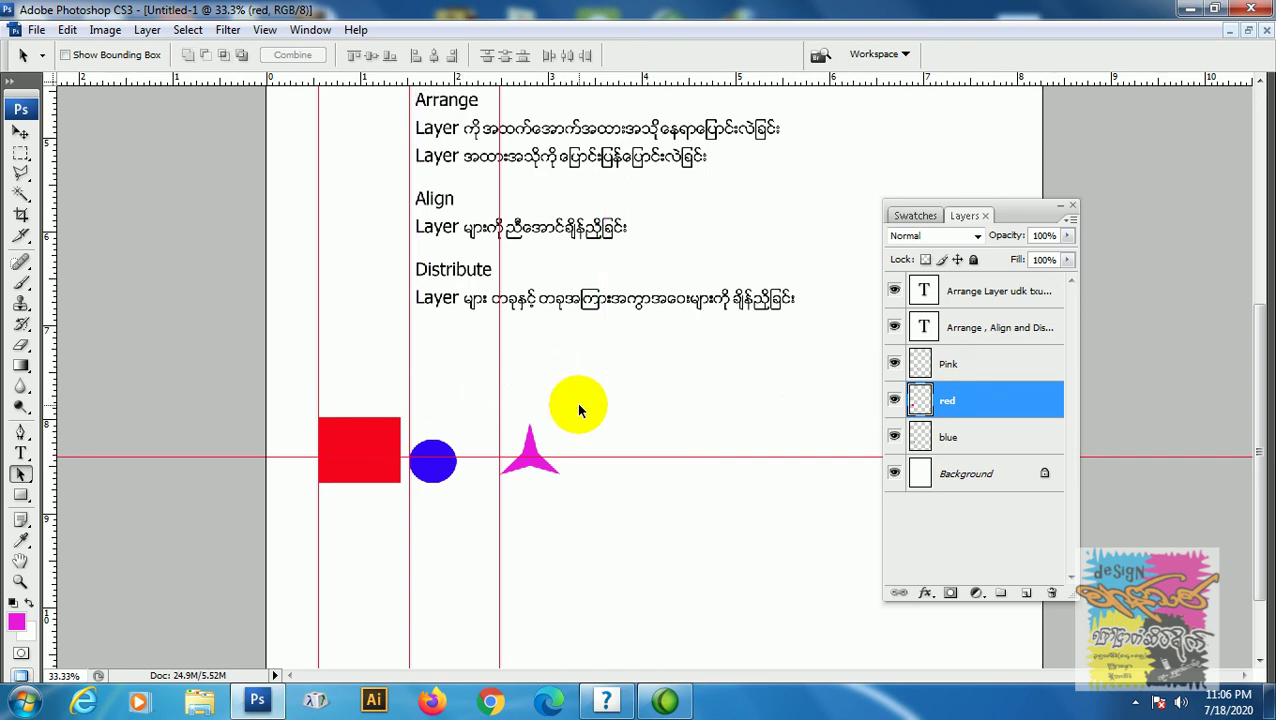
# Step: Select all three shape layers and distribute them by horizontal centres
pyautogui.click(22, 132)
pyautogui.click(988, 367)
pyautogui.keyDown('shift'); pyautogui.click(991, 401); pyautogui.keyUp('shift')
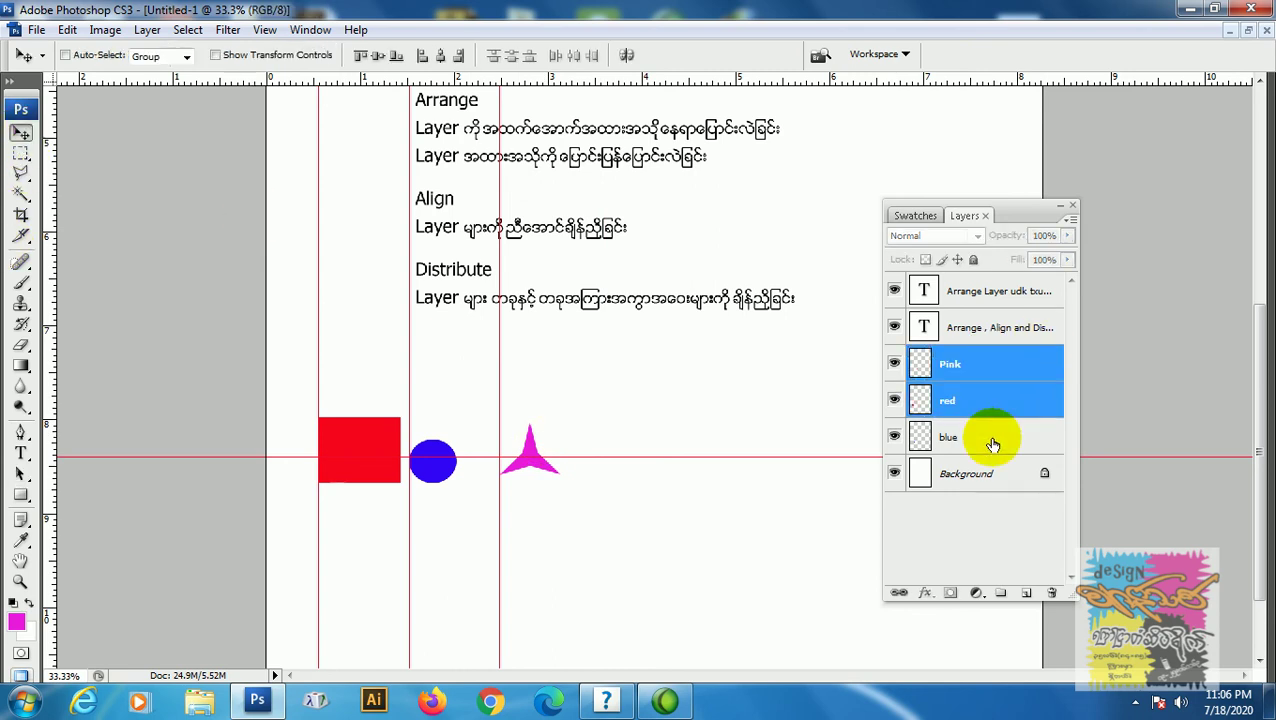
pyautogui.keyDown('shift'); pyautogui.click(991, 438); pyautogui.keyUp('shift')
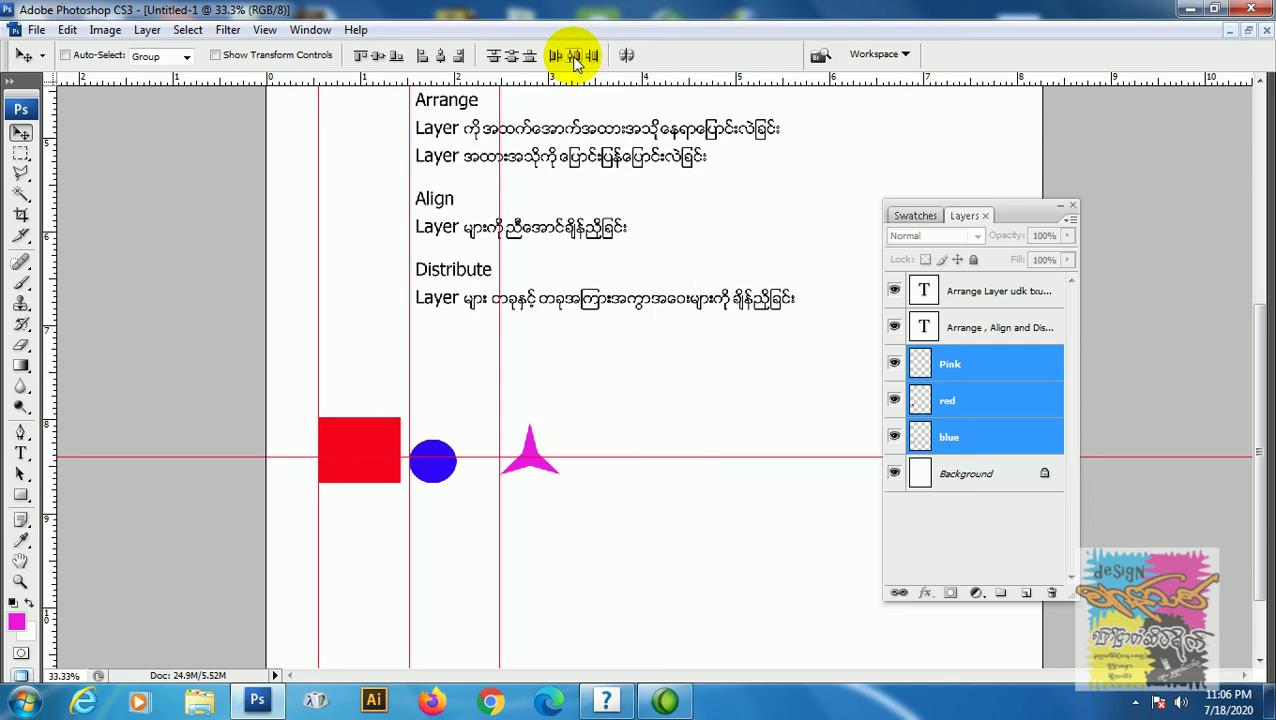
pyautogui.click(573, 57)
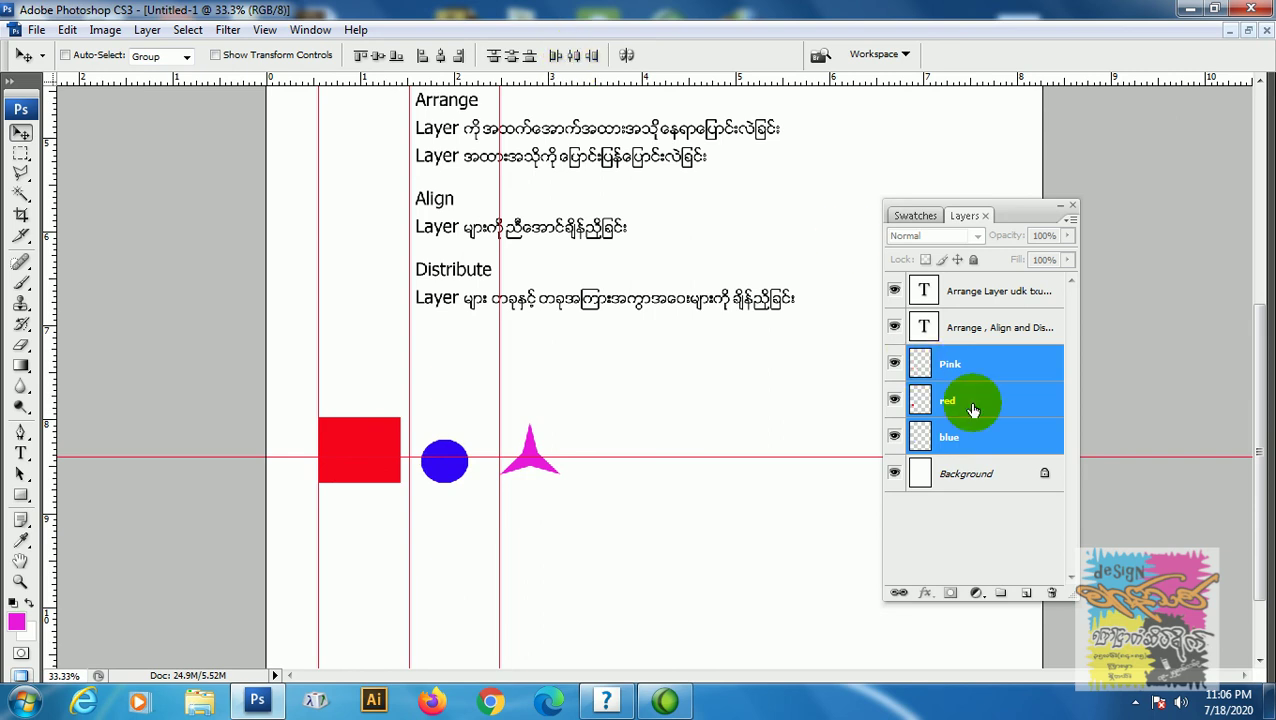
# Step: Show the red square's centre point and move a vertical guide onto it
pyautogui.click(976, 362)
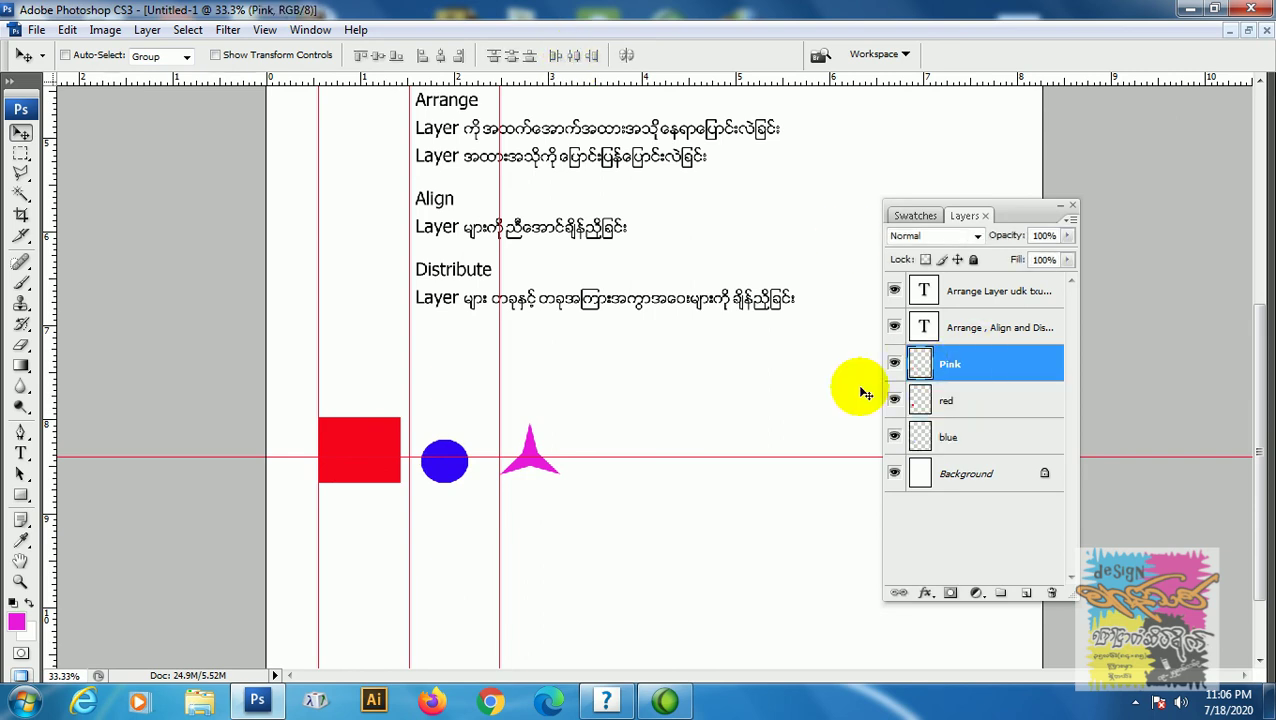
pyautogui.click(1012, 437)
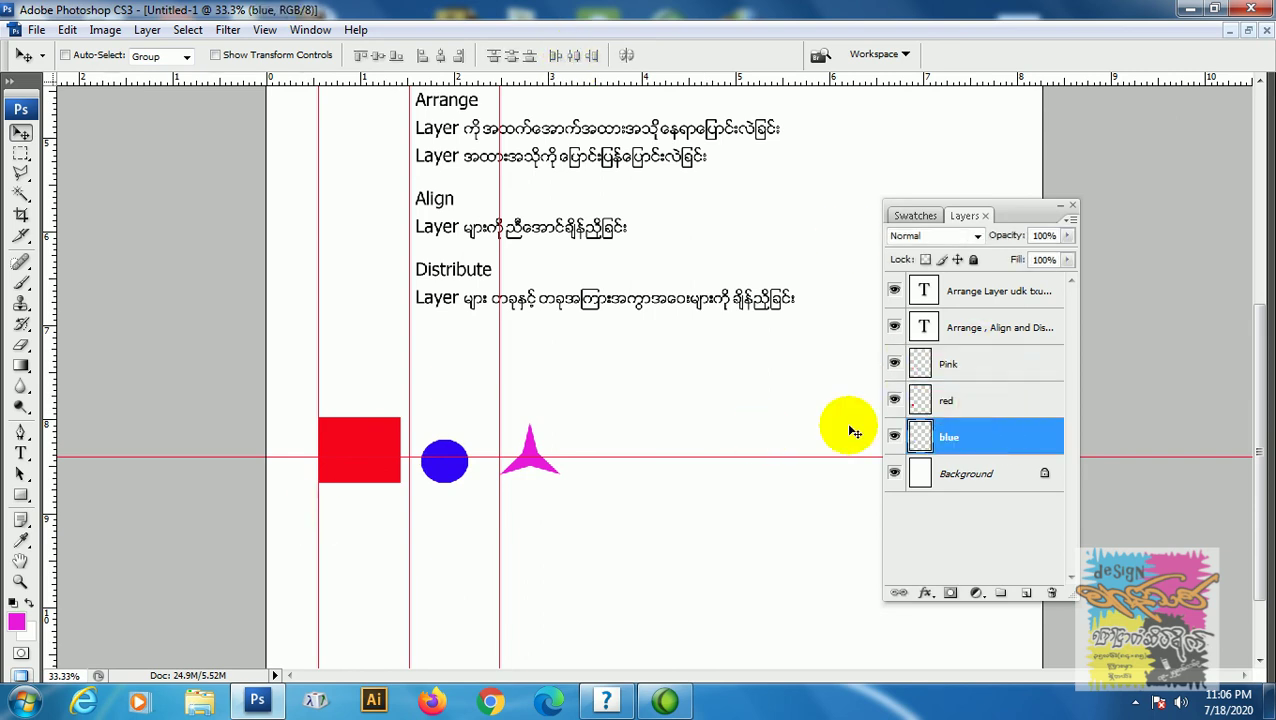
pyautogui.keyDown('ctrl'); pyautogui.click(370, 449); pyautogui.keyUp('ctrl')
pyautogui.hotkey('ctrl', 't')
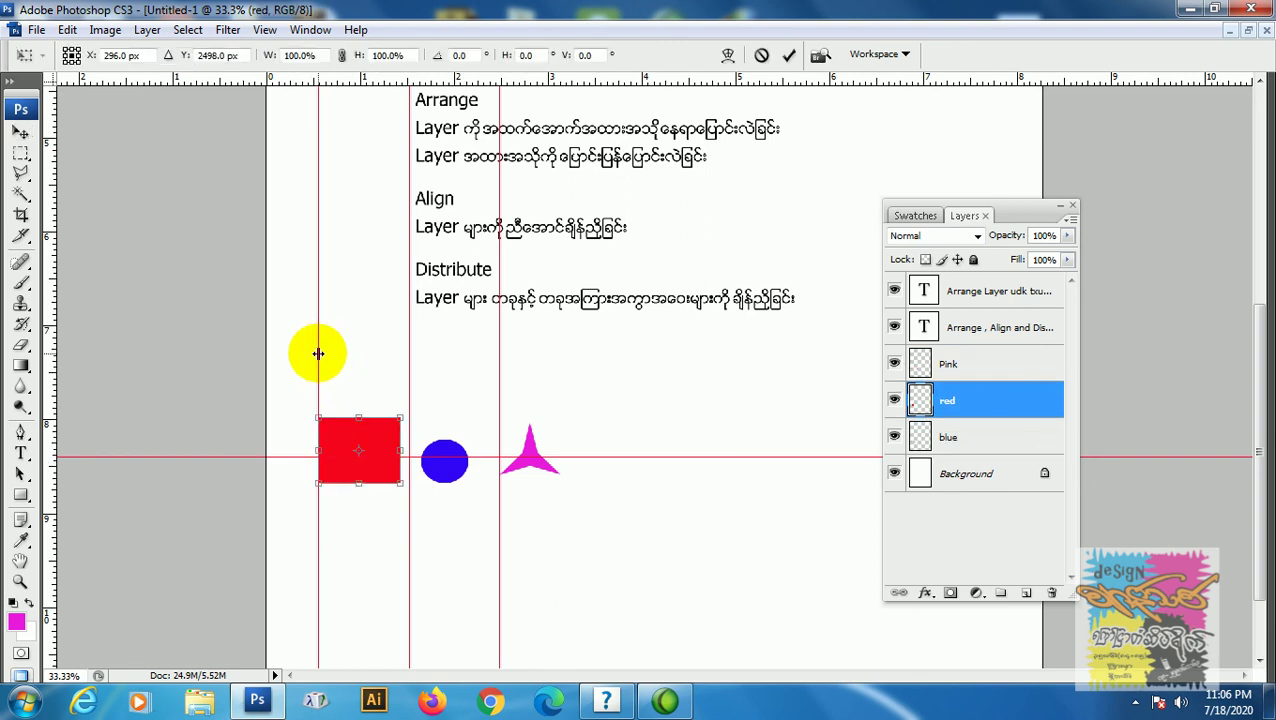
pyautogui.moveTo(318, 353)
pyautogui.mouseDown()
pyautogui.moveTo(356, 346)
pyautogui.moveTo(359, 390)
pyautogui.mouseUp()
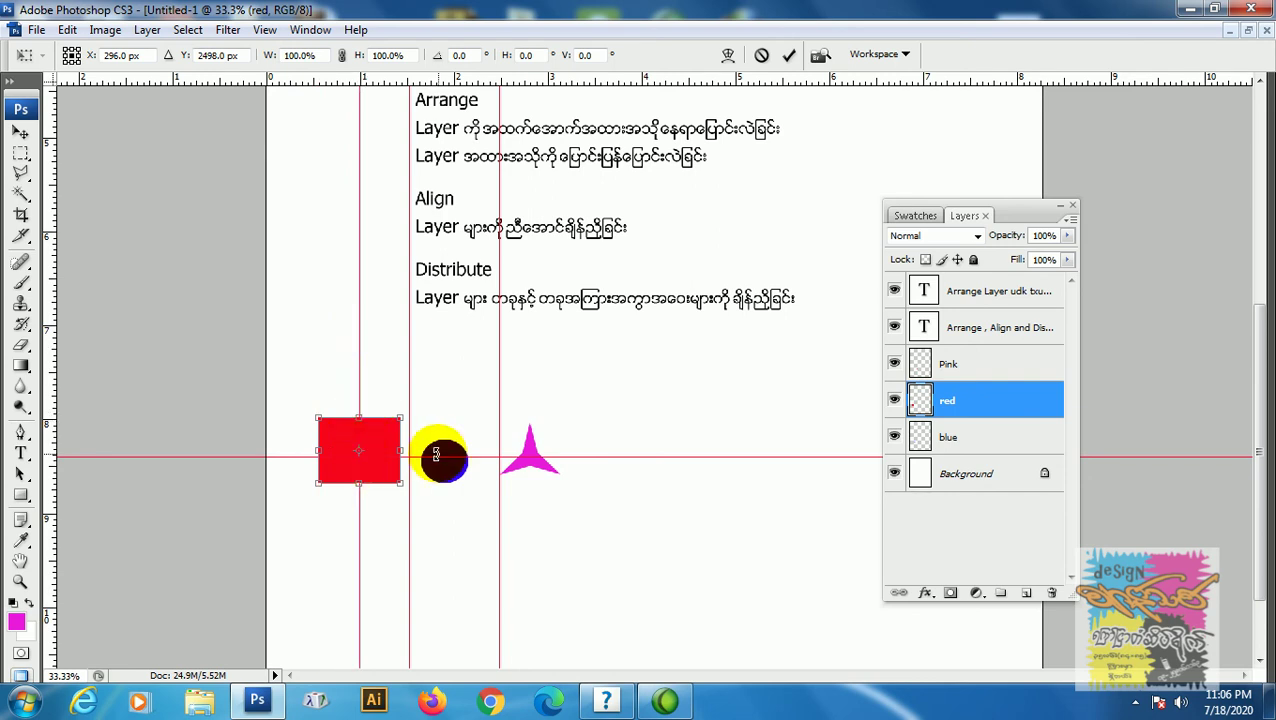
# Step: Place a vertical guide through the blue circle's centre point
pyautogui.click(789, 55)
pyautogui.keyDown('ctrl'); pyautogui.click(446, 451); pyautogui.keyUp('ctrl')
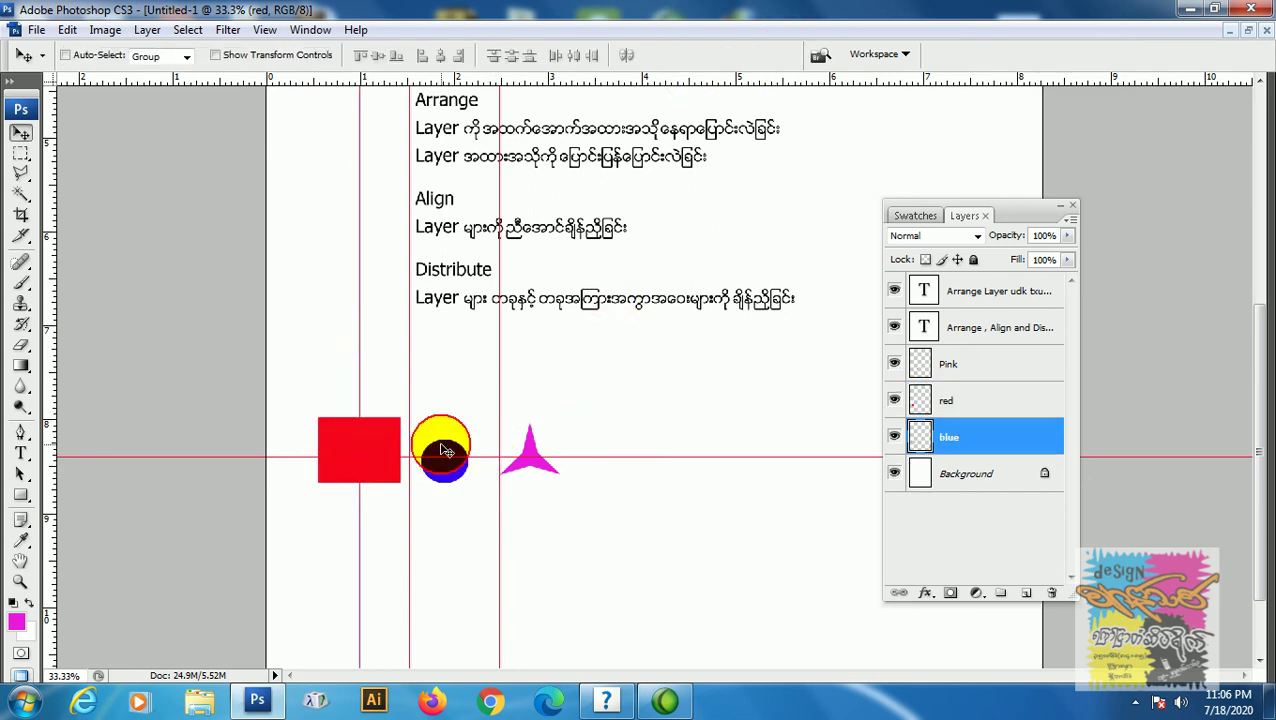
pyautogui.hotkey('ctrl', 't')
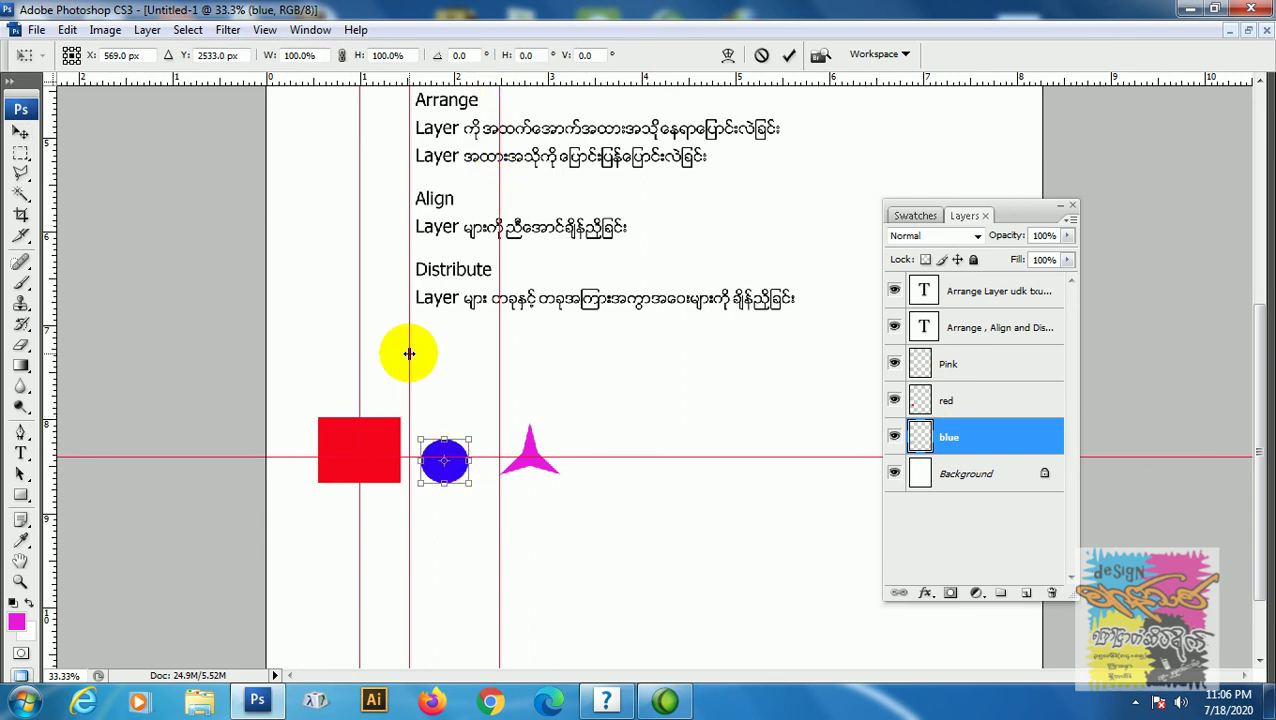
pyautogui.moveTo(419, 357); pyautogui.dragTo(438, 355)
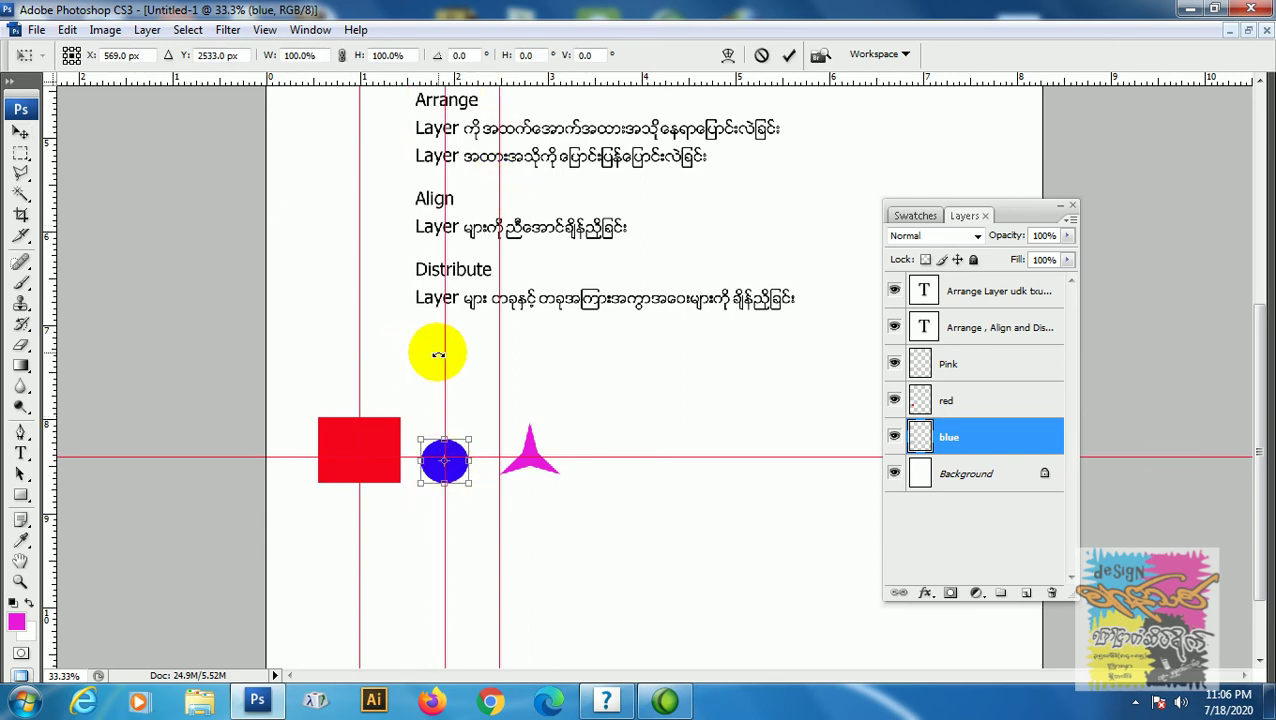
pyautogui.press('Return')
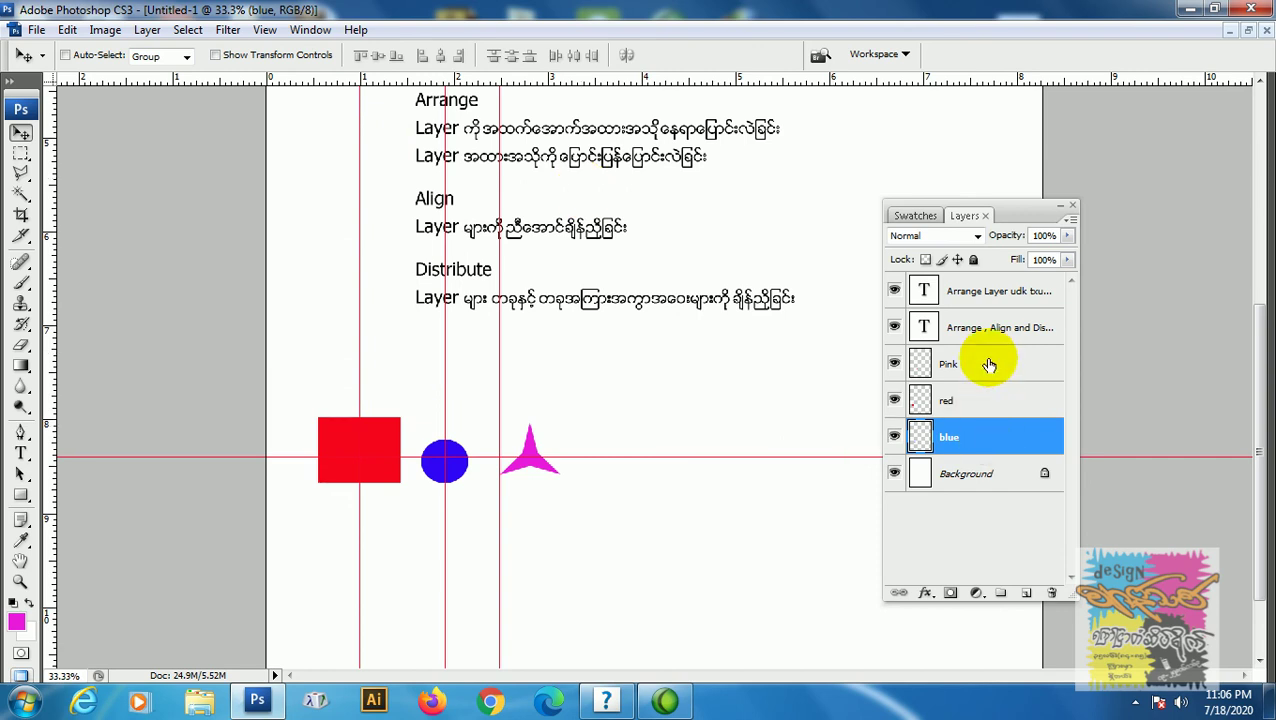
# Step: Place a vertical guide through the pink star's centre point
pyautogui.click(988, 365)
pyautogui.hotkey('ctrl', 't')
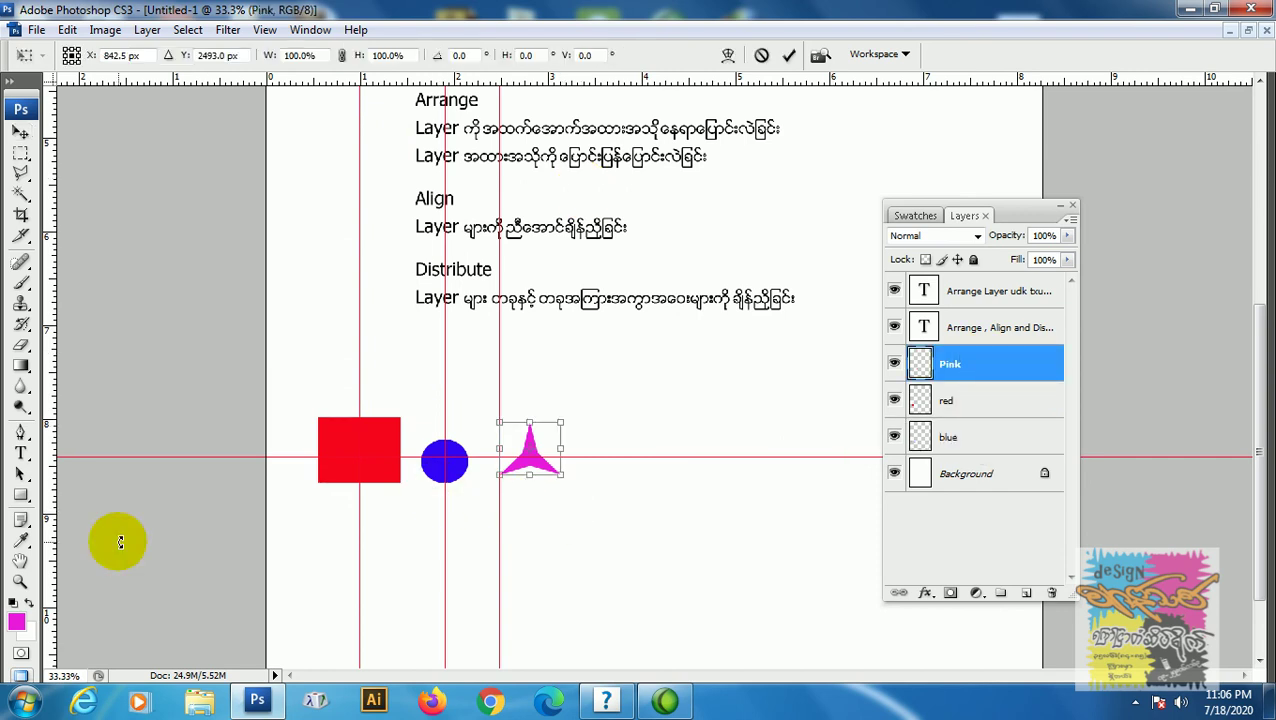
pyautogui.moveTo(499, 341); pyautogui.dragTo(530, 341)
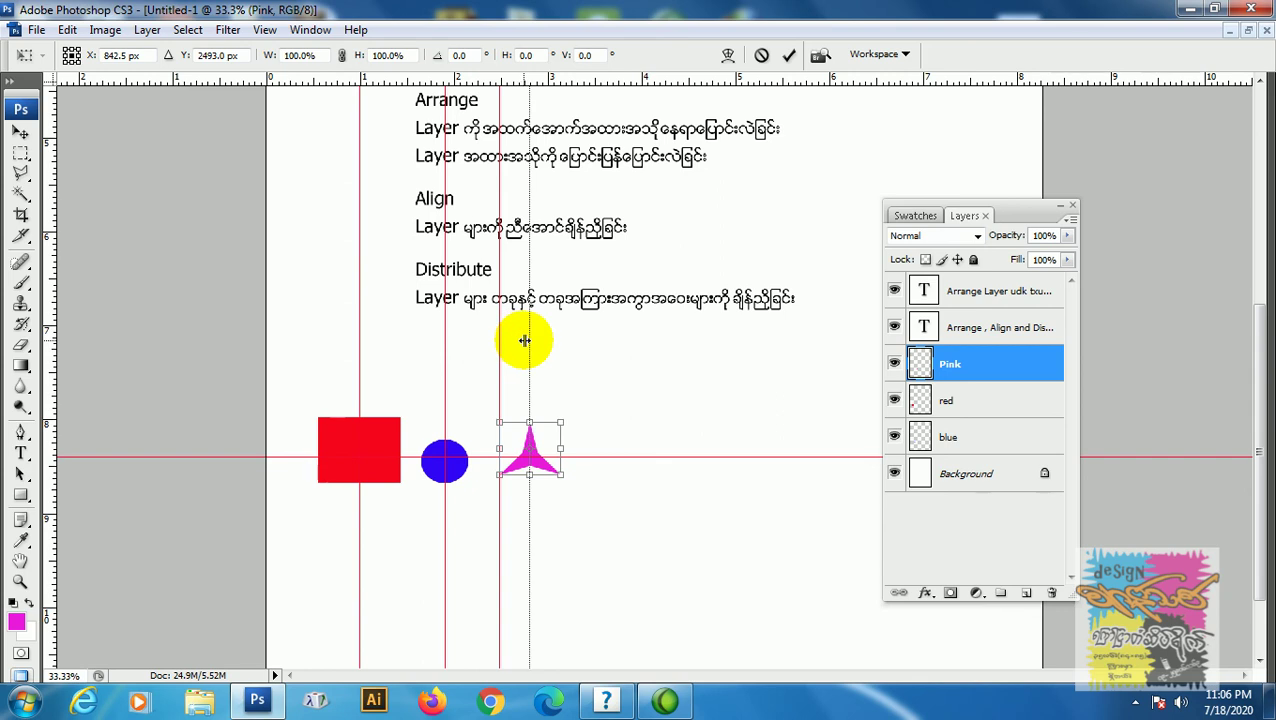
pyautogui.click(789, 55)
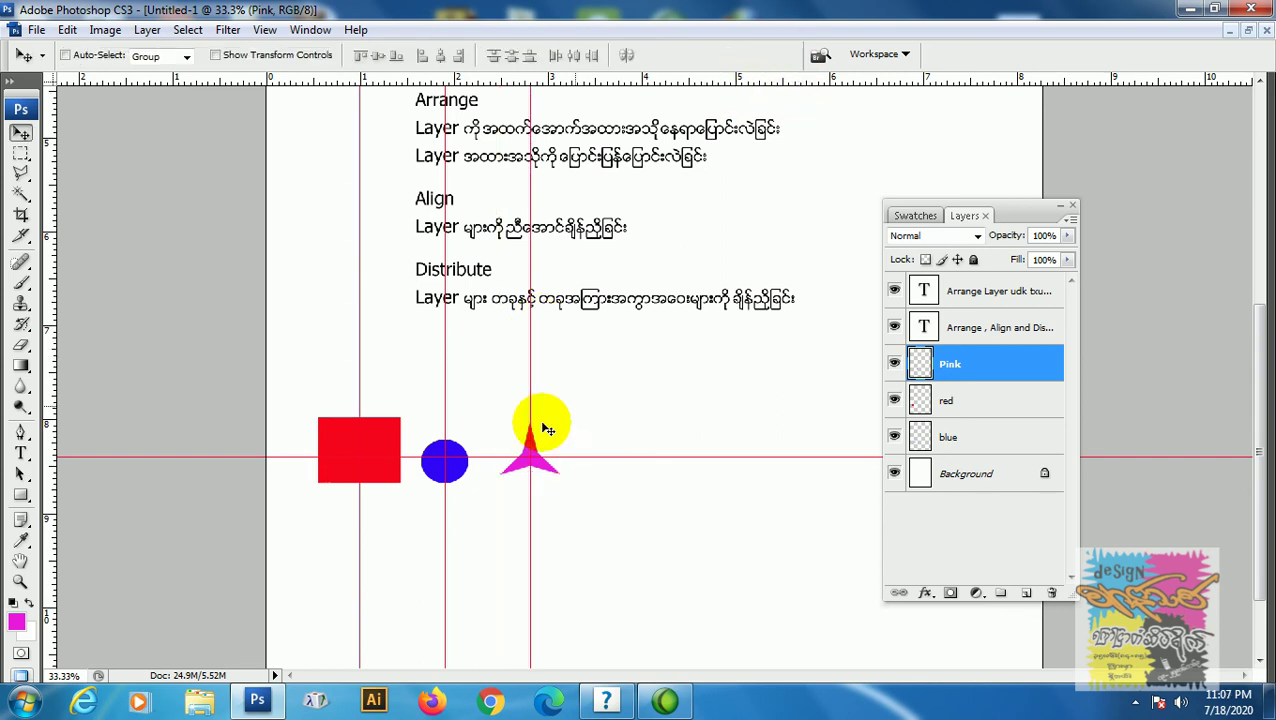
pyautogui.click(21, 494)
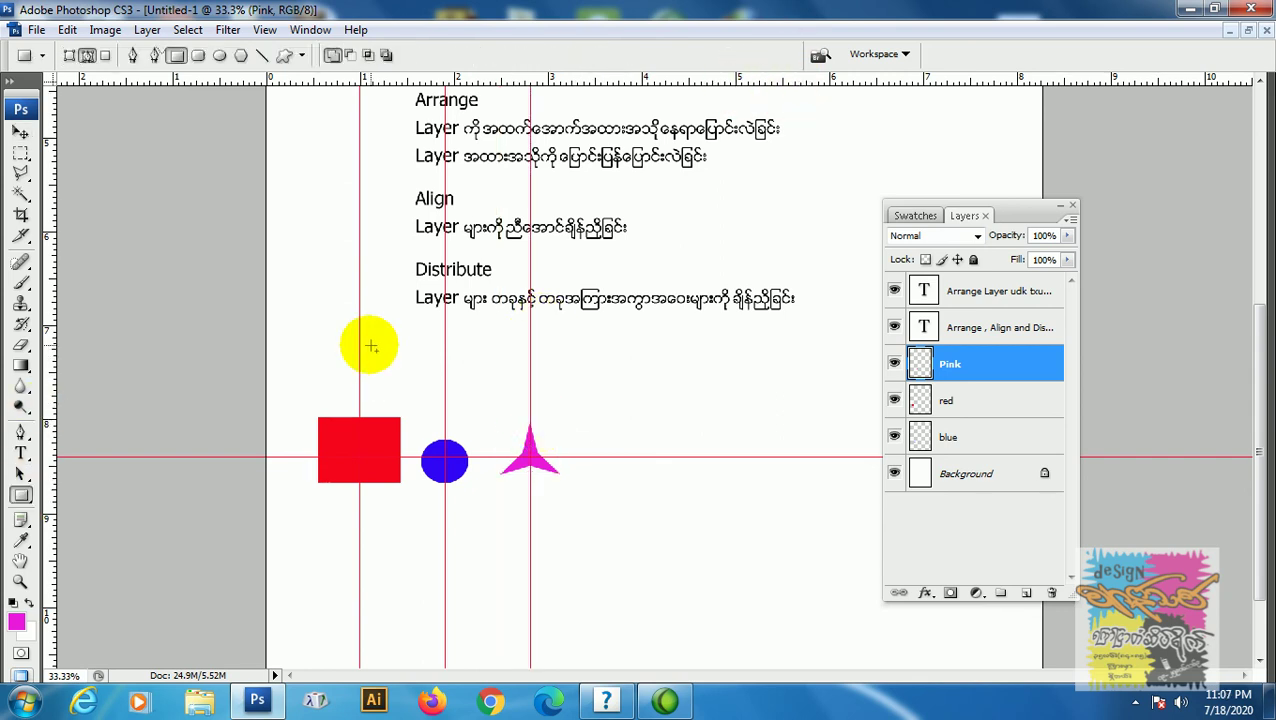
pyautogui.moveTo(359, 348)
pyautogui.mouseDown()
pyautogui.moveTo(444, 386)
pyautogui.moveTo(415, 379)
pyautogui.moveTo(504, 379)
pyautogui.moveTo(420, 386)
pyautogui.mouseUp()
pyautogui.press('a')
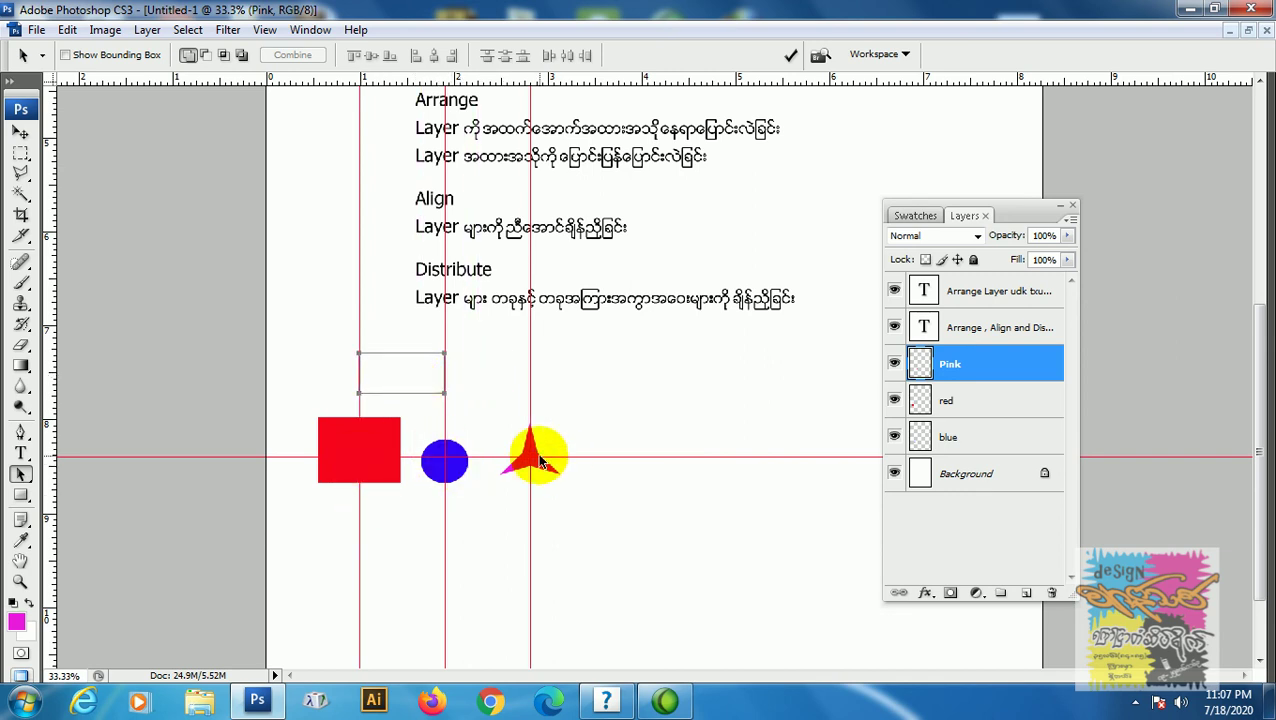
pyautogui.moveTo(362, 463)
pyautogui.mouseDown()
pyautogui.moveTo(507, 379)
pyautogui.moveTo(421, 379)
pyautogui.moveTo(512, 396)
pyautogui.mouseUp()
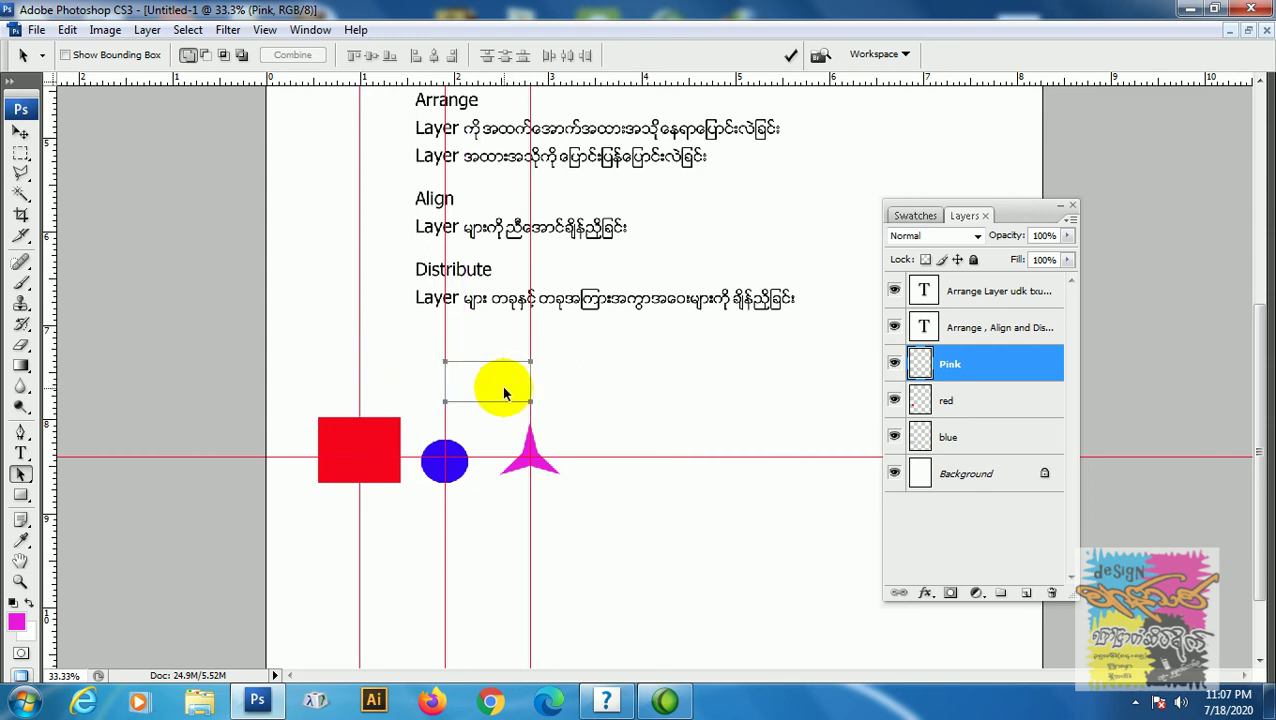
pyautogui.press('Return')
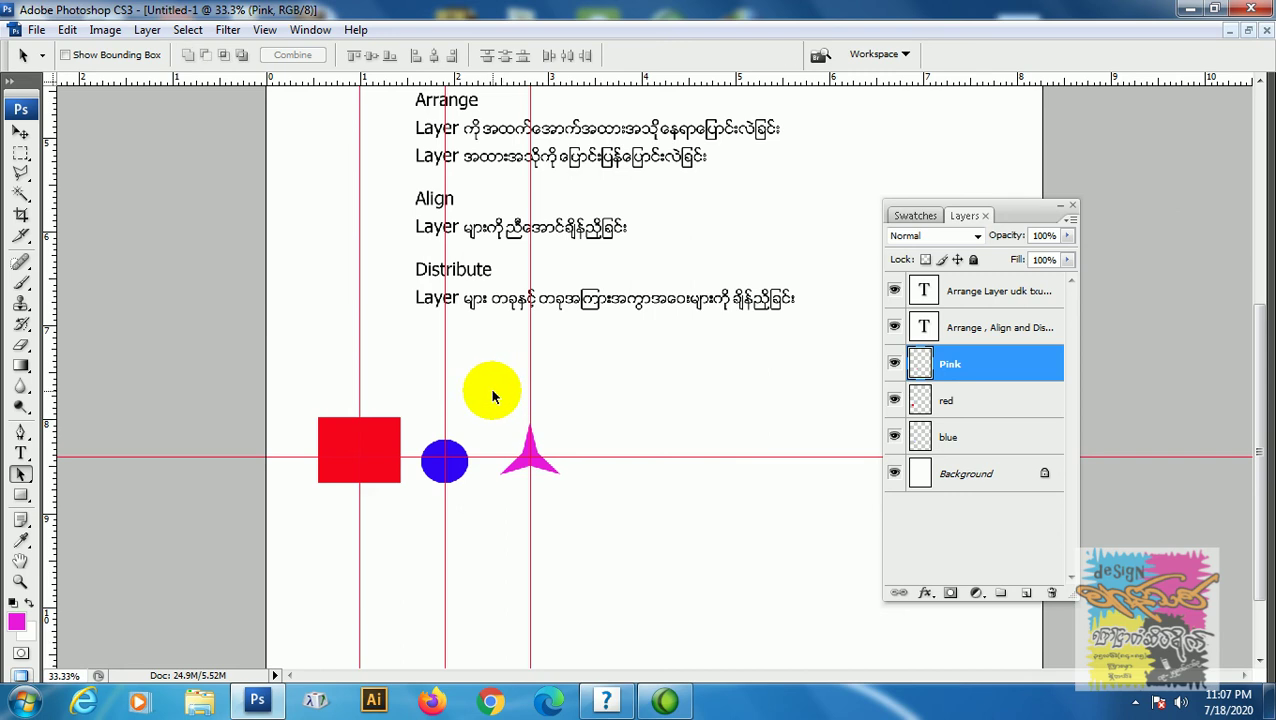
# Step: Select all three shape layers and distribute them by right edges
pyautogui.keyDown('shift'); pyautogui.click(995, 435); pyautogui.keyUp('shift')
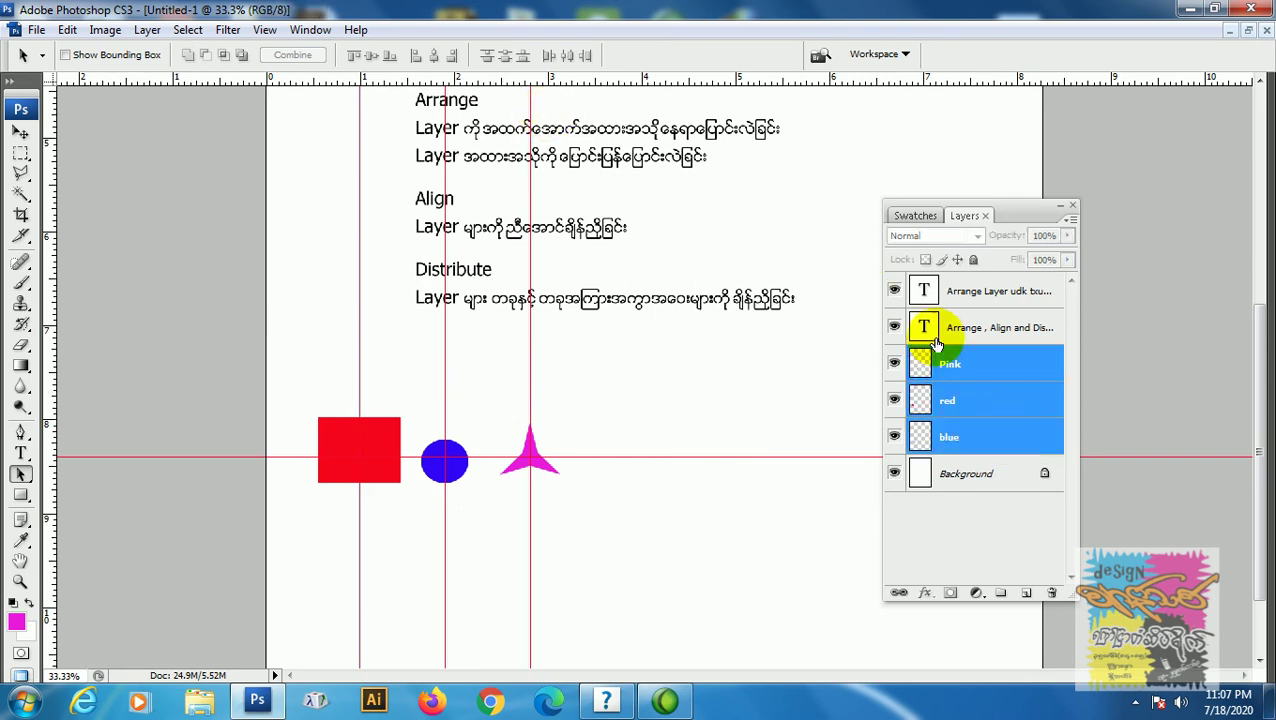
pyautogui.click(20, 132)
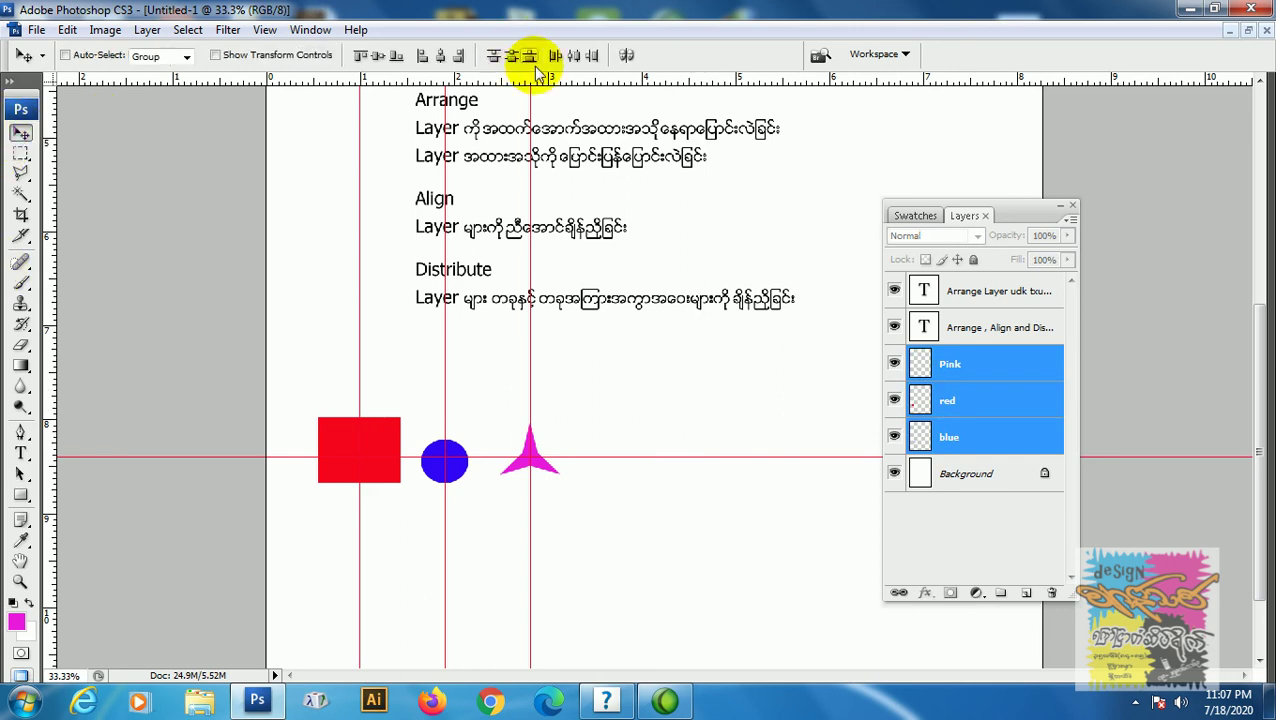
pyautogui.click(591, 56)
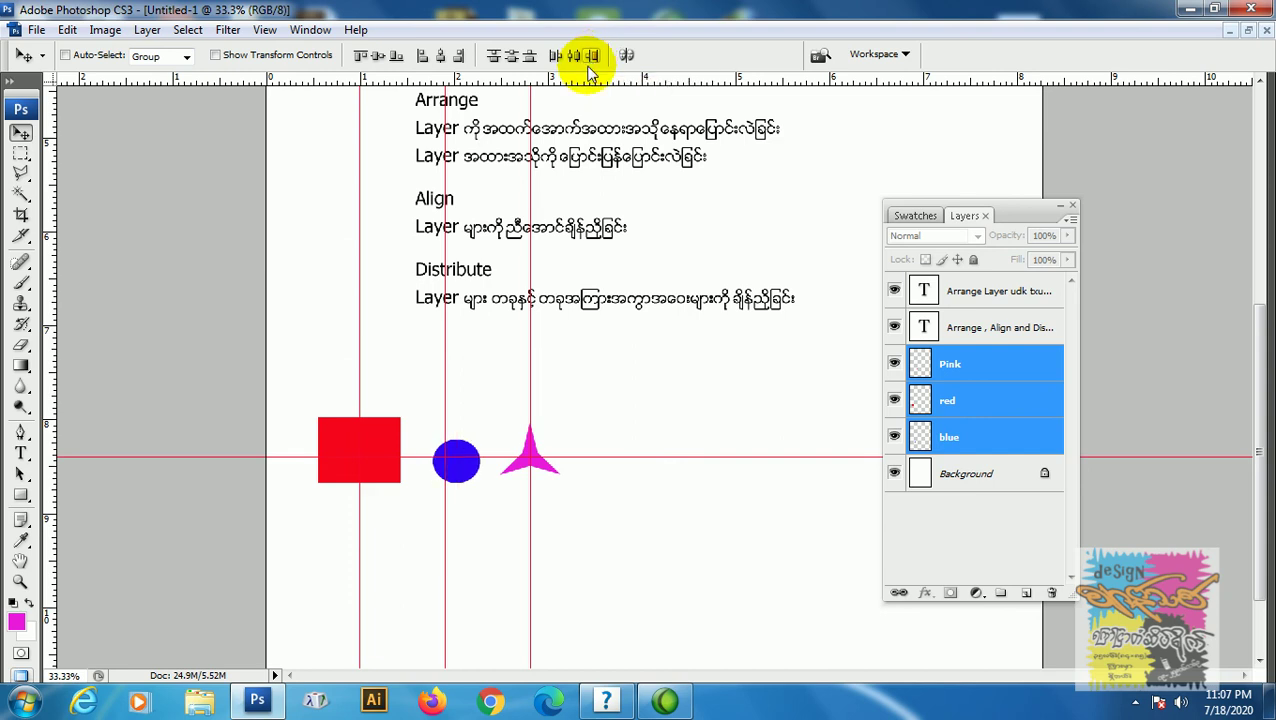
# Step: Move vertical guides to the blue circle's and red square's right edges
pyautogui.moveTo(530, 385)
pyautogui.mouseDown()
pyautogui.moveTo(509, 399)
pyautogui.moveTo(475, 378)
pyautogui.mouseUp()
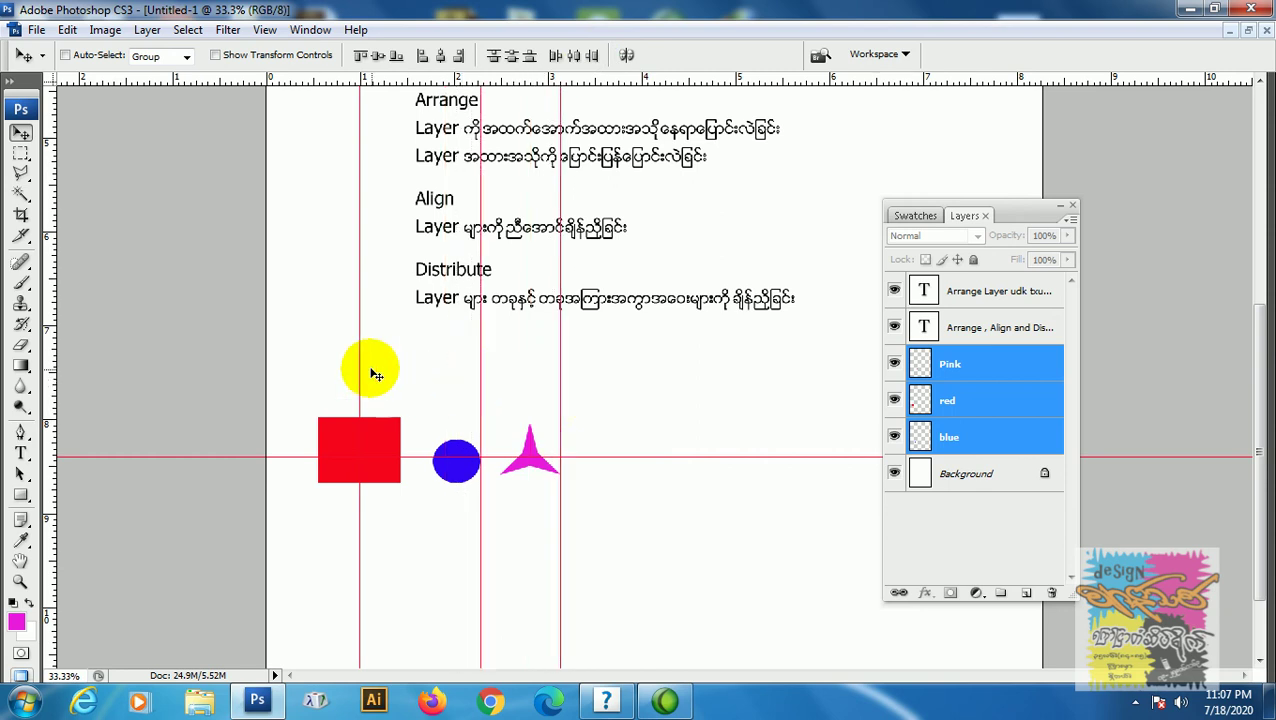
pyautogui.moveTo(476, 378); pyautogui.dragTo(397, 364)
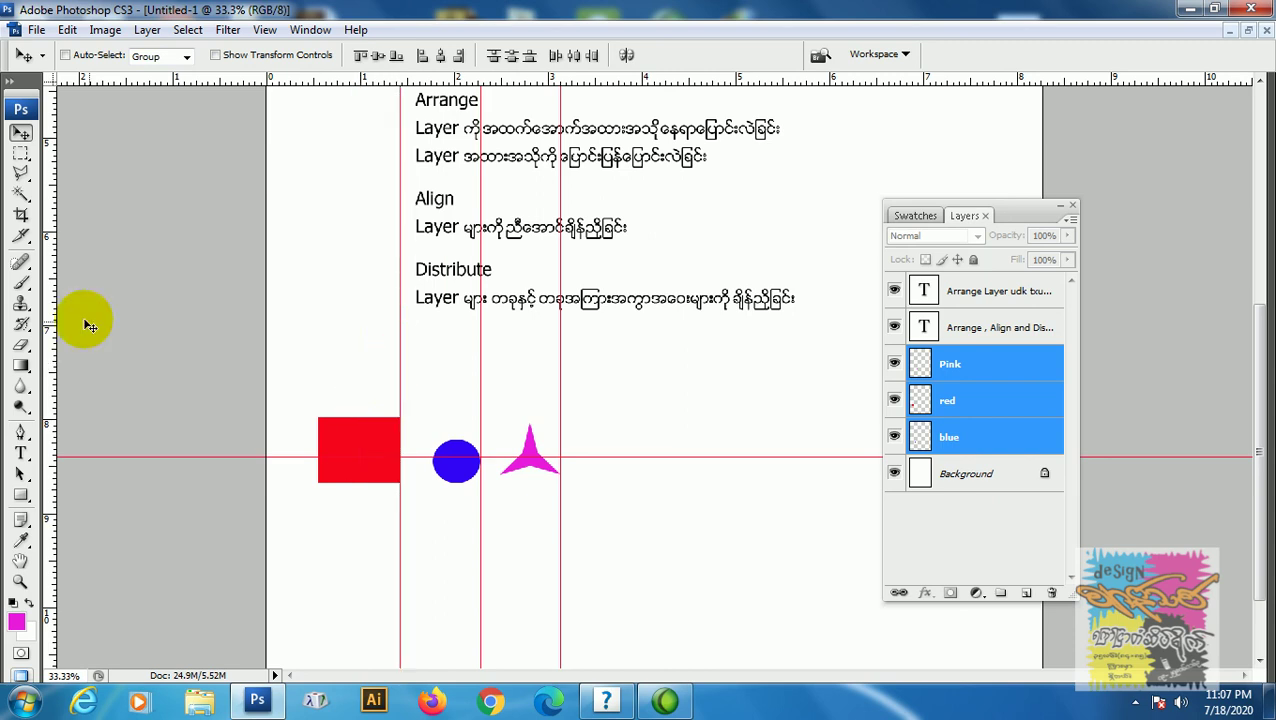
pyautogui.click(21, 283)
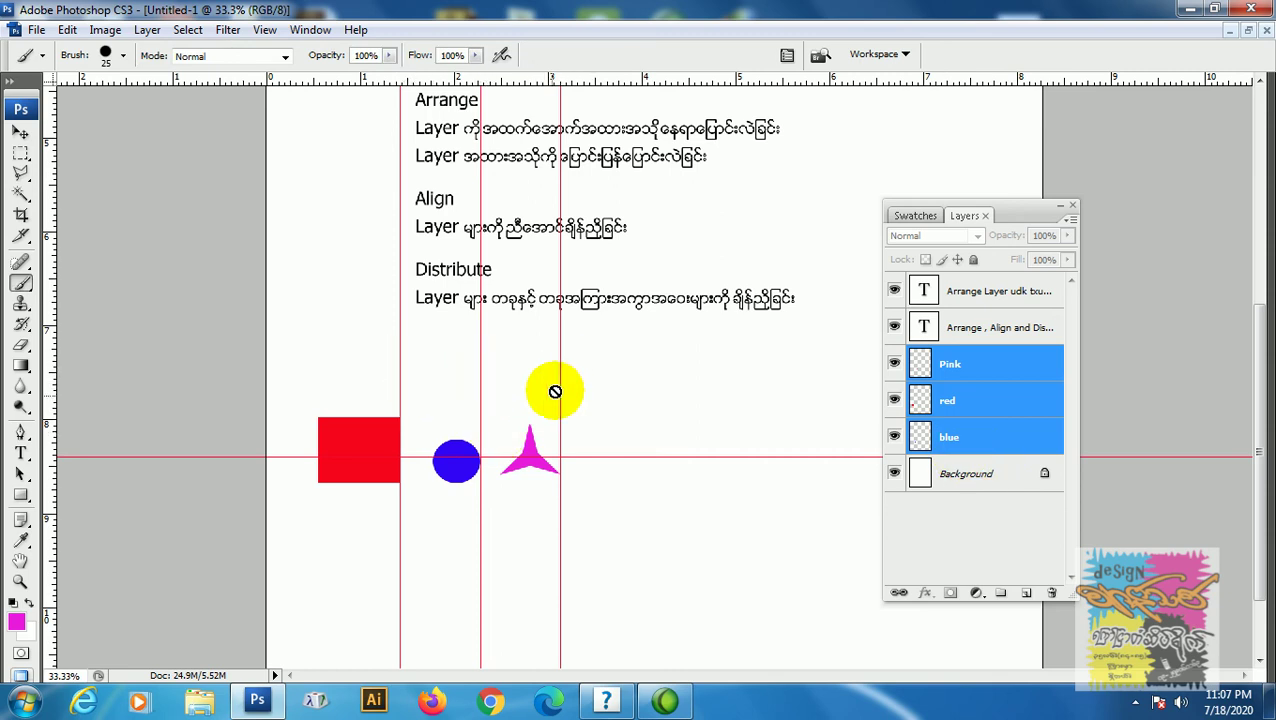
pyautogui.click(20, 132)
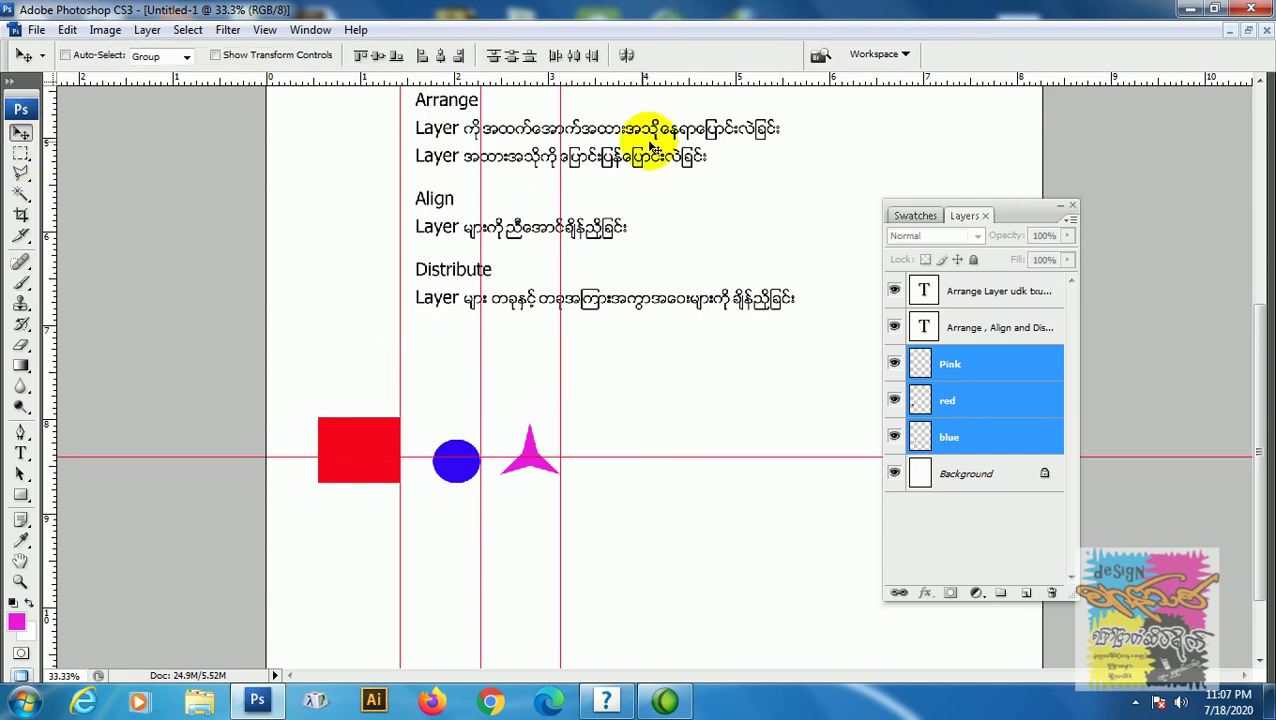
pyautogui.click(995, 365)
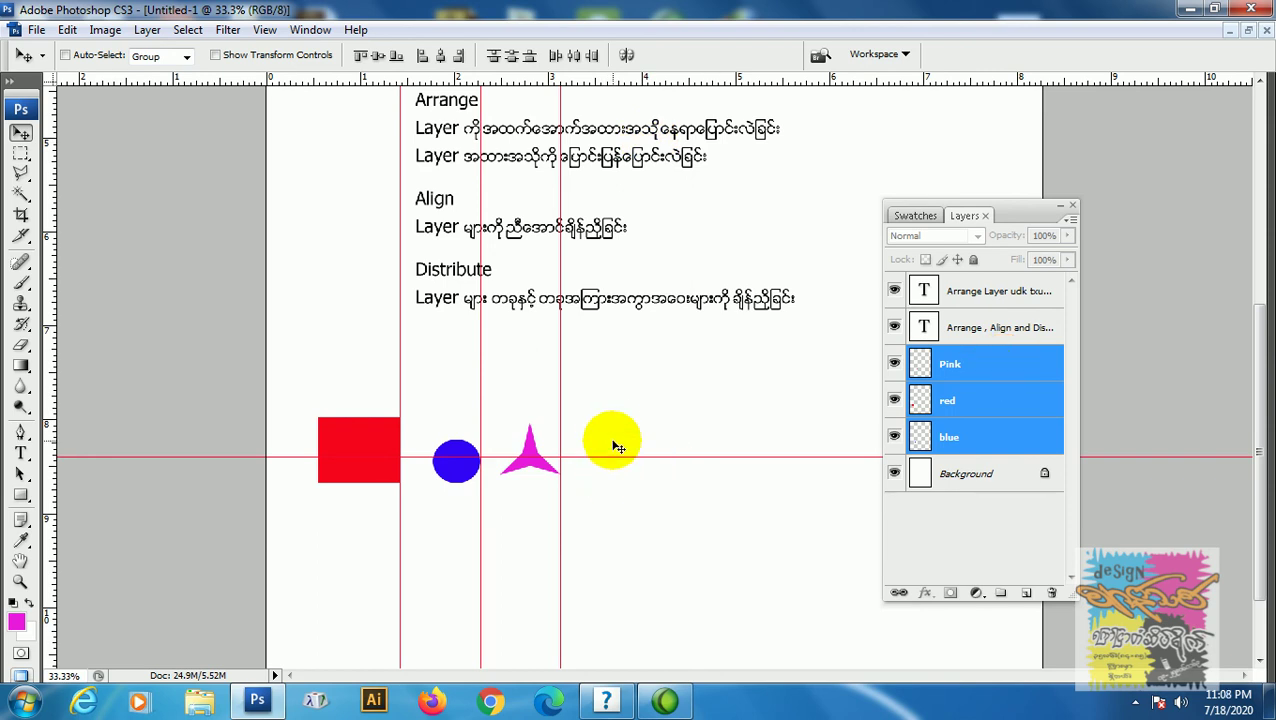
# Step: Rotate the three selected shapes 90° into a vertical column
pyautogui.hotkey('ctrl', 't')
pyautogui.moveTo(621, 393)
pyautogui.mouseDown()
pyautogui.moveTo(570, 612)
pyautogui.moveTo(499, 597)
pyautogui.mouseUp()
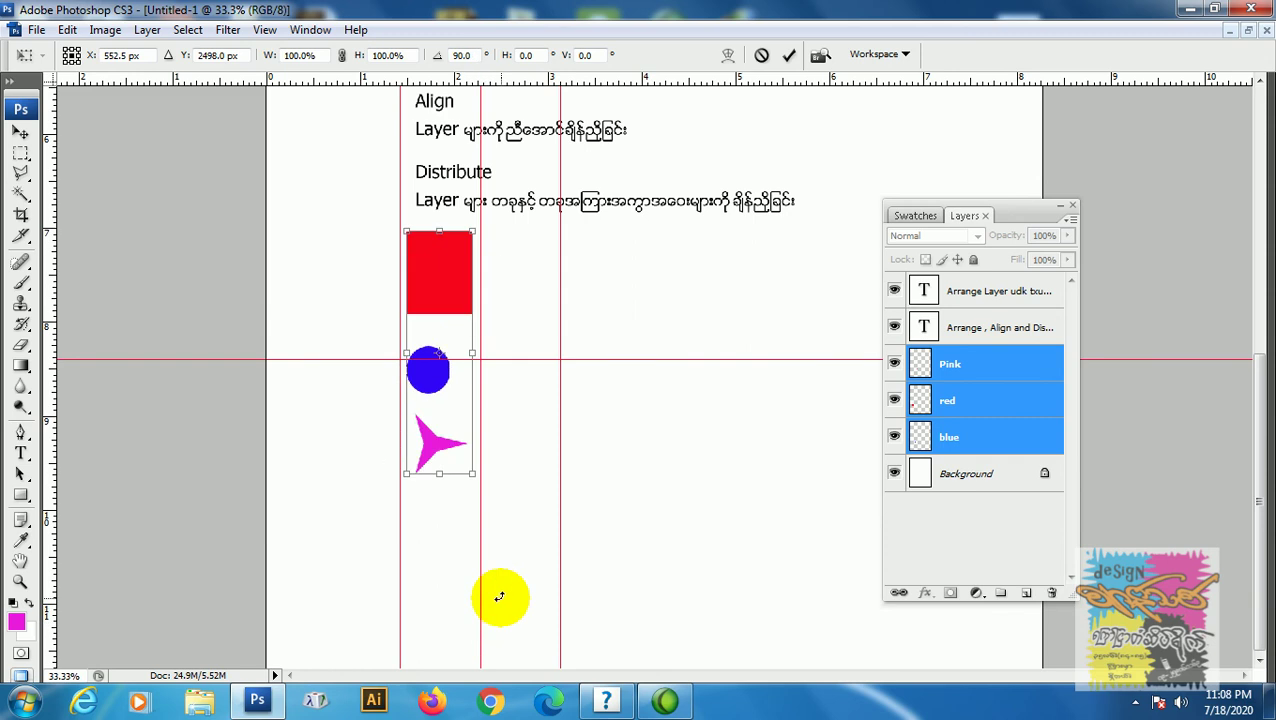
pyautogui.press('Return')
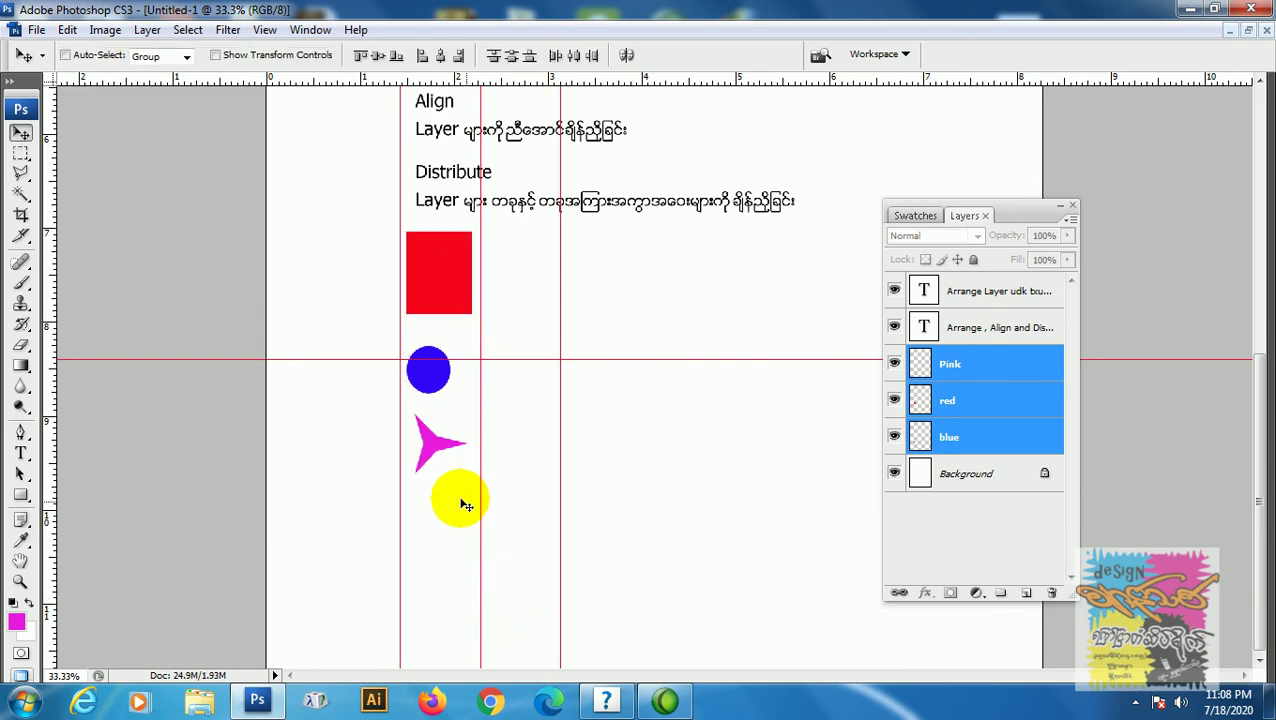
# Step: Drag the old guides away and move the stacked shapes lower and slightly right
pyautogui.moveTo(507, 359); pyautogui.dragTo(525, 125)
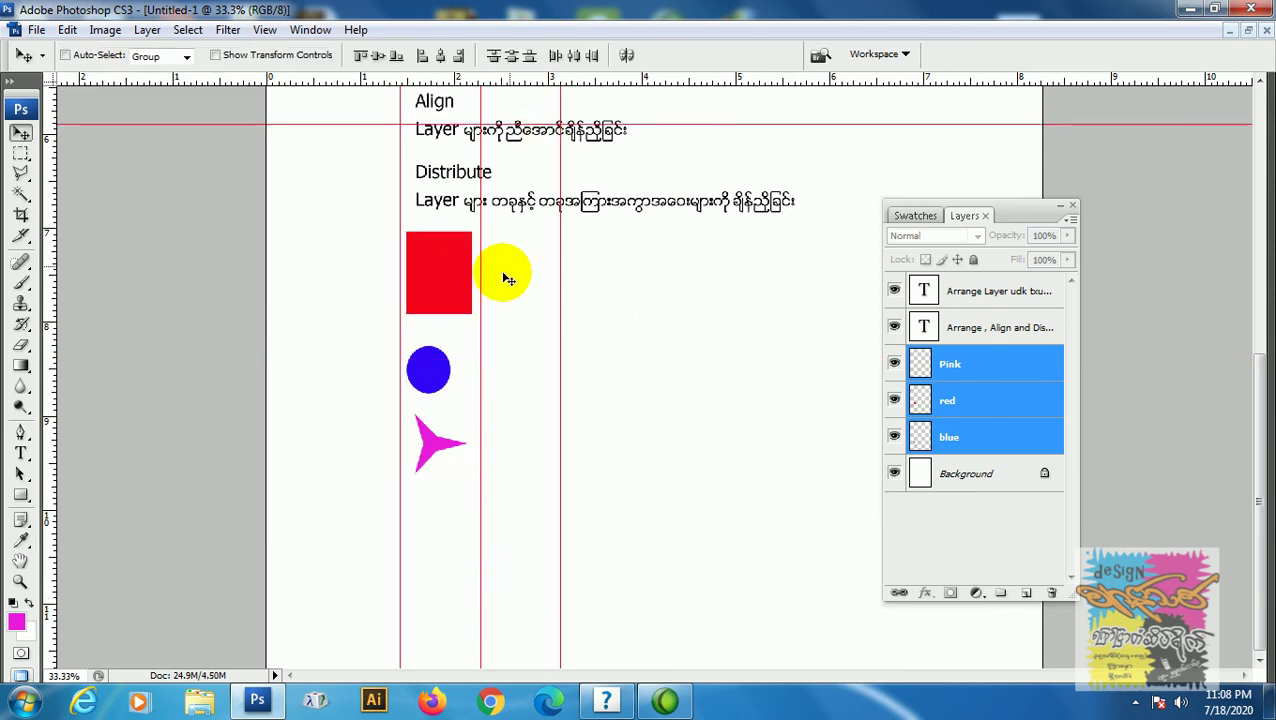
pyautogui.moveTo(479, 324)
pyautogui.mouseDown()
pyautogui.moveTo(397, 352)
pyautogui.moveTo(562, 372)
pyautogui.mouseUp()
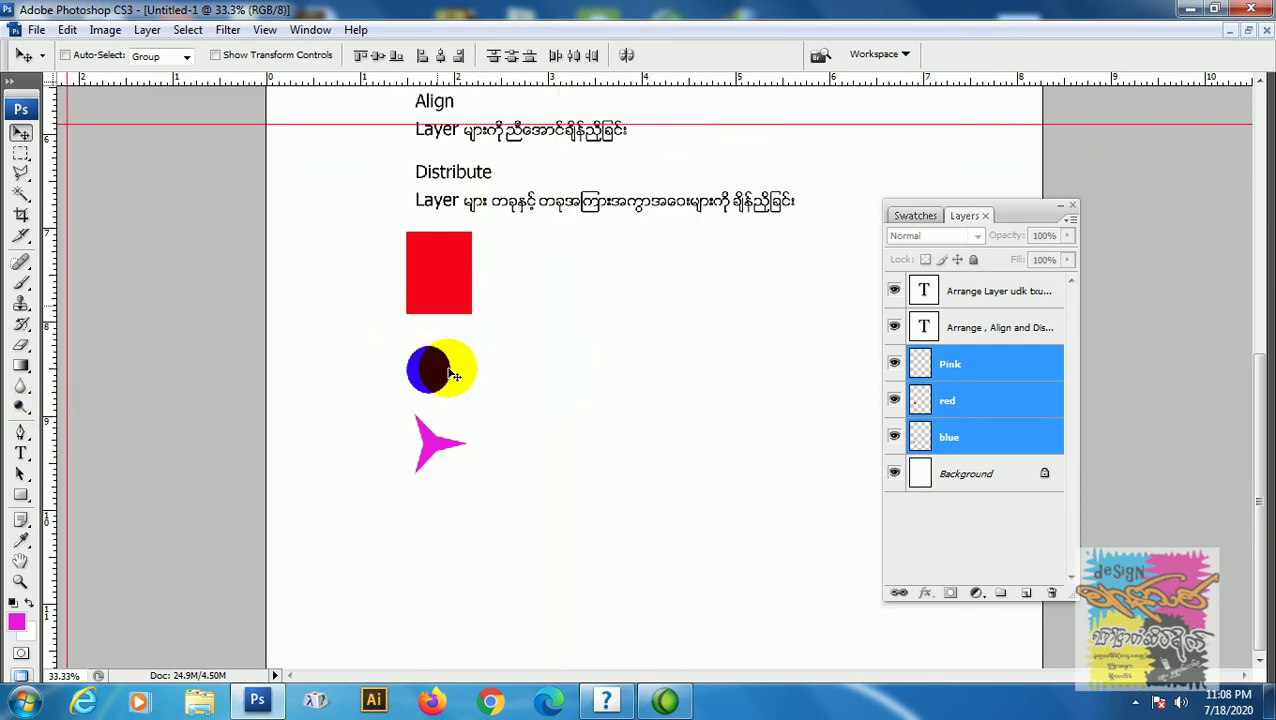
pyautogui.moveTo(441, 311); pyautogui.dragTo(461, 391)
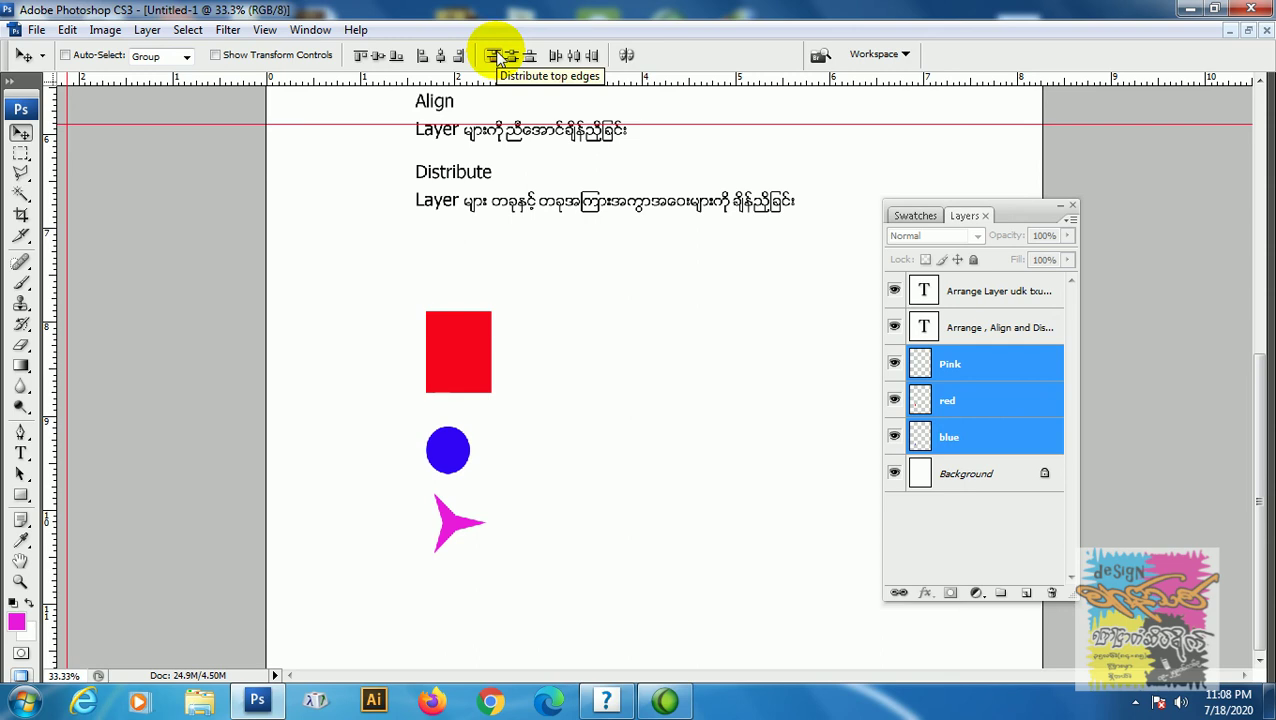
# Step: Distribute the square, circle and star by top edges and mark each top edge with a guide
pyautogui.click(495, 56)
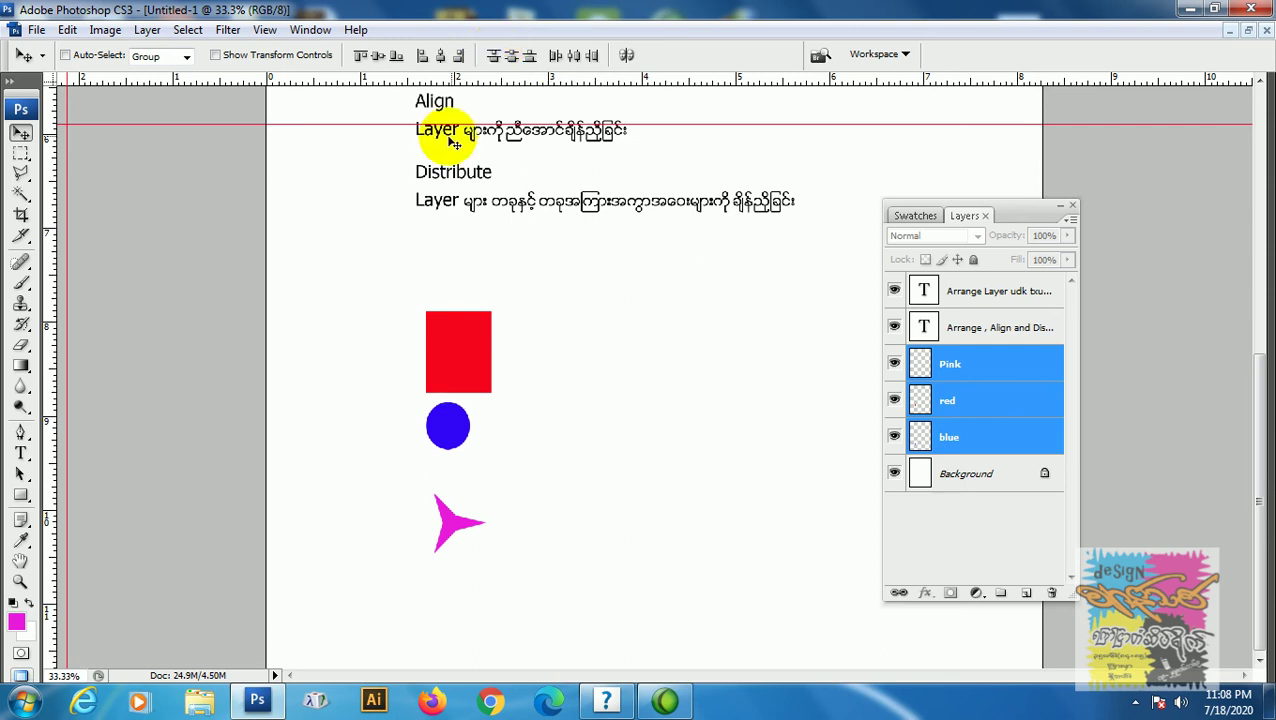
pyautogui.moveTo(397, 125); pyautogui.dragTo(421, 312)
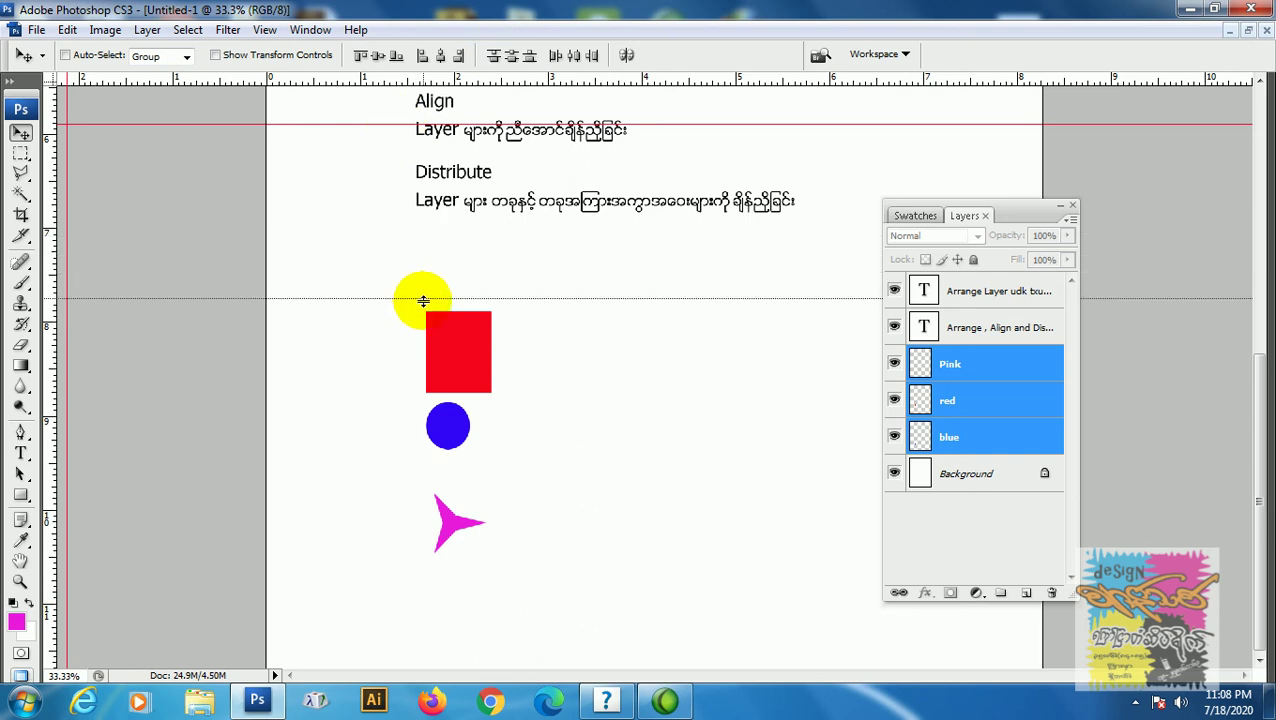
pyautogui.moveTo(388, 78); pyautogui.dragTo(474, 401)
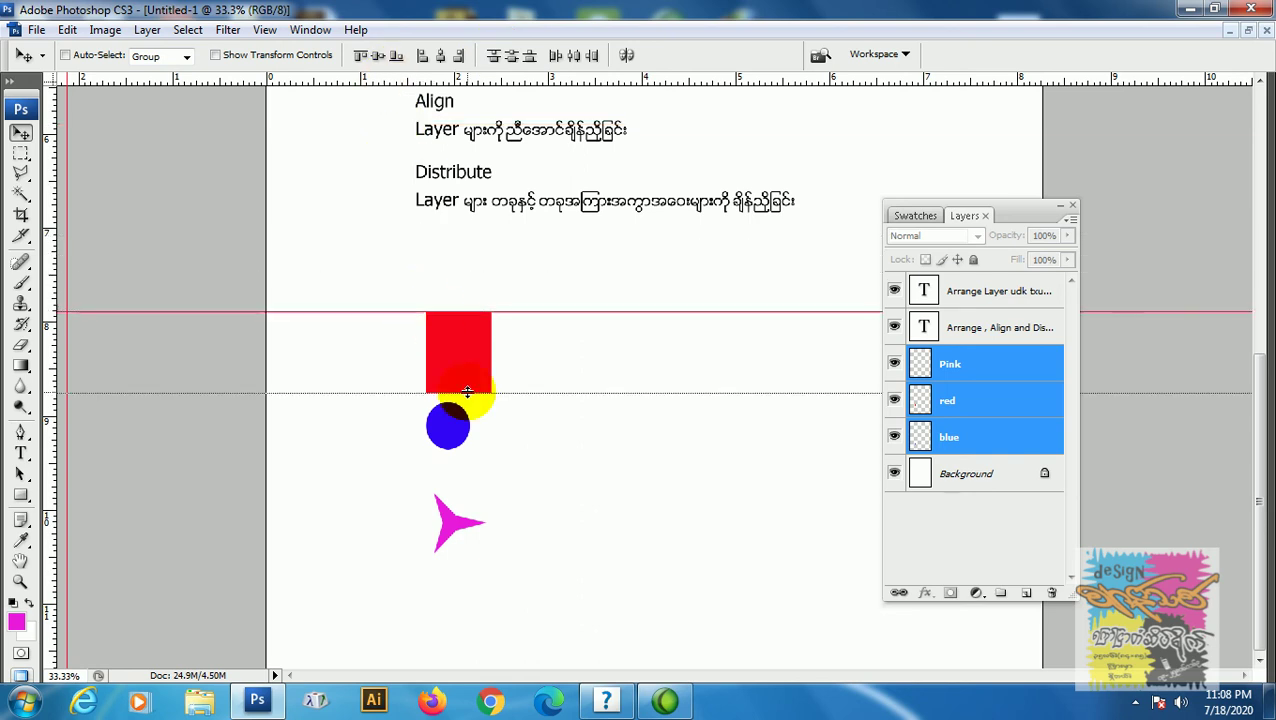
pyautogui.moveTo(500, 78)
pyautogui.mouseDown()
pyautogui.moveTo(574, 491)
pyautogui.moveTo(655, 341)
pyautogui.moveTo(649, 399)
pyautogui.mouseUp()
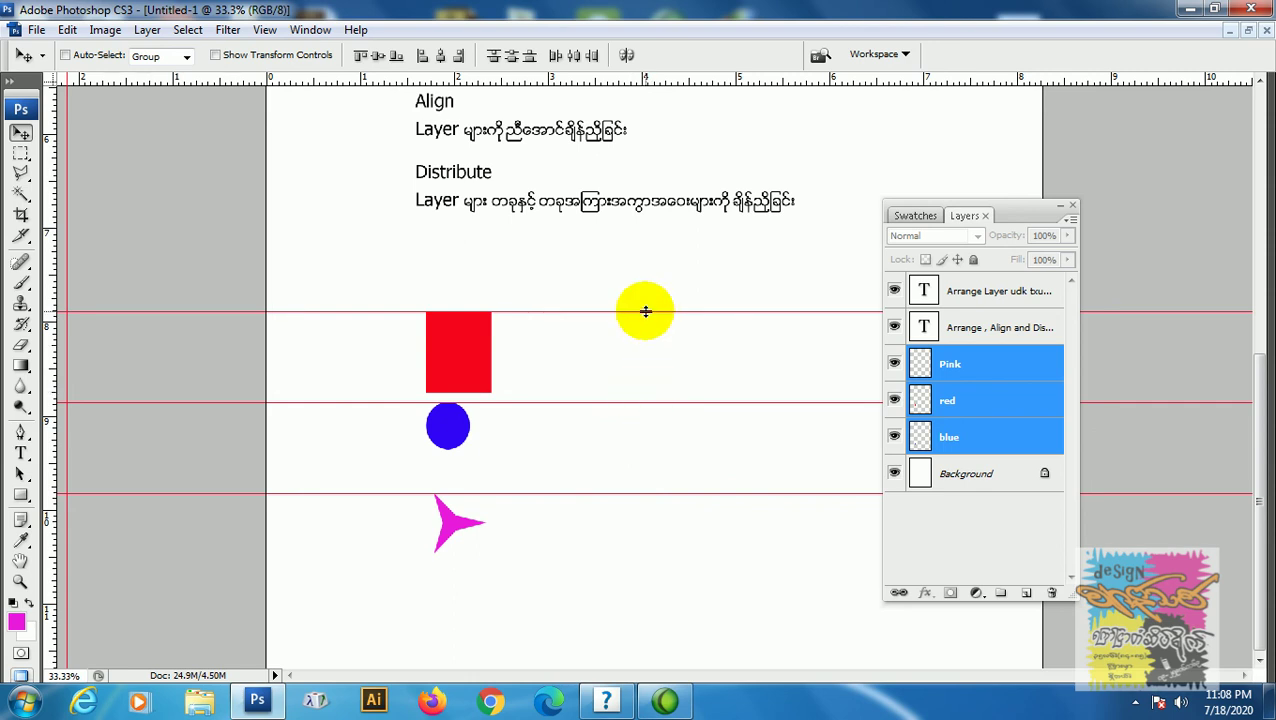
# Step: Distribute the shapes by vertical centres and move guides to the square's and circle's centres
pyautogui.click(513, 57)
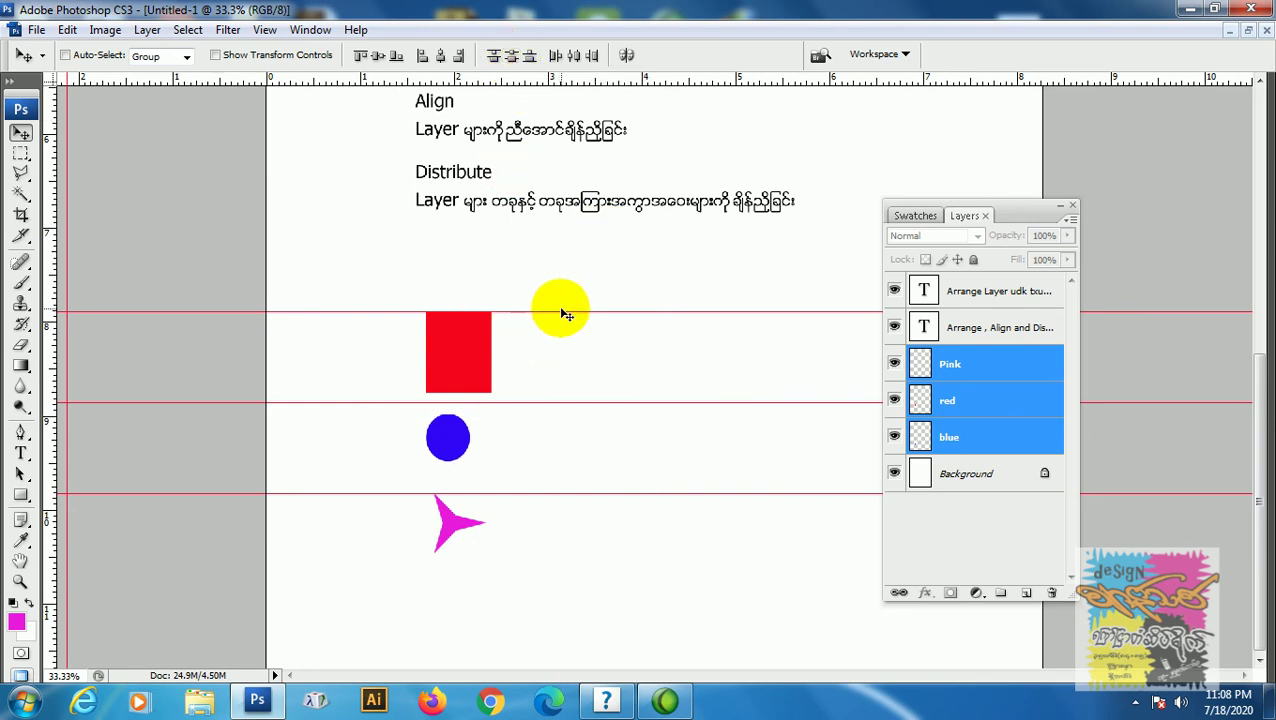
pyautogui.moveTo(562, 312); pyautogui.dragTo(562, 353)
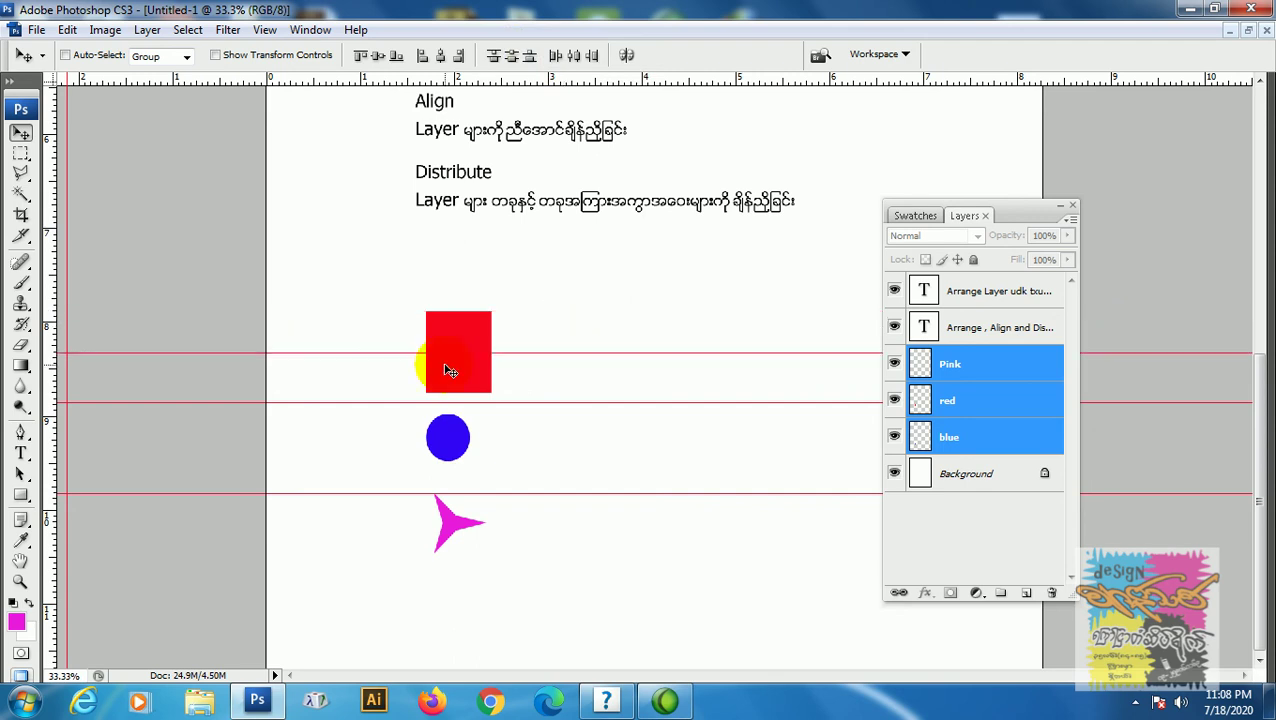
pyautogui.moveTo(504, 405); pyautogui.dragTo(520, 522)
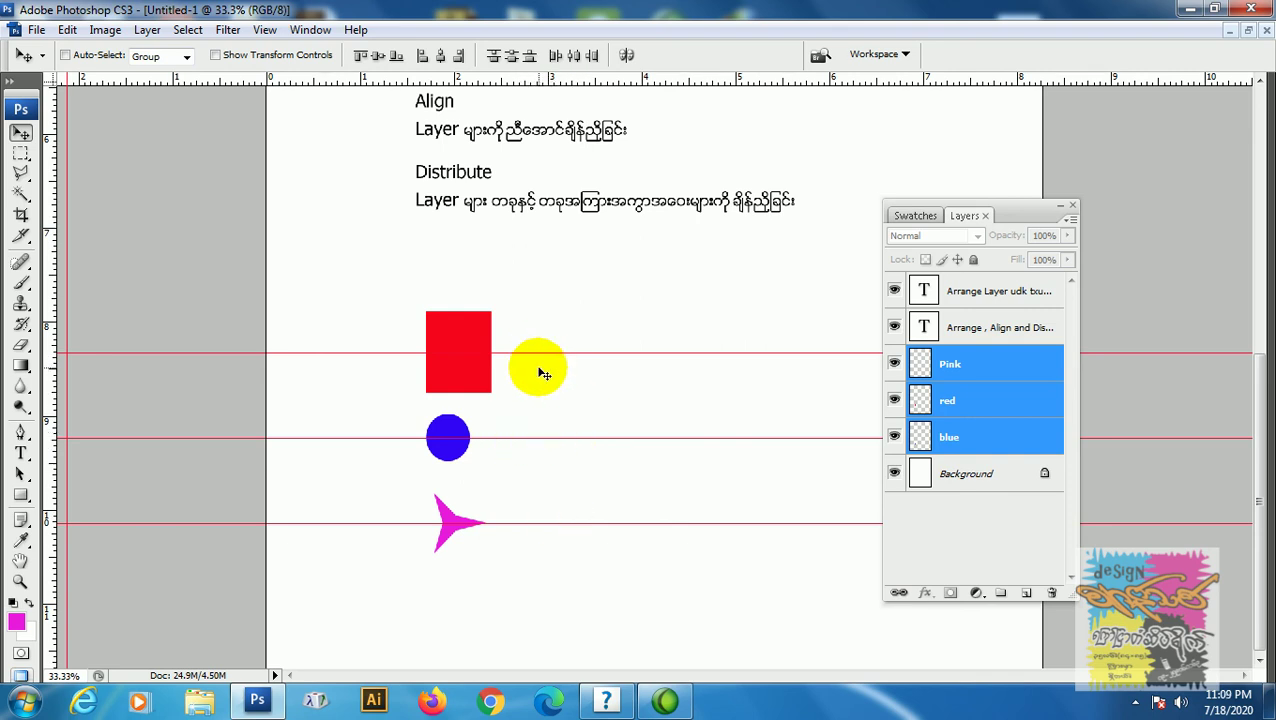
# Step: Distribute the shapes by bottom edges and move guides to the circle, star and square bottoms
pyautogui.click(530, 56)
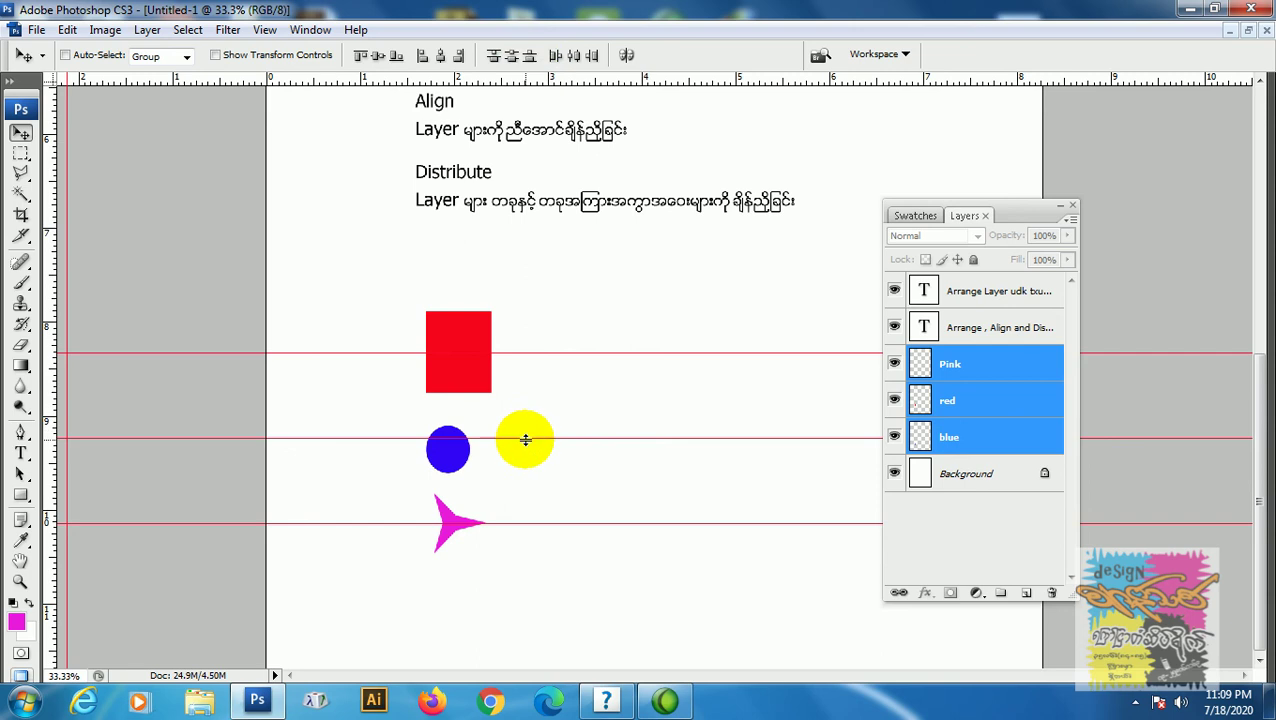
pyautogui.moveTo(525, 438); pyautogui.dragTo(527, 473)
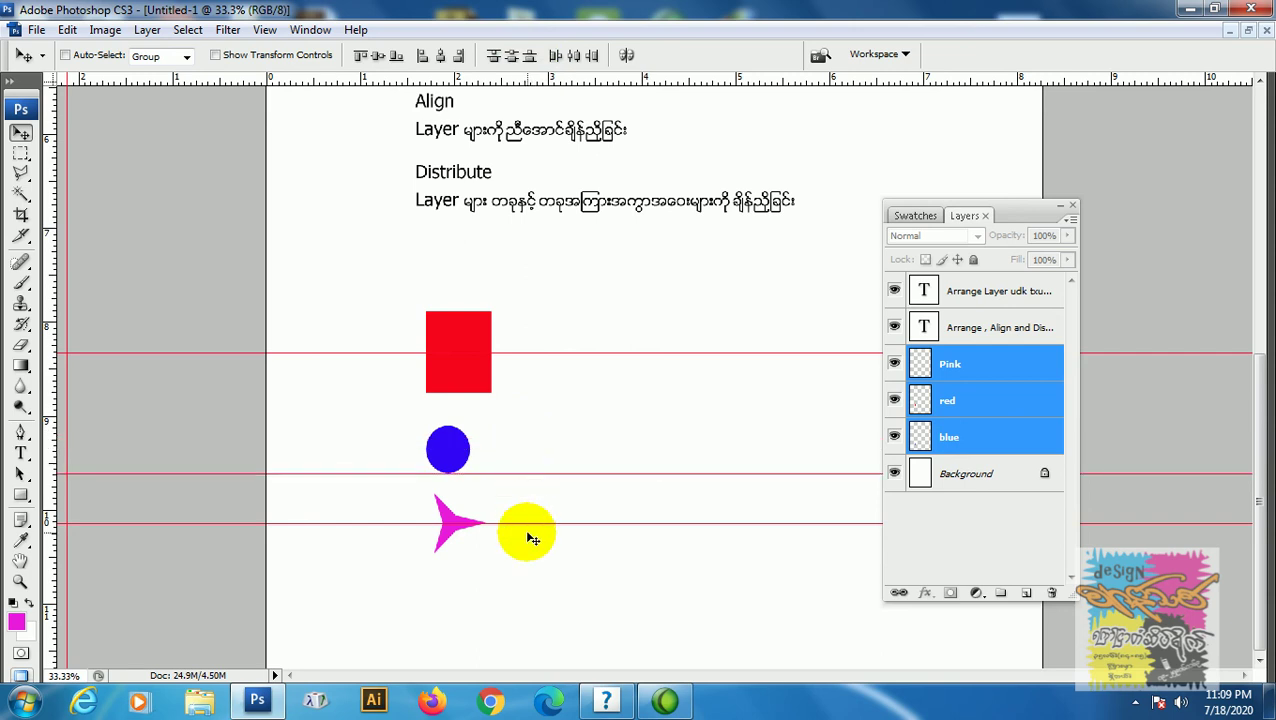
pyautogui.moveTo(529, 523); pyautogui.dragTo(531, 553)
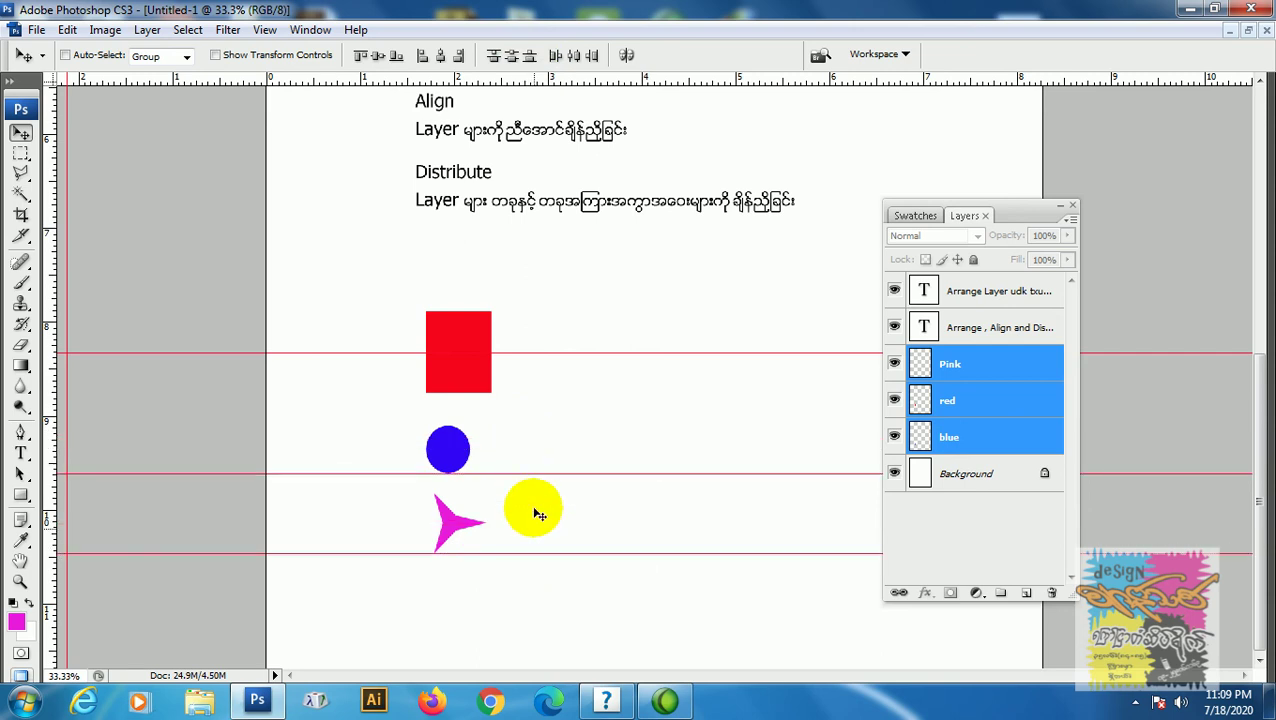
pyautogui.moveTo(537, 353); pyautogui.dragTo(539, 392)
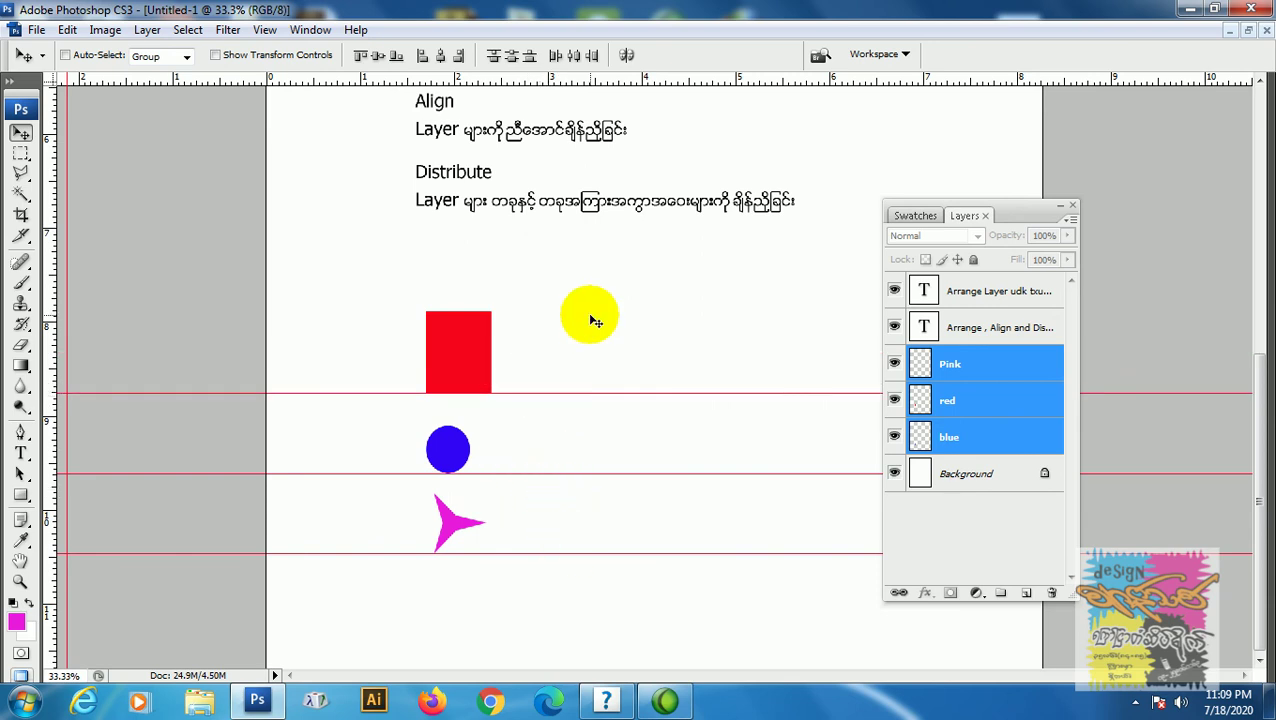
# Step: Scroll up to the Arrange, Align and Distribute title, zoom to 50% and hide the toolbox and options bar
pyautogui.scroll(2, 595, 321)
pyautogui.scroll(2, 597, 320)
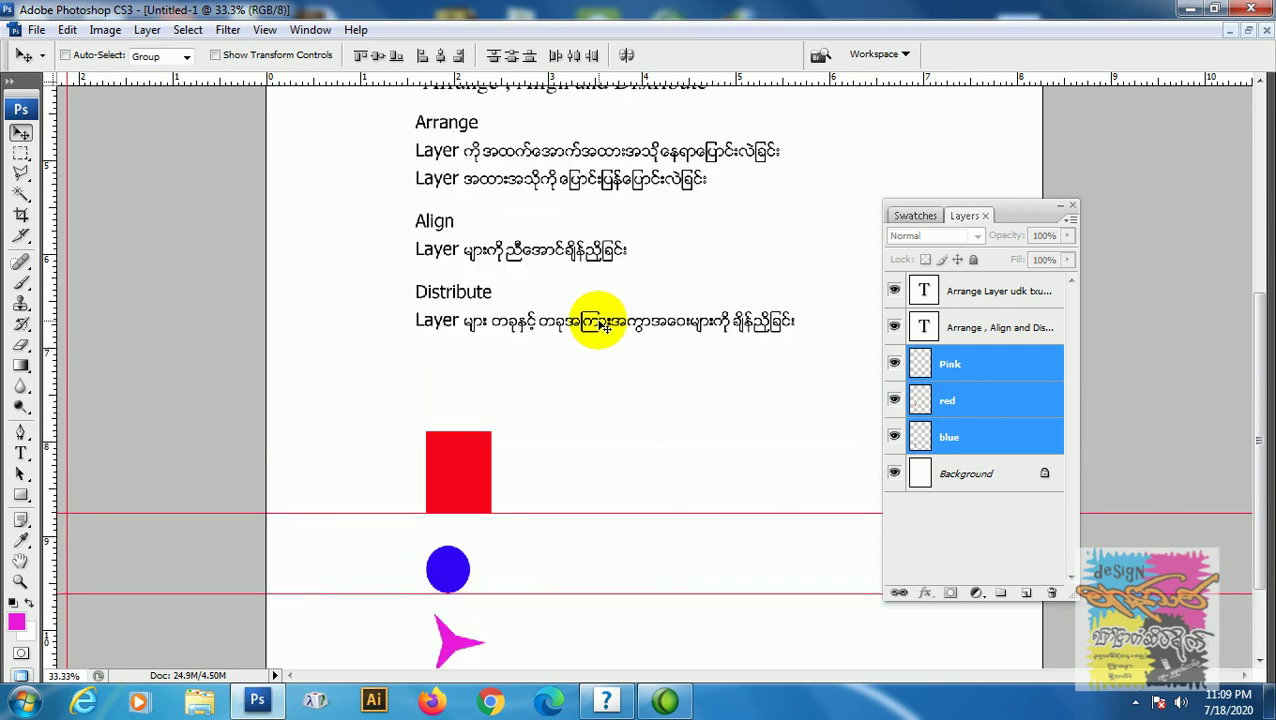
pyautogui.scroll(1, 598, 320)
pyautogui.scroll(1, 600, 325)
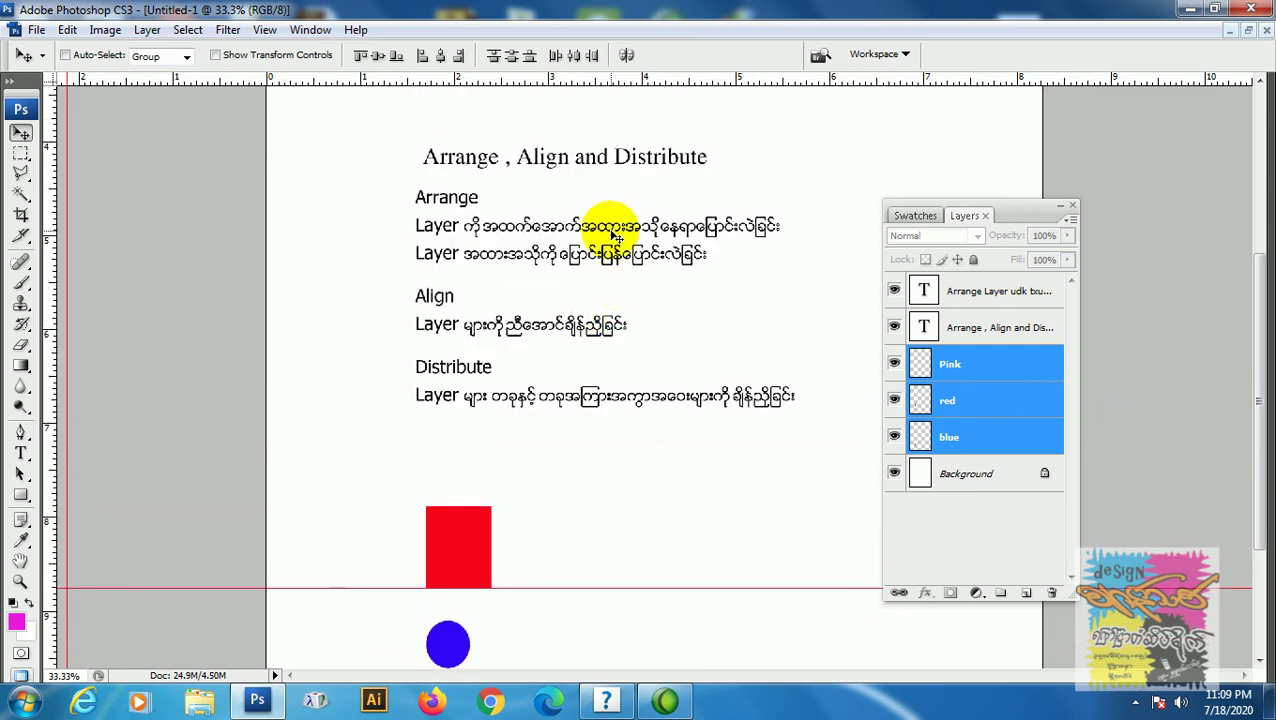
pyautogui.hotkey('ctrl', '+')
pyautogui.scroll(3, 582, 275)
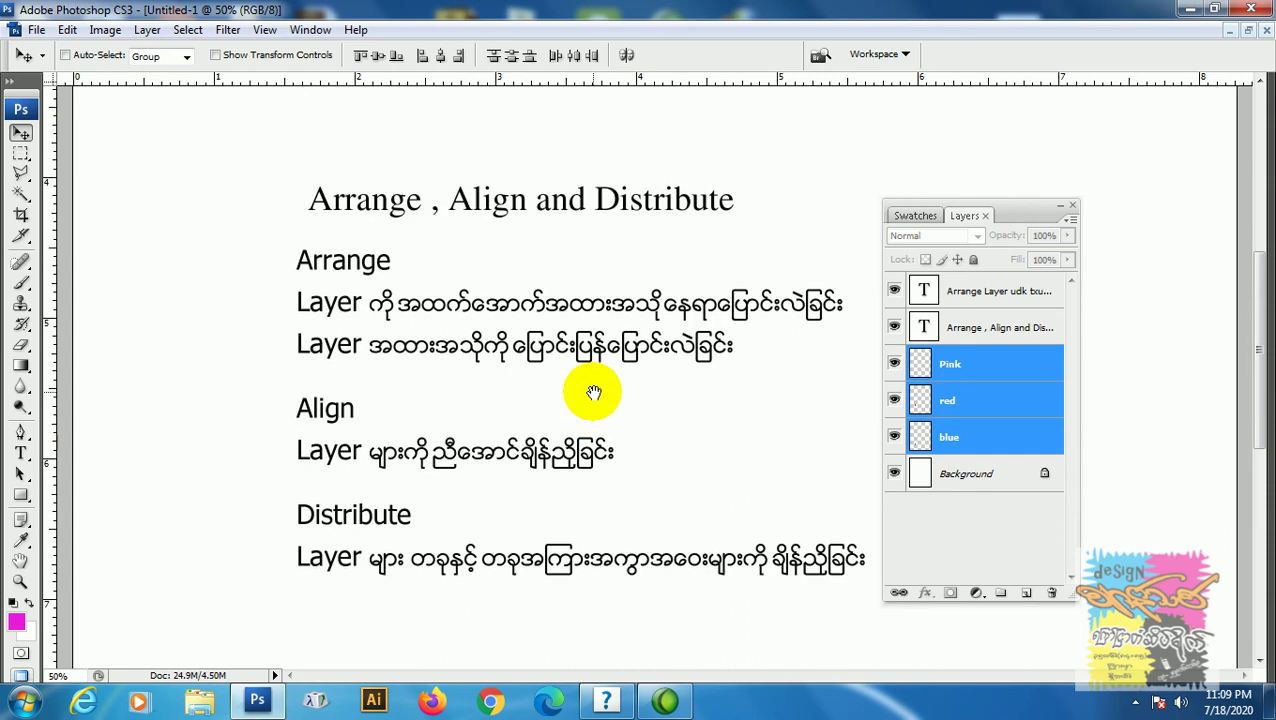
pyautogui.press('Tab')
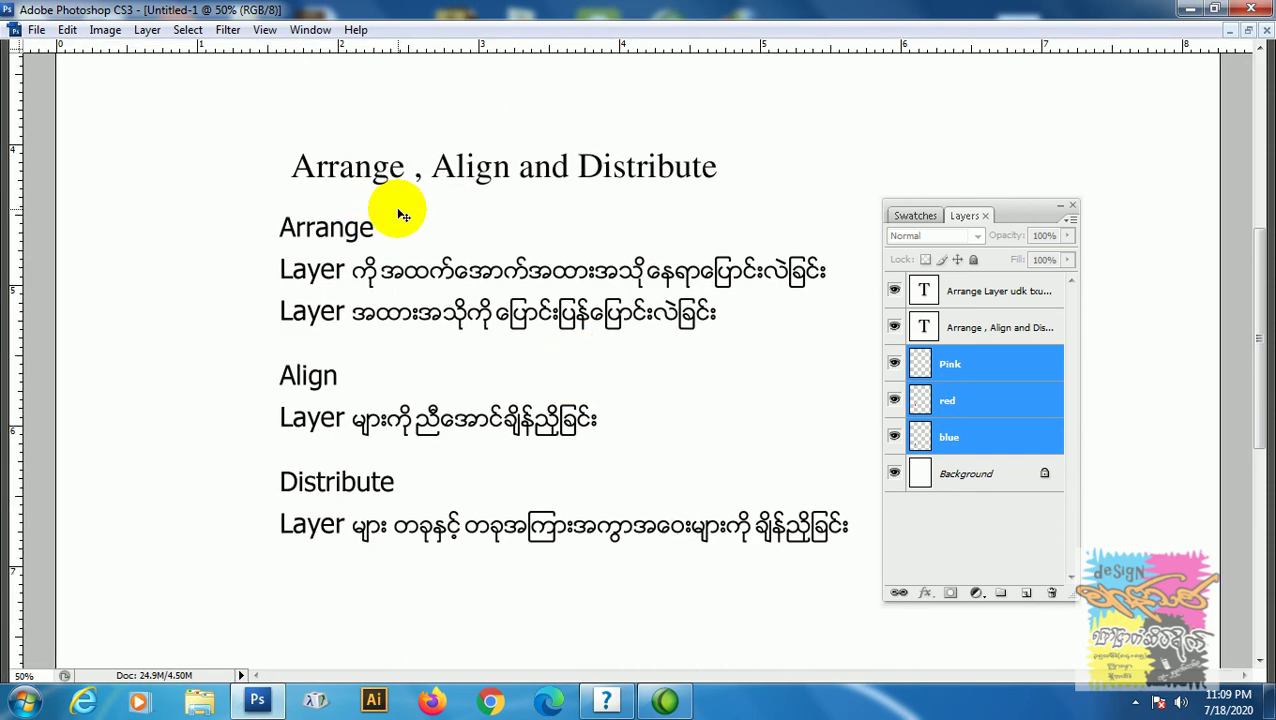